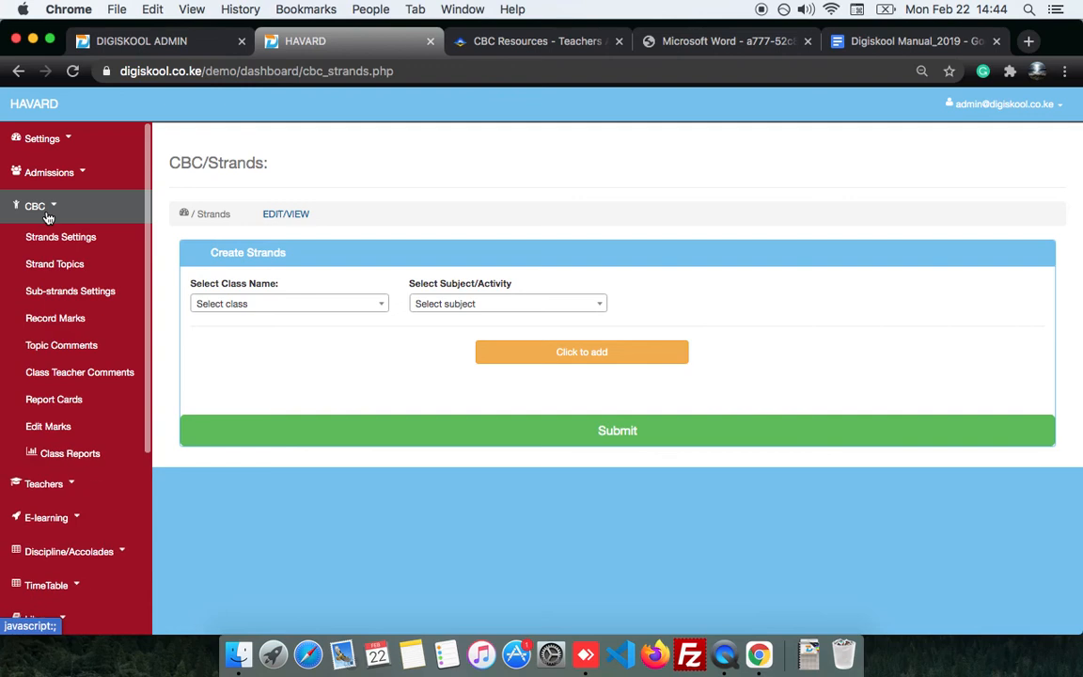
Look over the CBC section's options and open its Strands Settings page
left_click(47, 217)
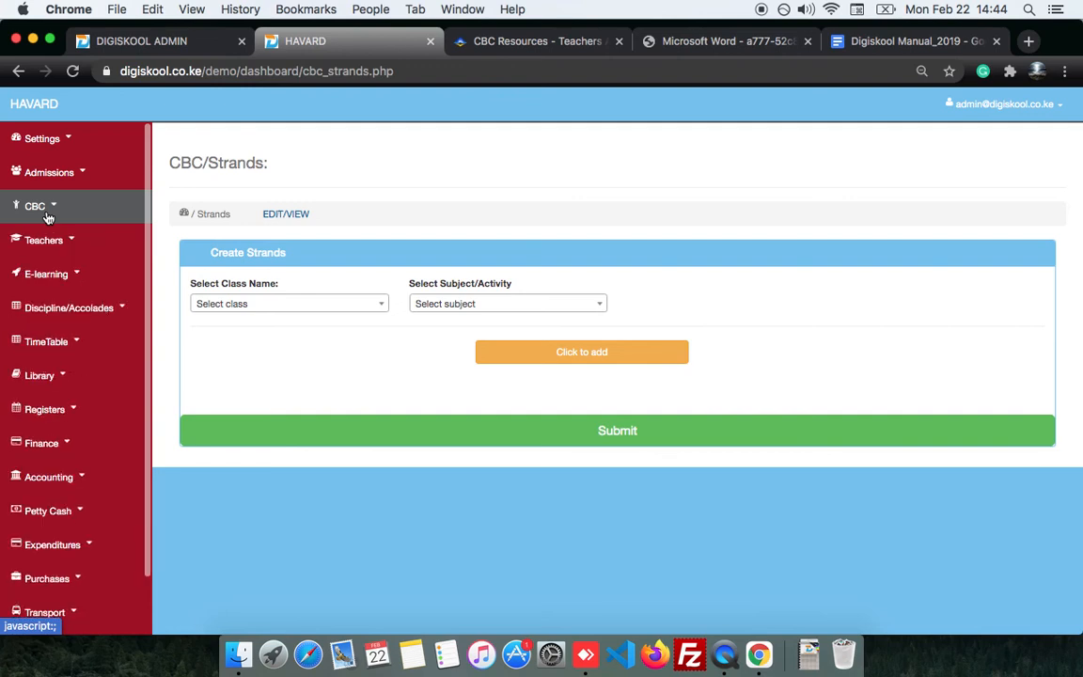
left_click(47, 217)
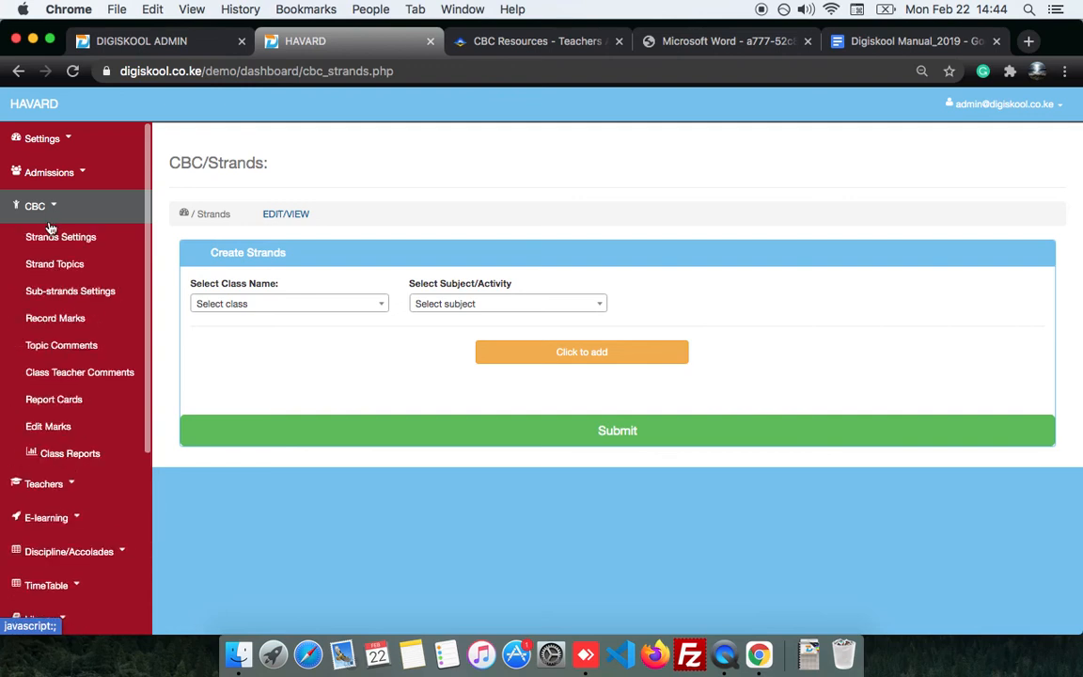
left_click(53, 240)
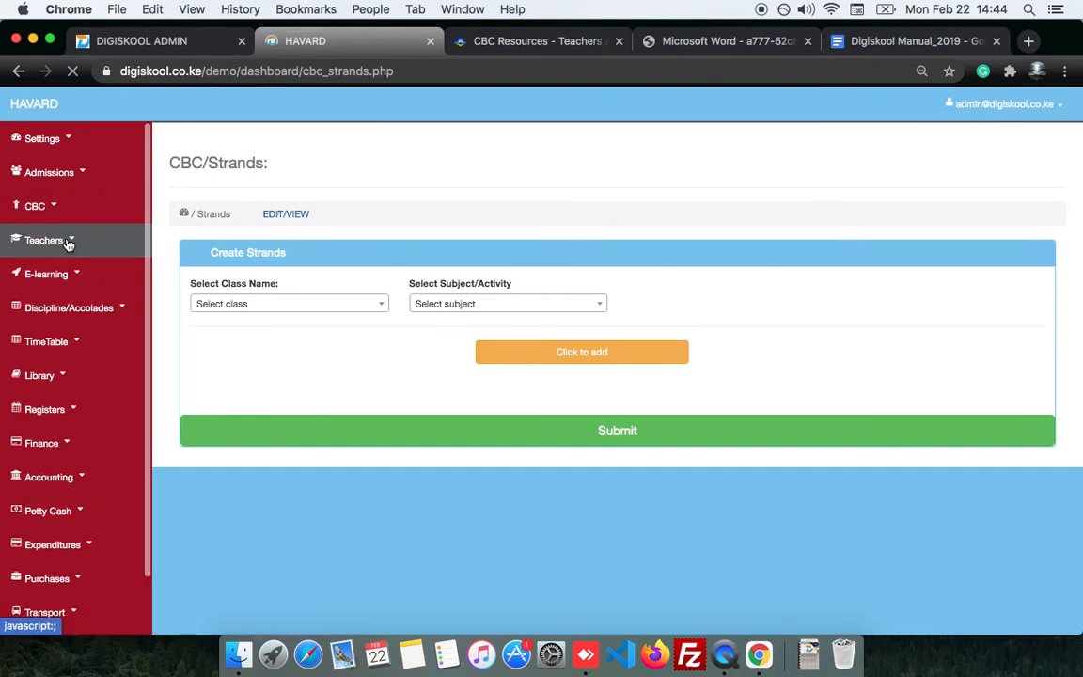
left_click(47, 218)
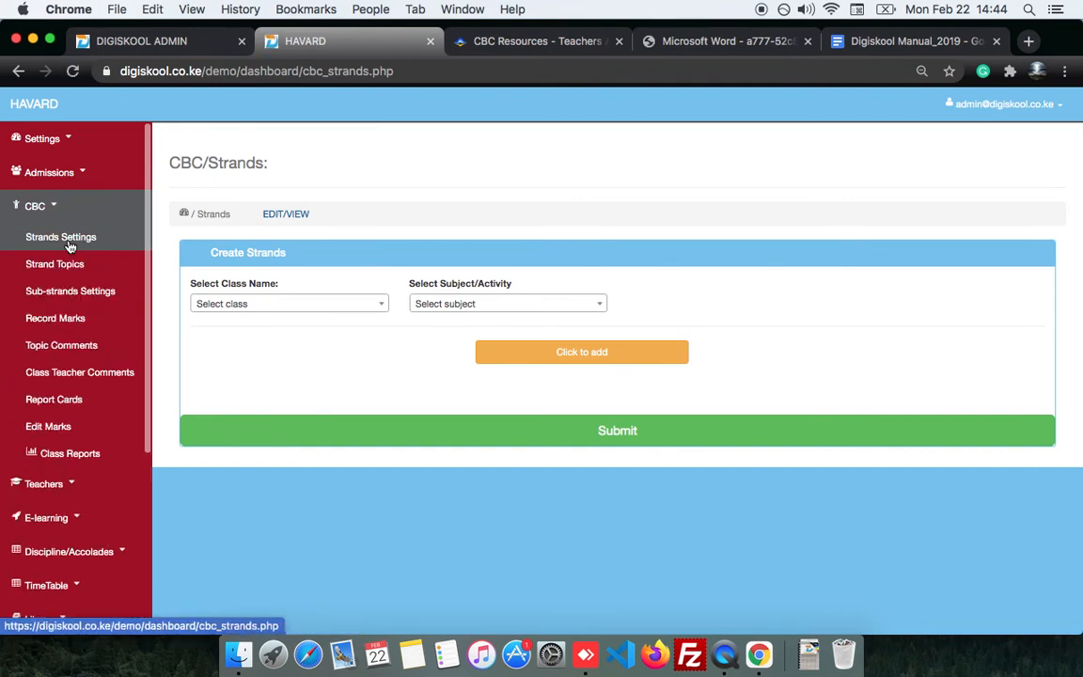
left_click(48, 206)
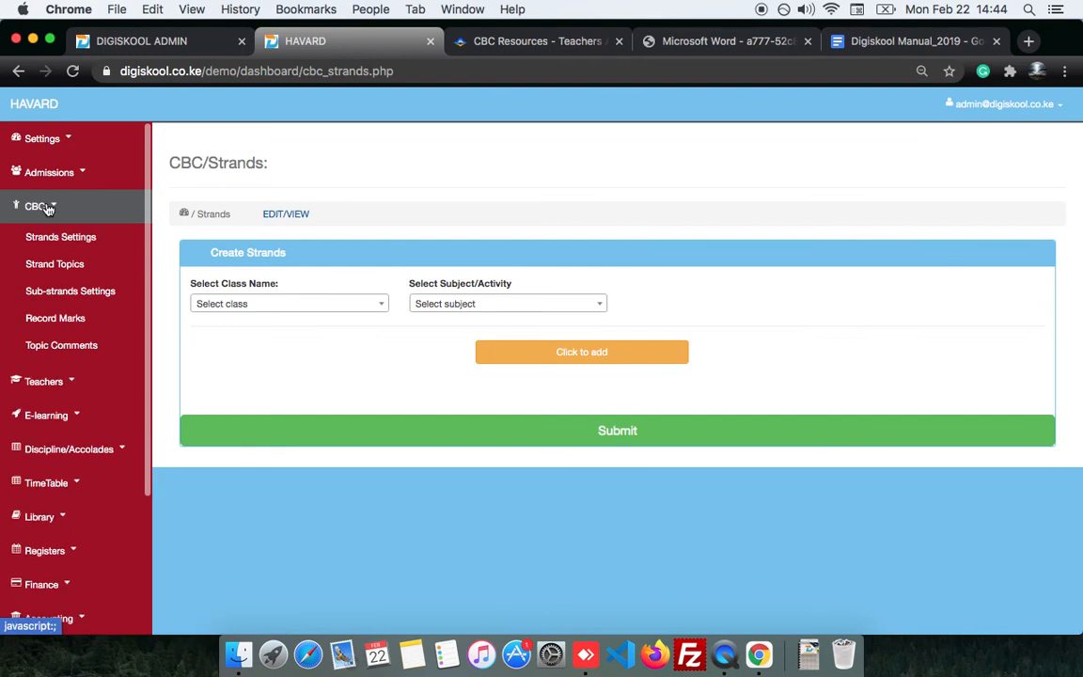
Choose PRE-PRIMARY 1 as the class for new strands and browse the available subjects without choosing one
left_click(270, 304)
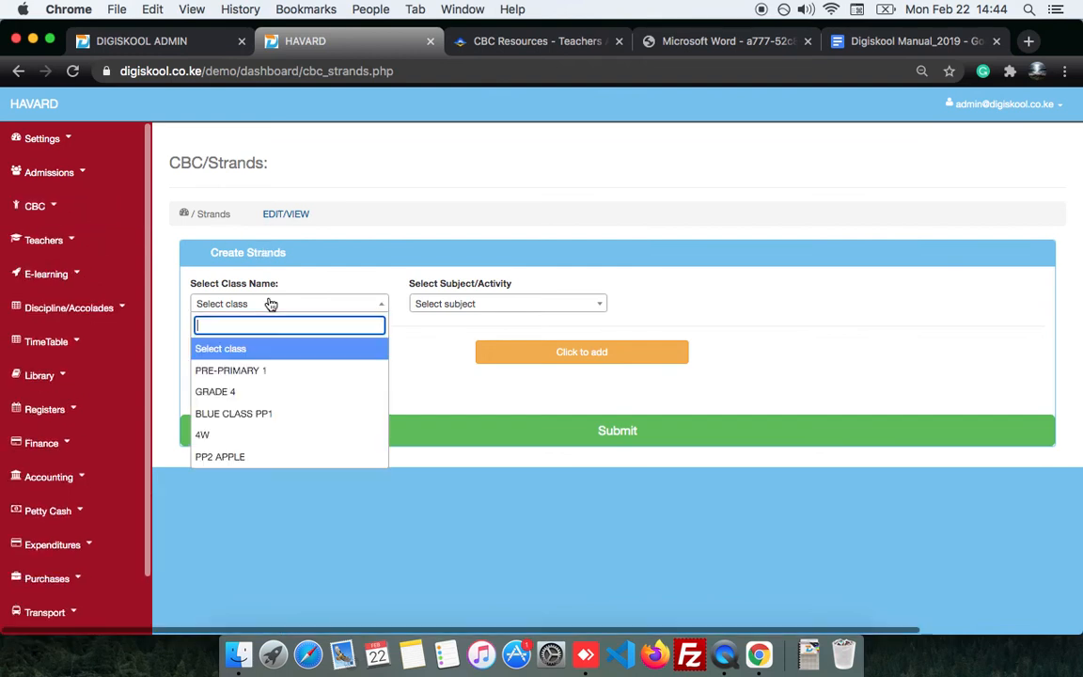
left_click(280, 369)
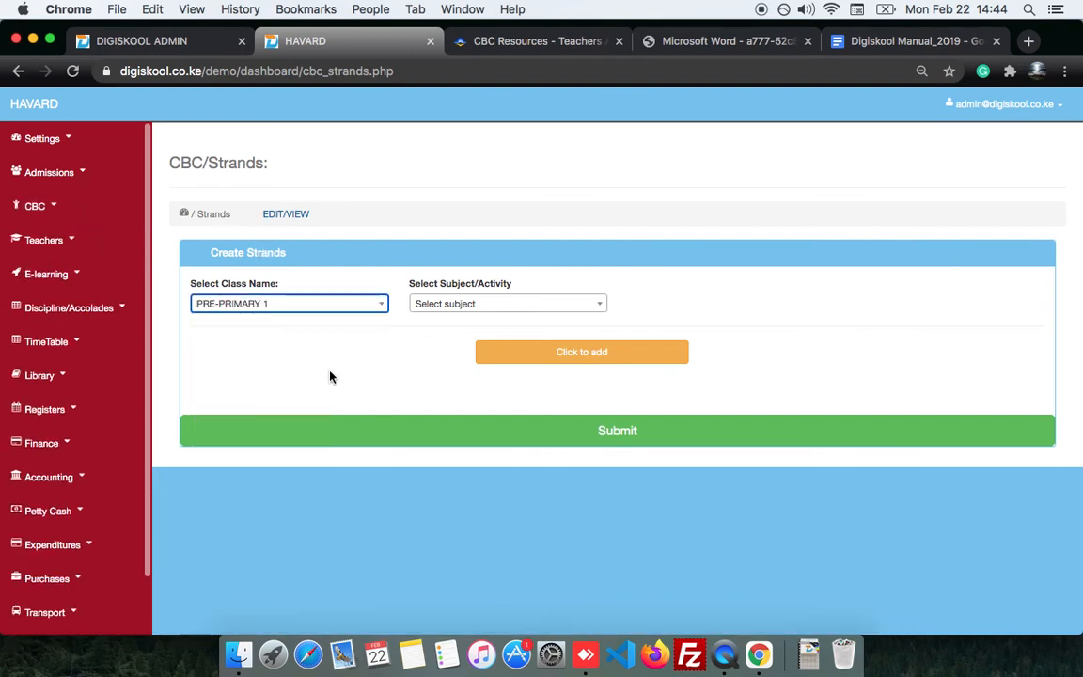
left_click(438, 306)
scroll(453, 389, "down", 10)
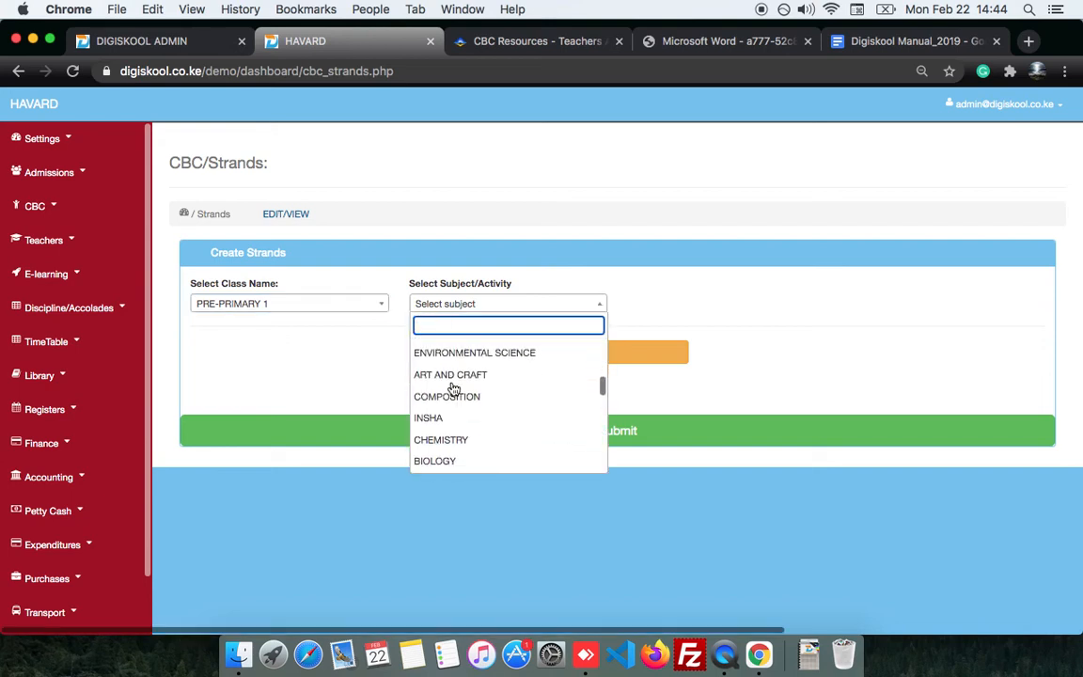
scroll(453, 390, "down", 5)
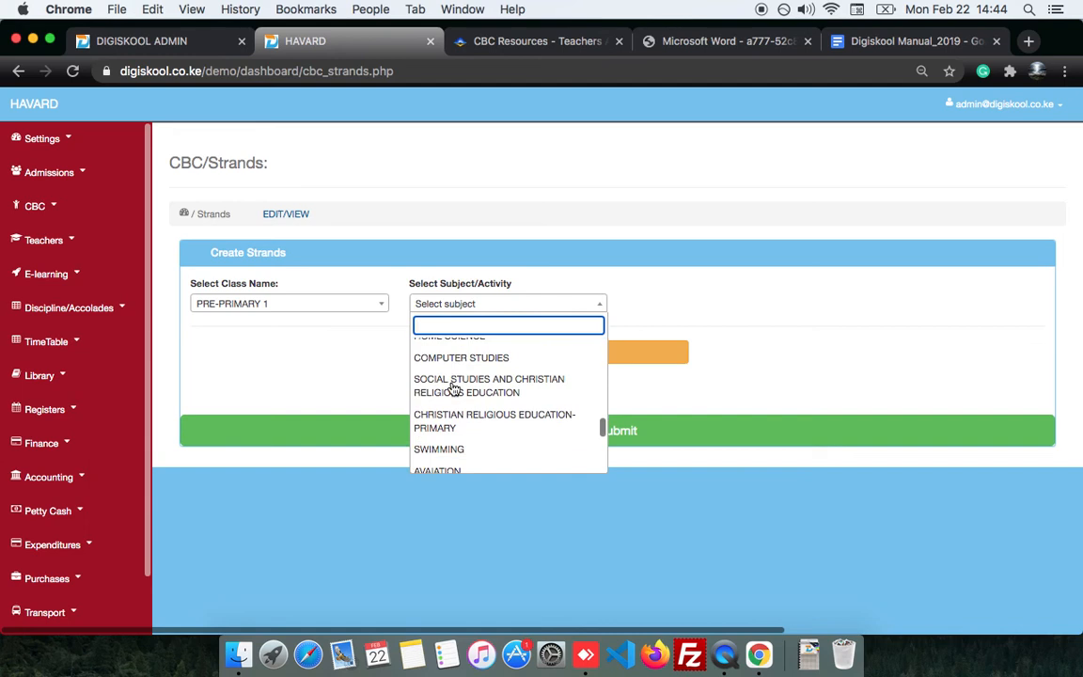
left_click(458, 306)
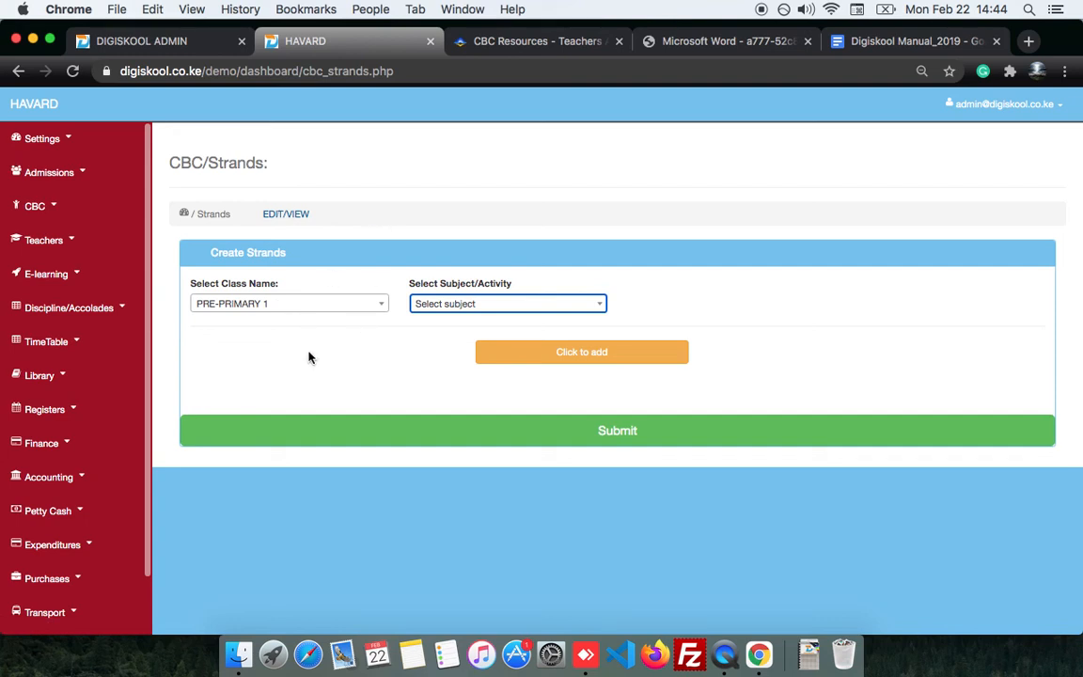
Open the list of existing classes and go to its second page
left_click(71, 150)
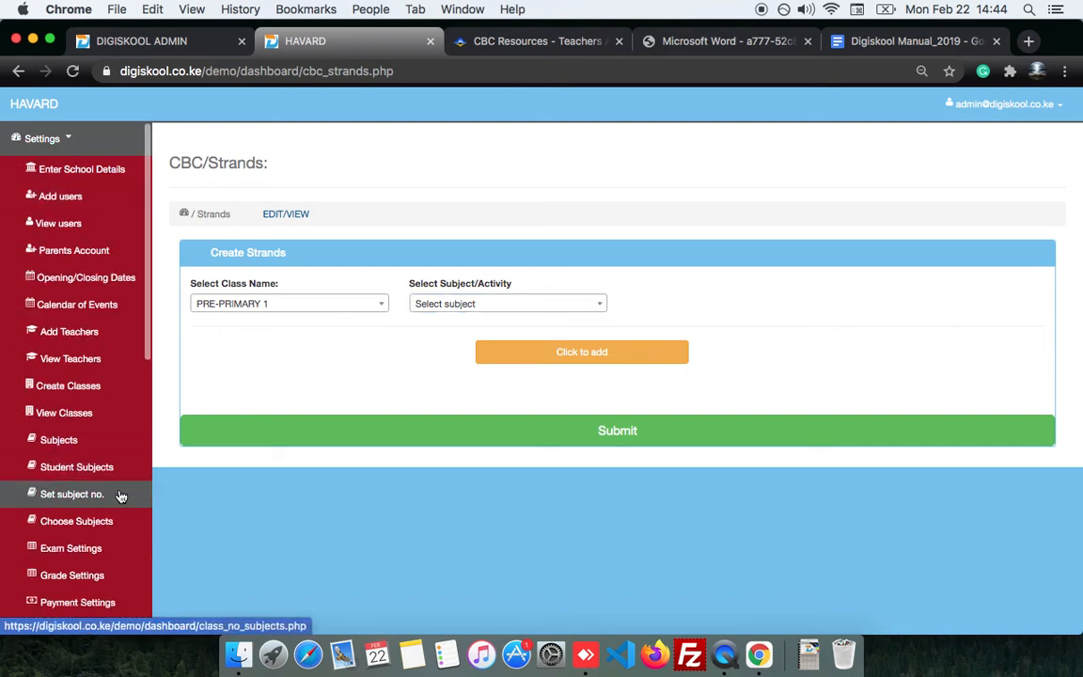
left_click(109, 427)
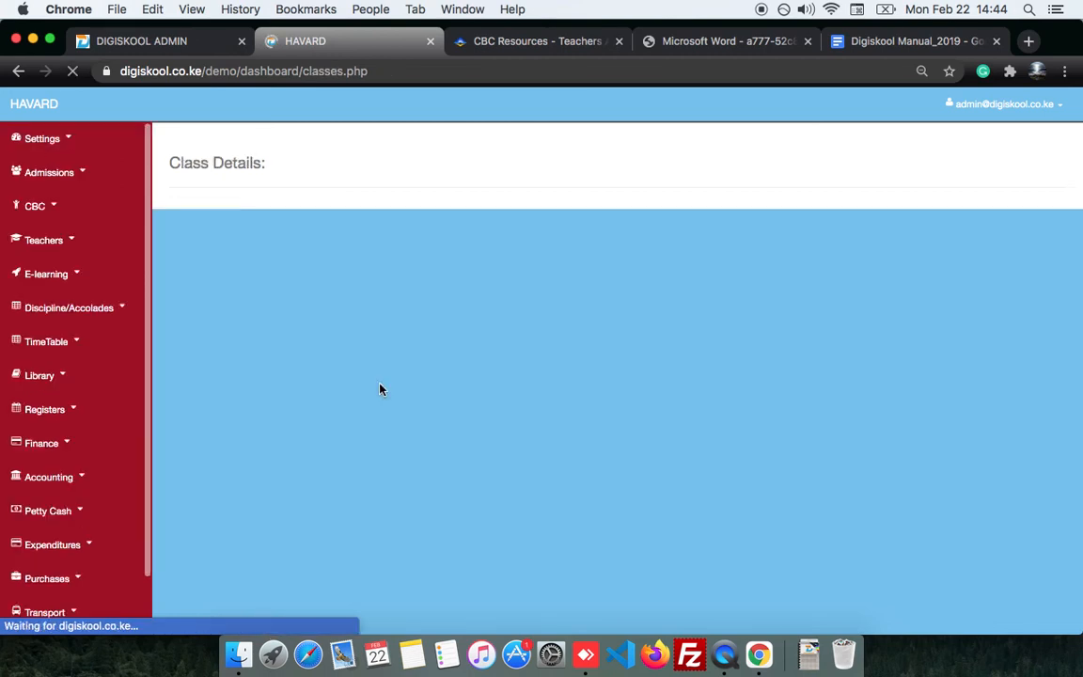
scroll(509, 447, "down", 3)
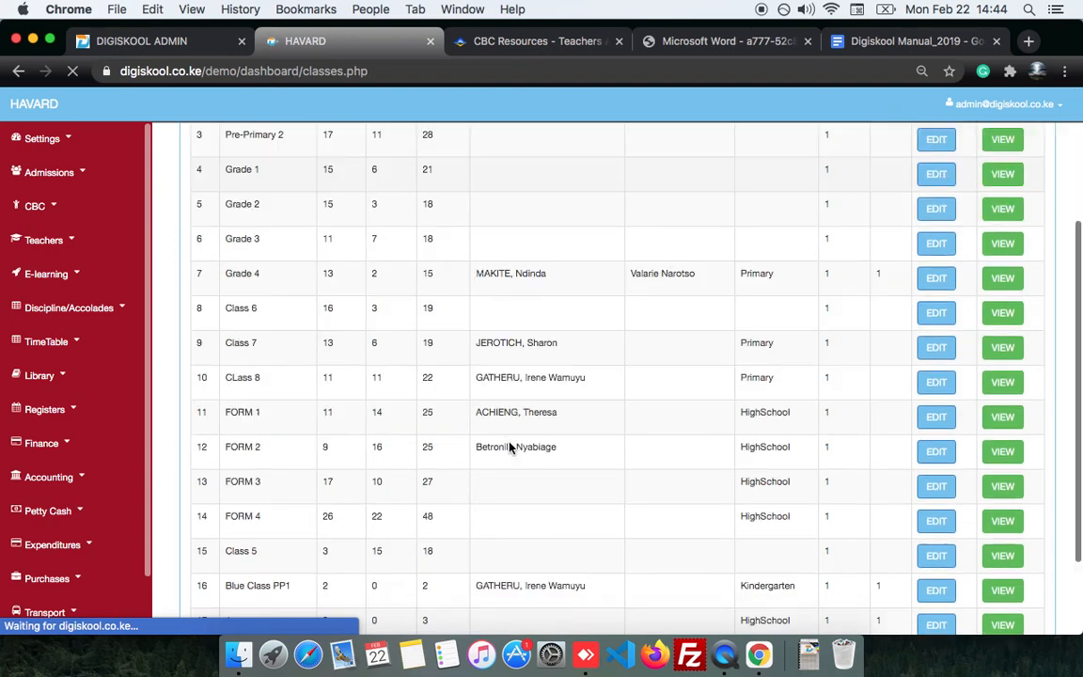
scroll(351, 436, "up", 3)
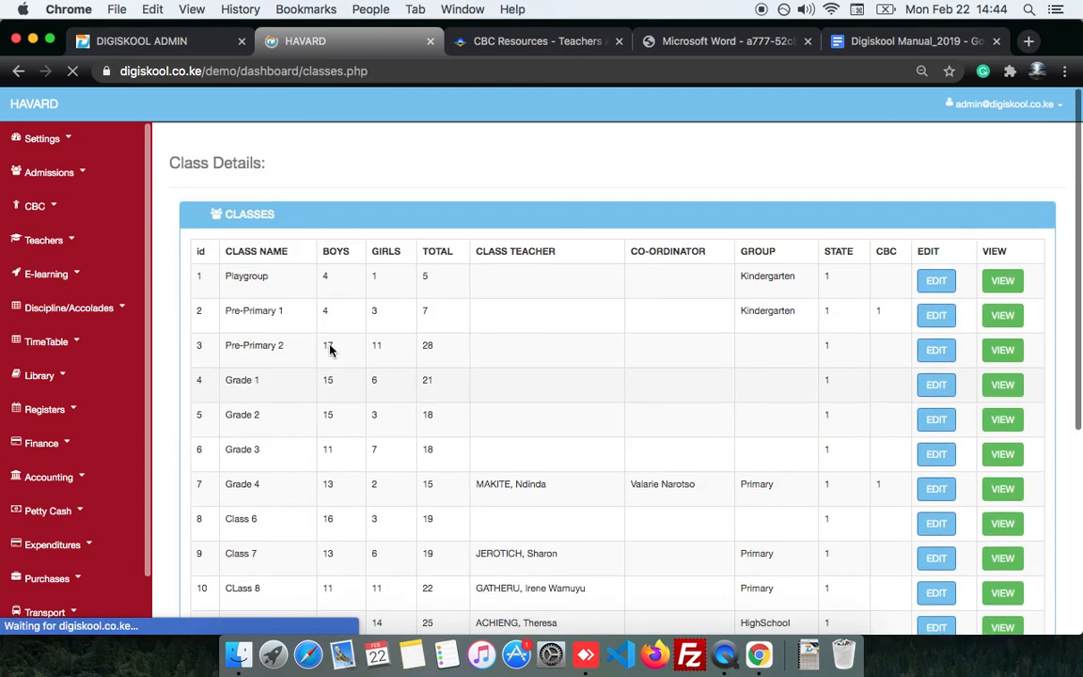
scroll(393, 414, "down", 3)
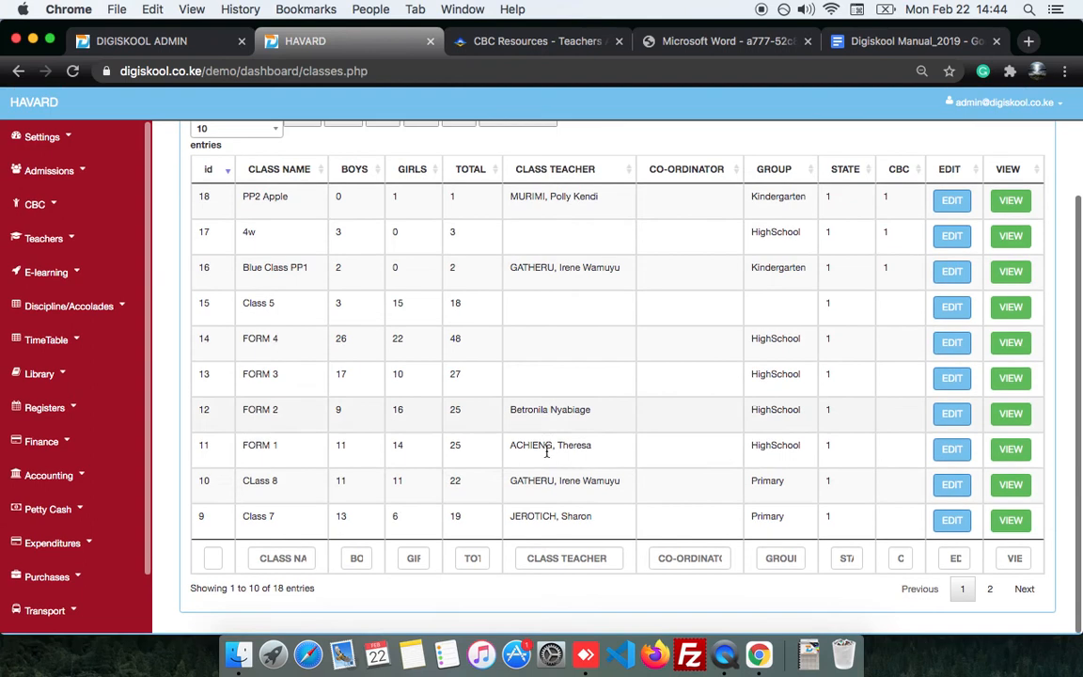
left_click(992, 593)
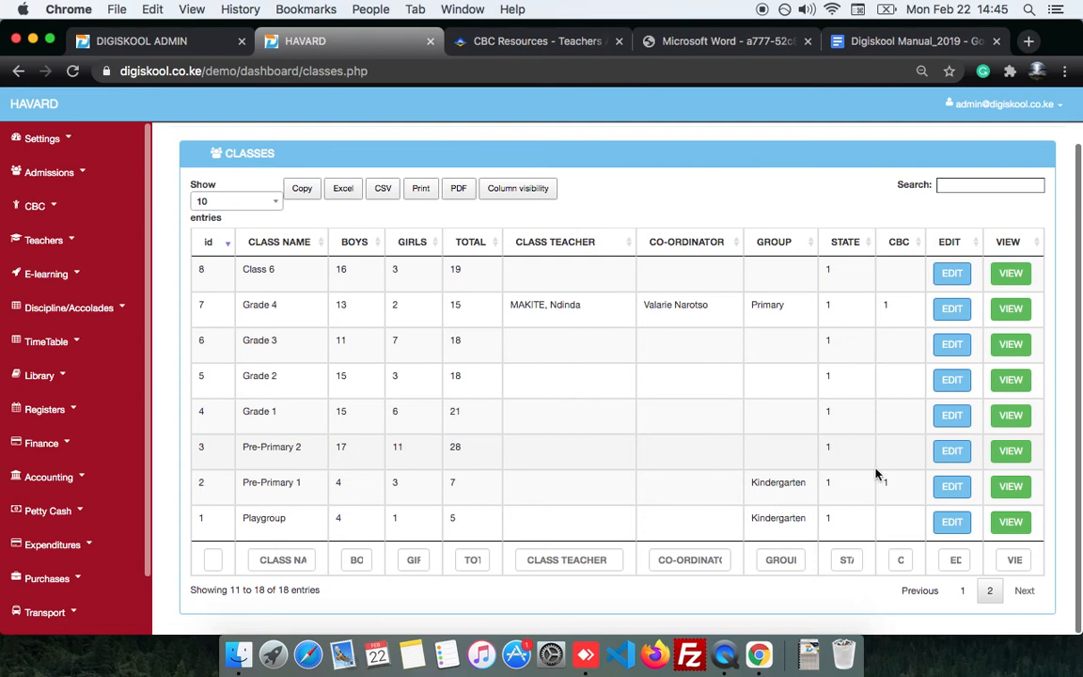
Set the CBC status of the Pre-Primary 2 class to ACTIVE and update the class
left_click(954, 452)
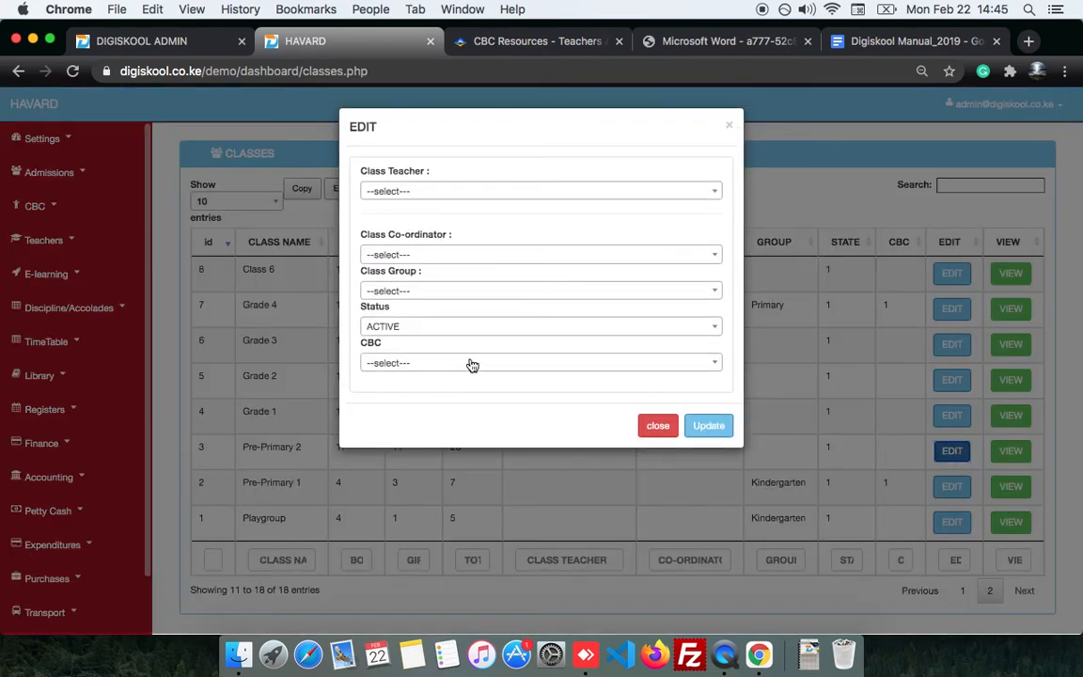
left_click(472, 365)
left_click(437, 451)
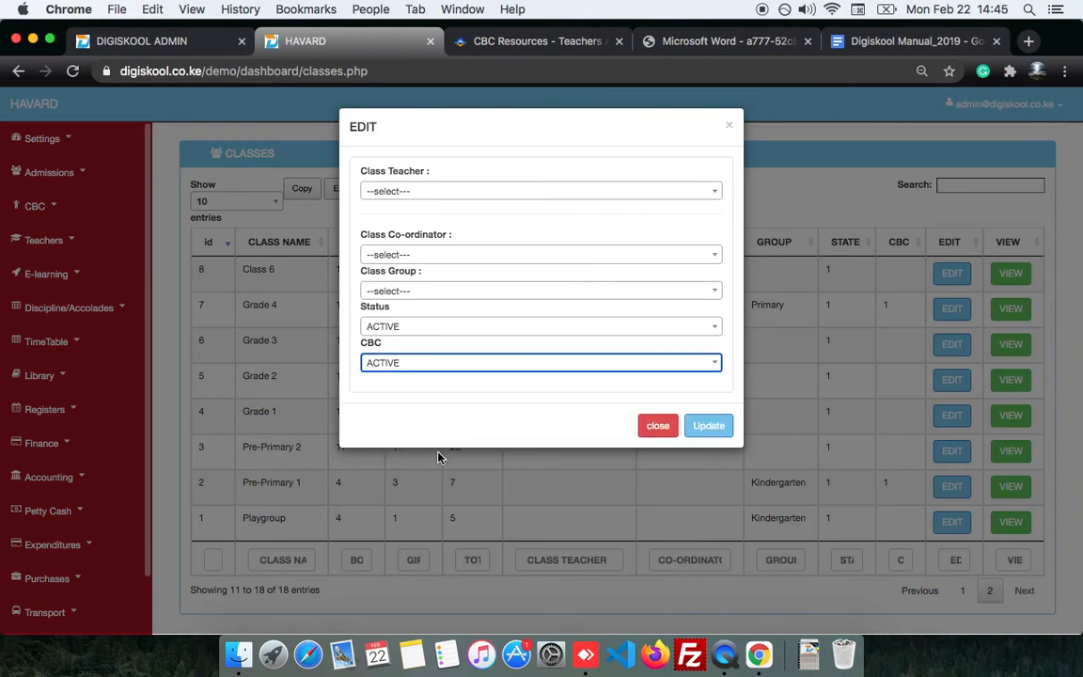
left_click(709, 426)
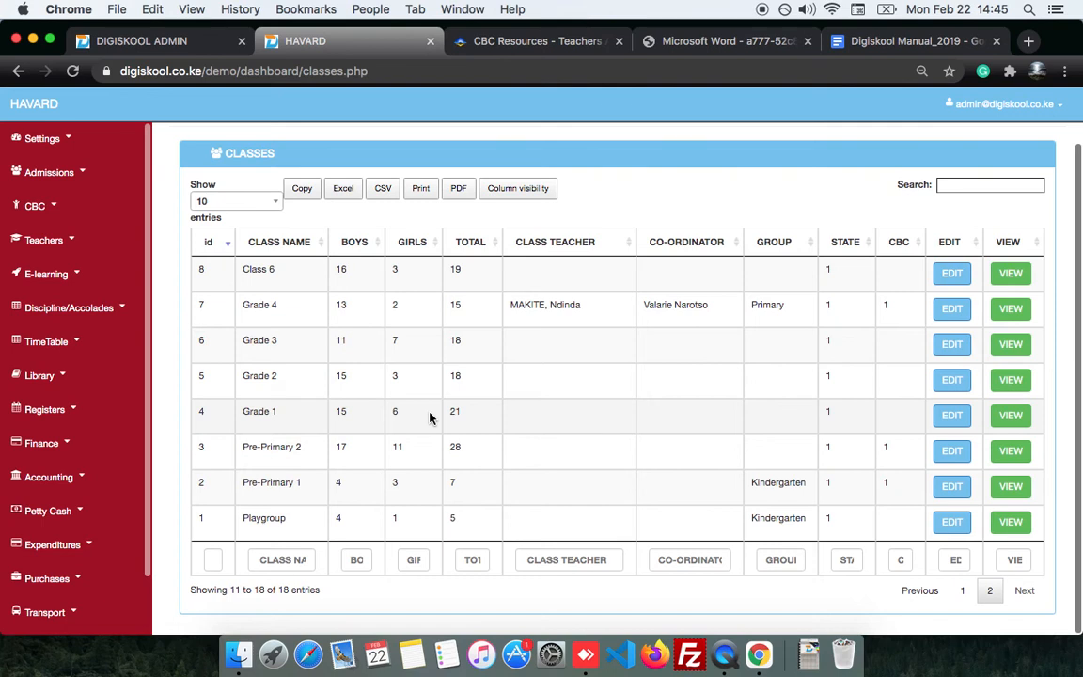
Open the list of subjects and review the entries, including those on its fourth and third pages
left_click(55, 217)
left_click(57, 215)
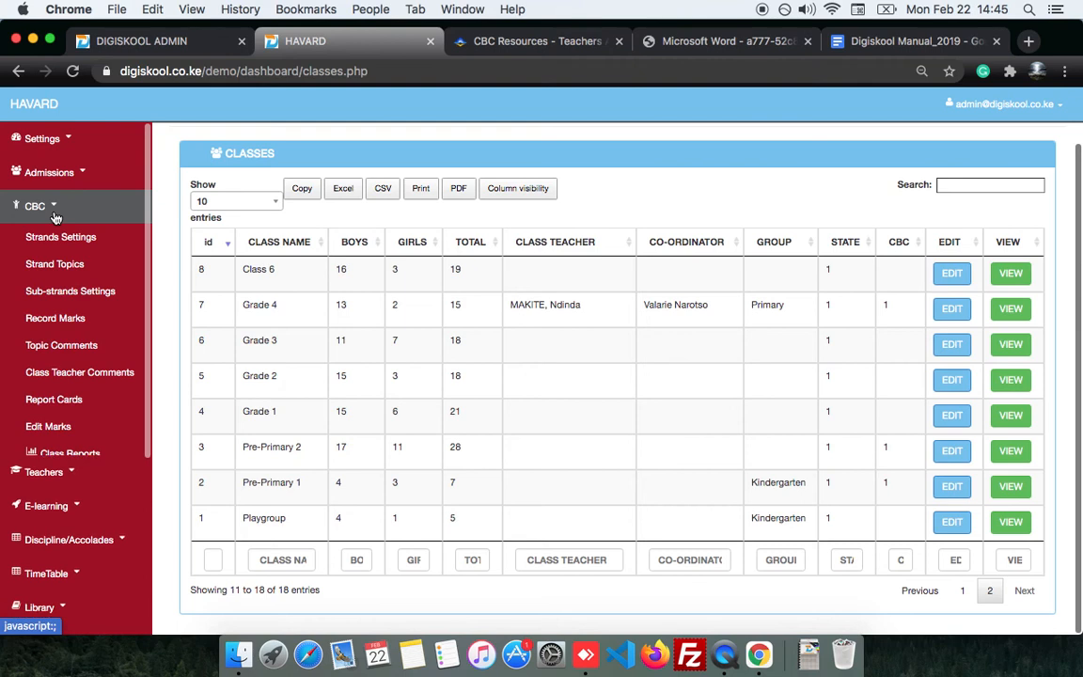
left_click(47, 137)
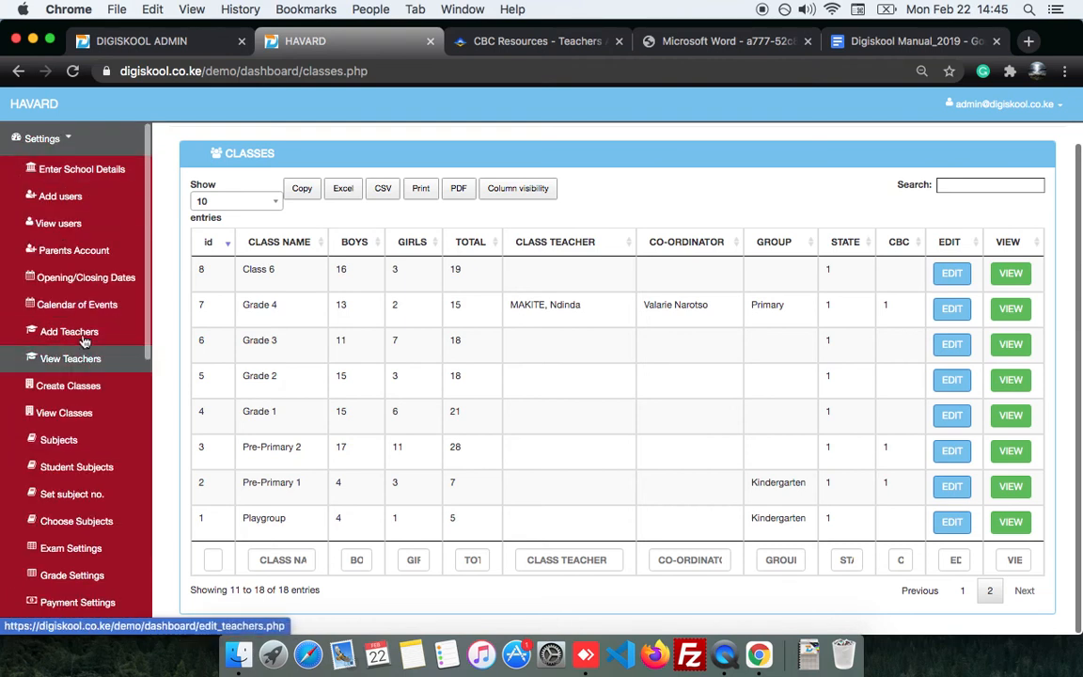
left_click(84, 452)
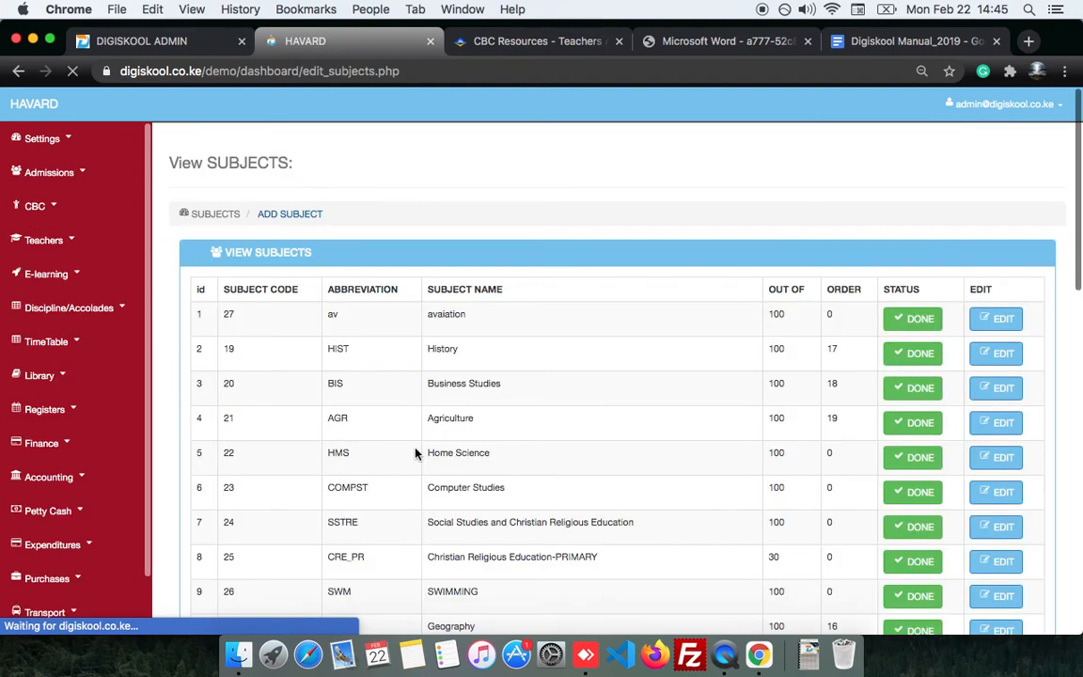
scroll(575, 494, "down", 10)
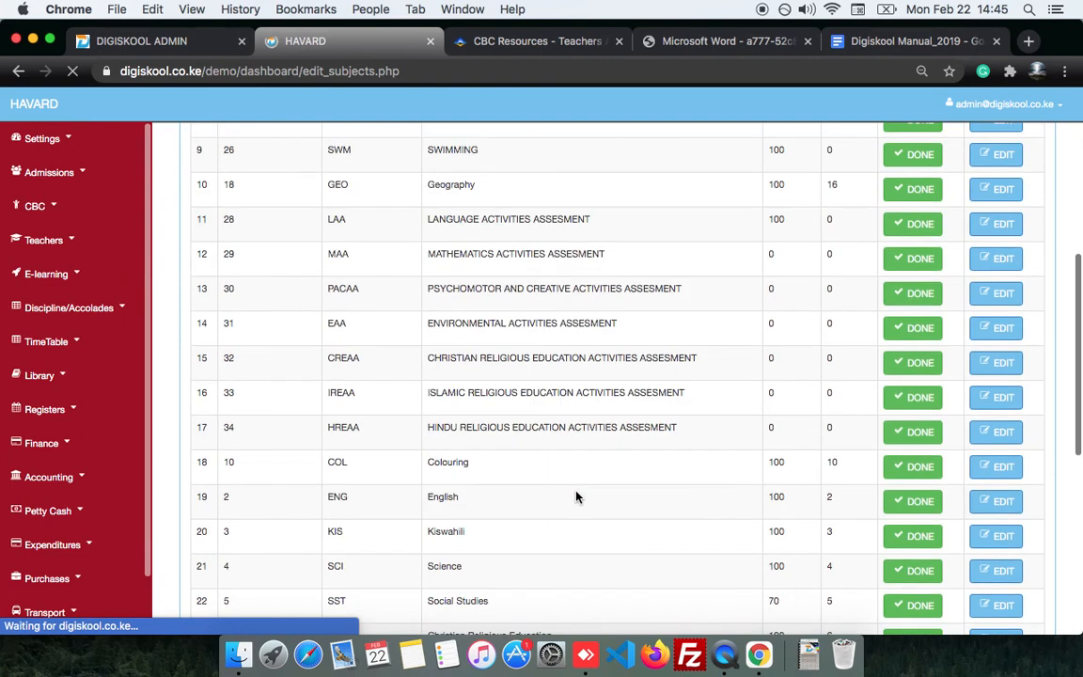
scroll(576, 497, "down", 1)
scroll(577, 497, "up", 2)
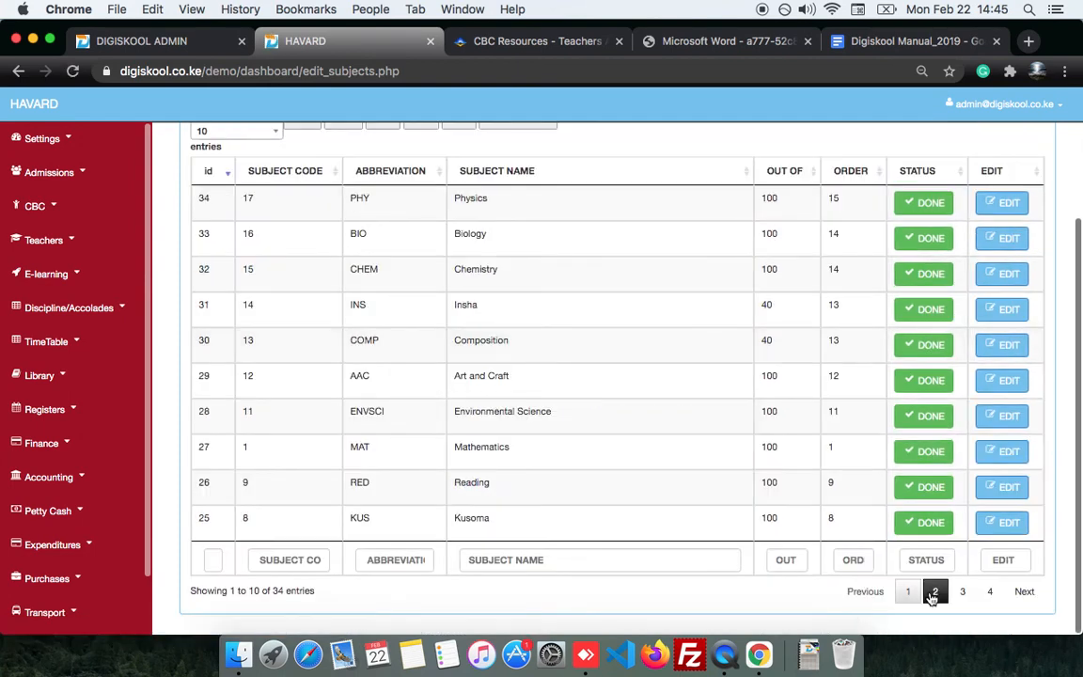
left_click(988, 591)
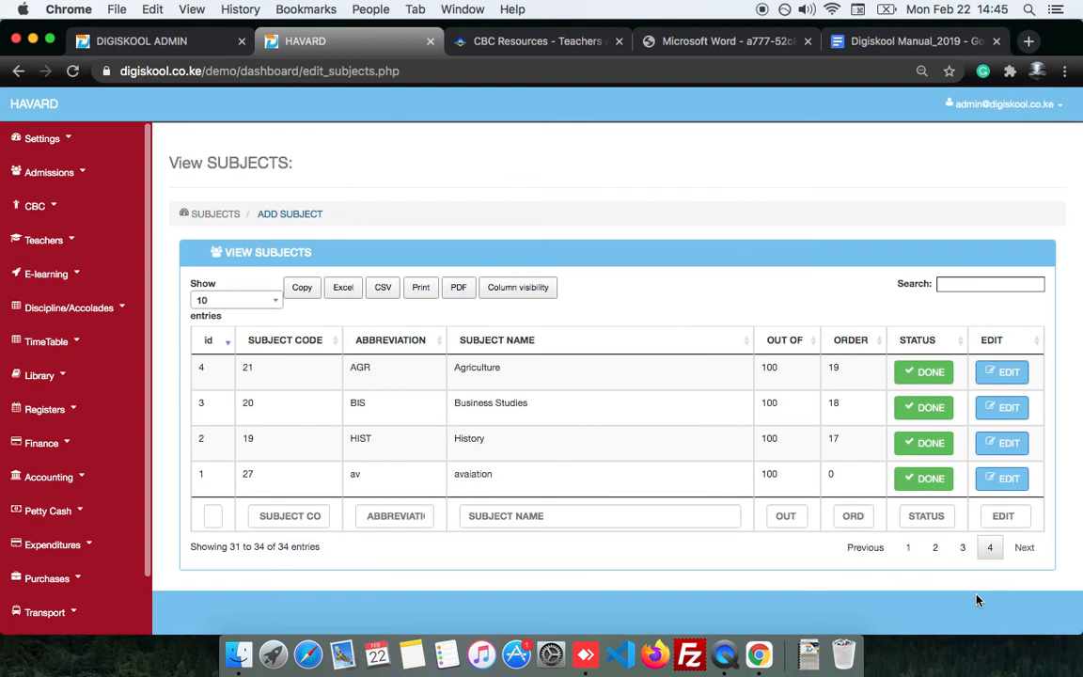
left_click(962, 547)
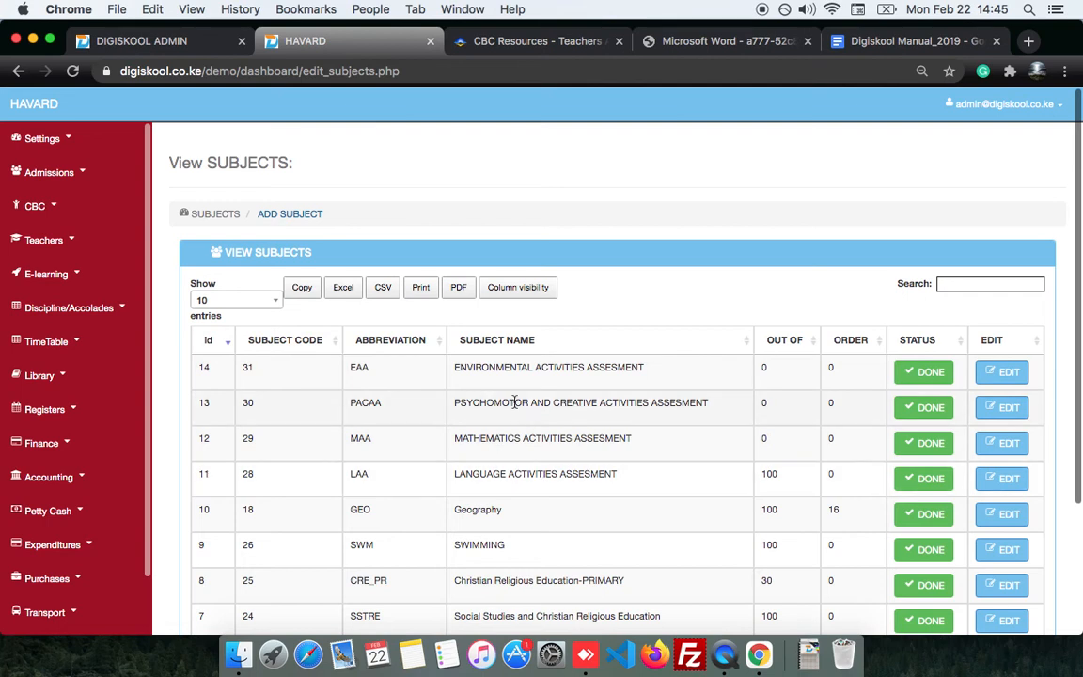
scroll(637, 465, "down", 5)
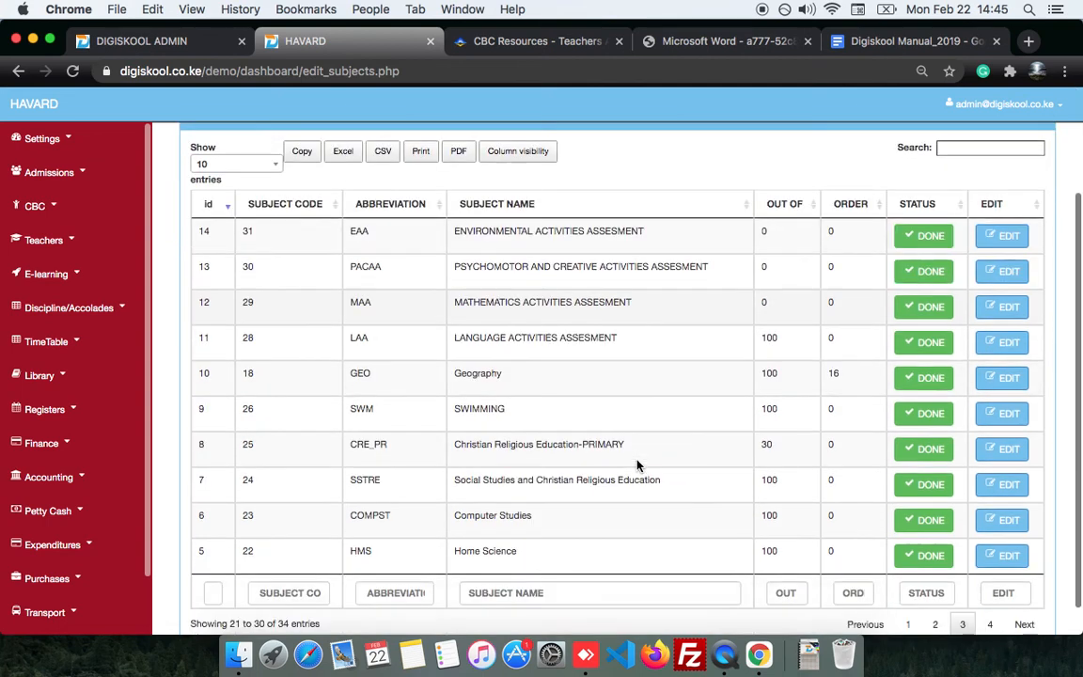
scroll(637, 464, "up", 5)
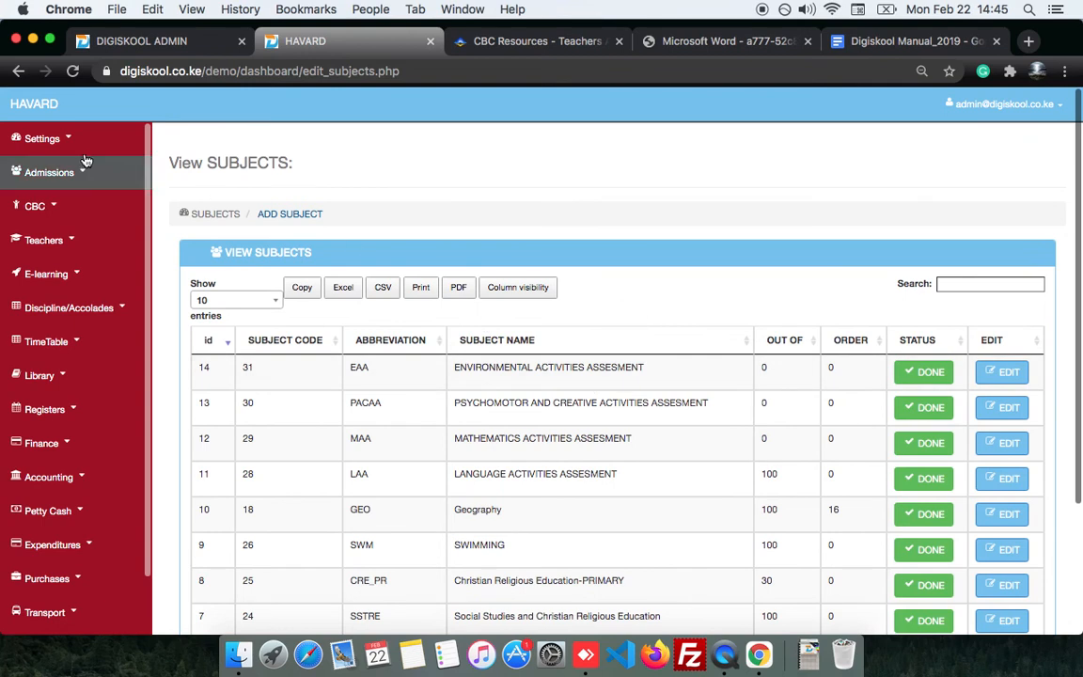
Open the form for adding a subject and inspect its name and abbreviation fields, leaving them empty
left_click(302, 220)
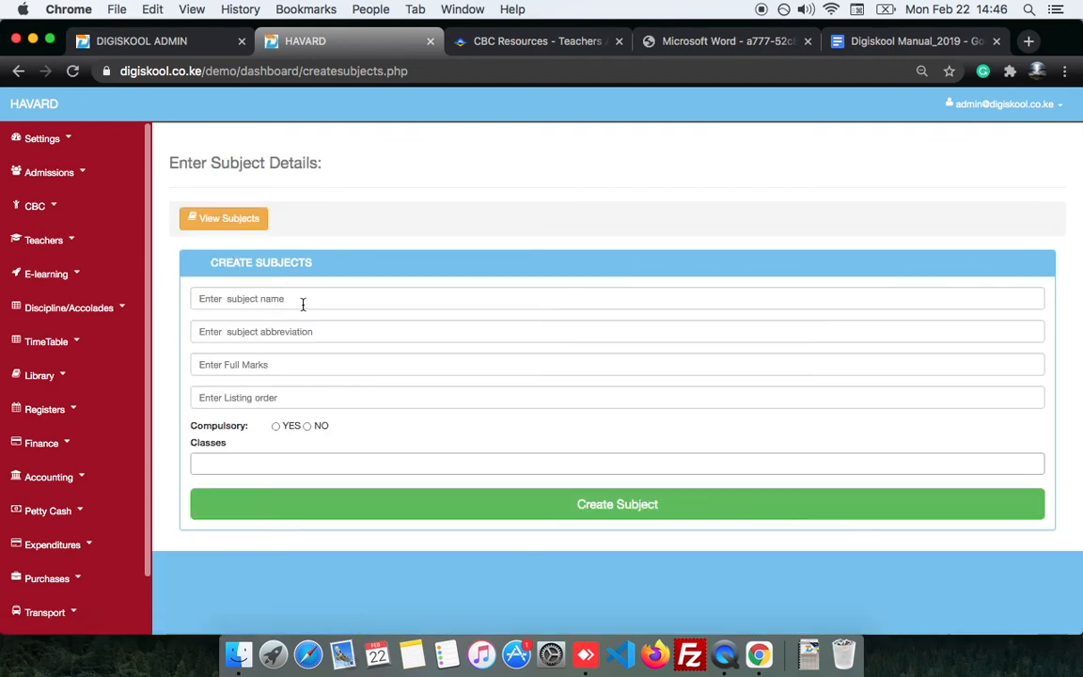
left_click(295, 303)
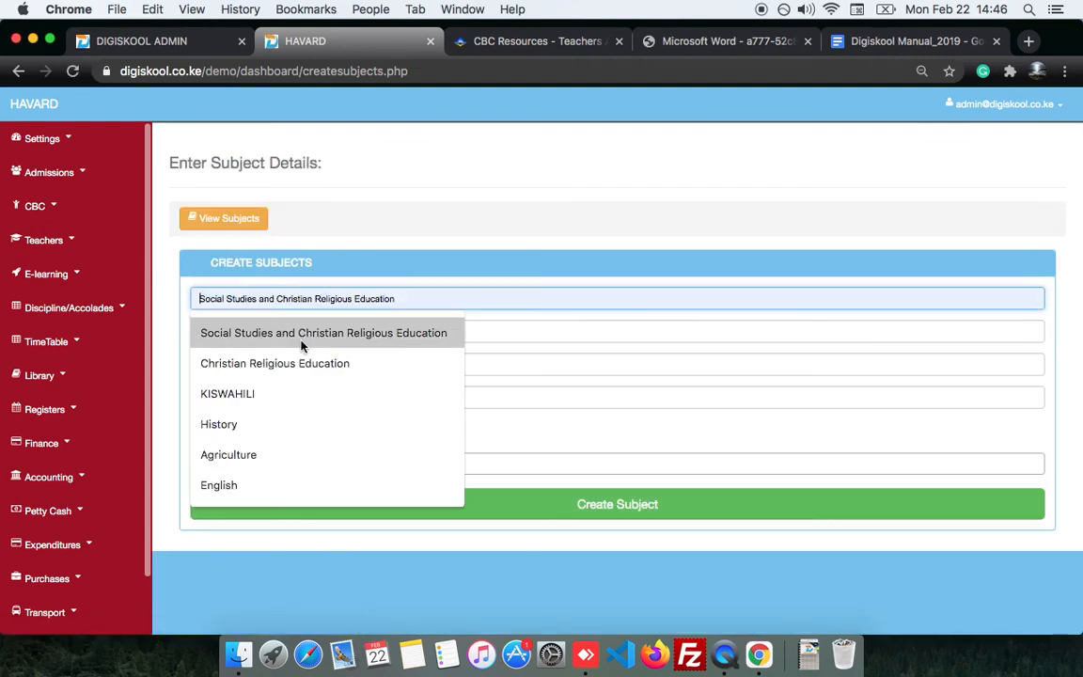
left_click(496, 333)
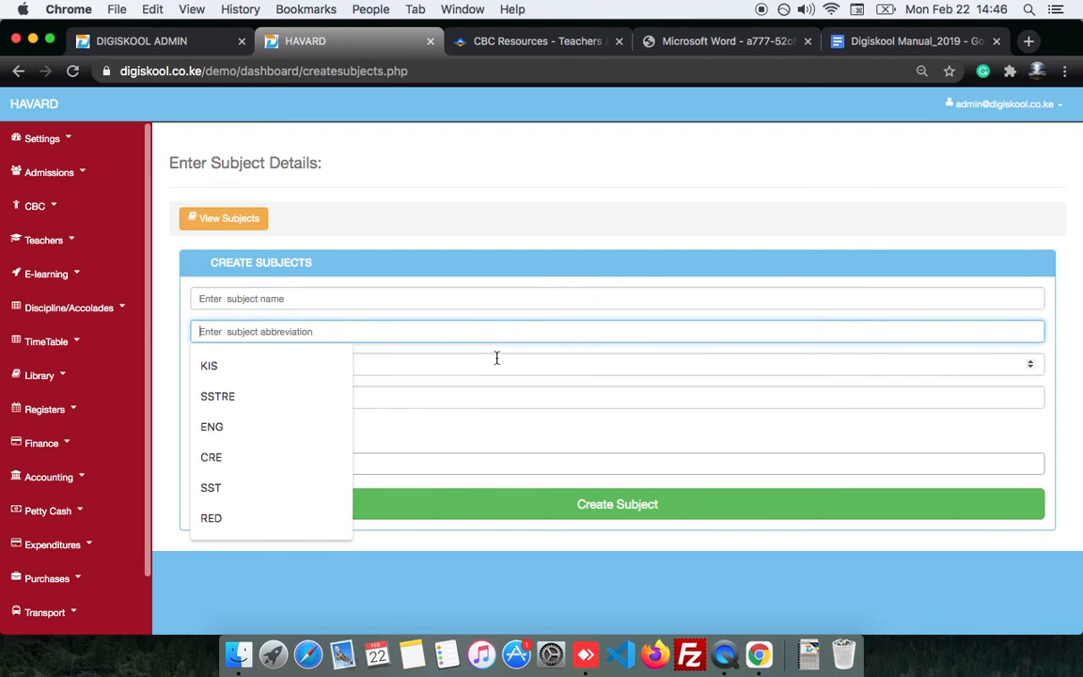
left_click(503, 356)
left_click(483, 227)
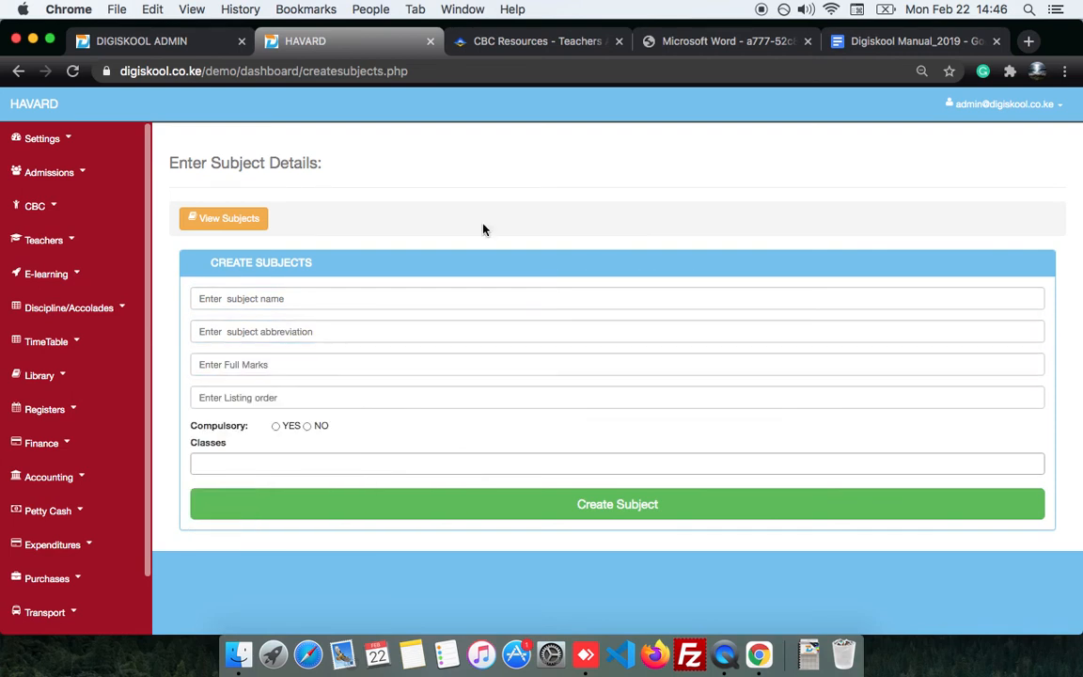
Open the strands settings and select class PRE-PRIMARY 1 with the subject Christian Religious Education Activities Assesment
left_click(79, 206)
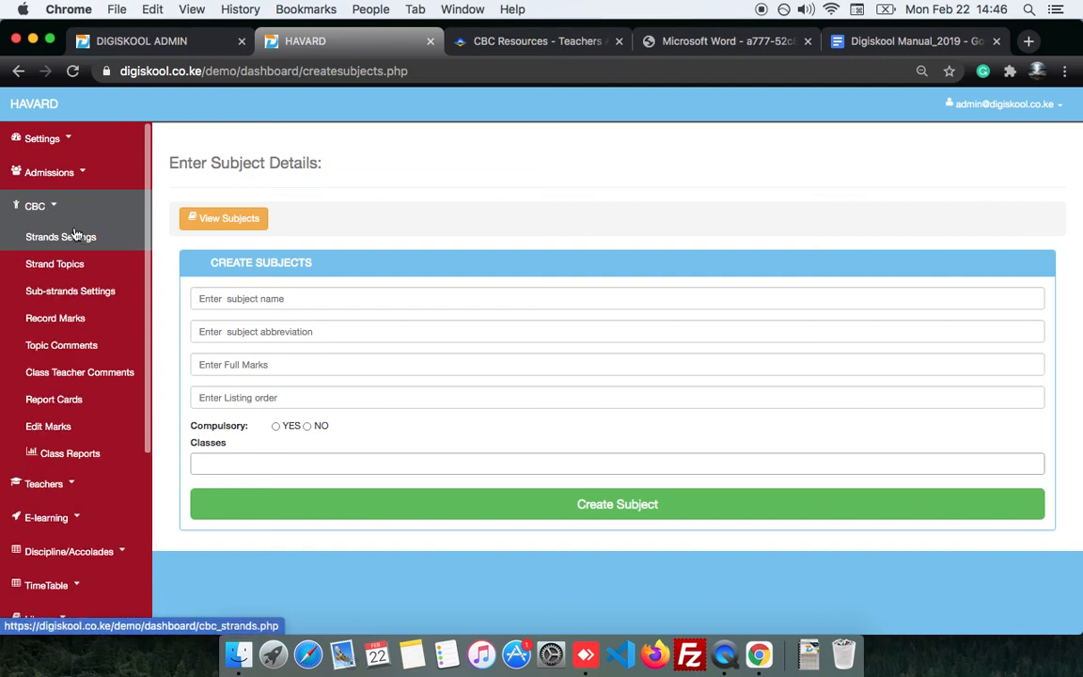
left_click(78, 237)
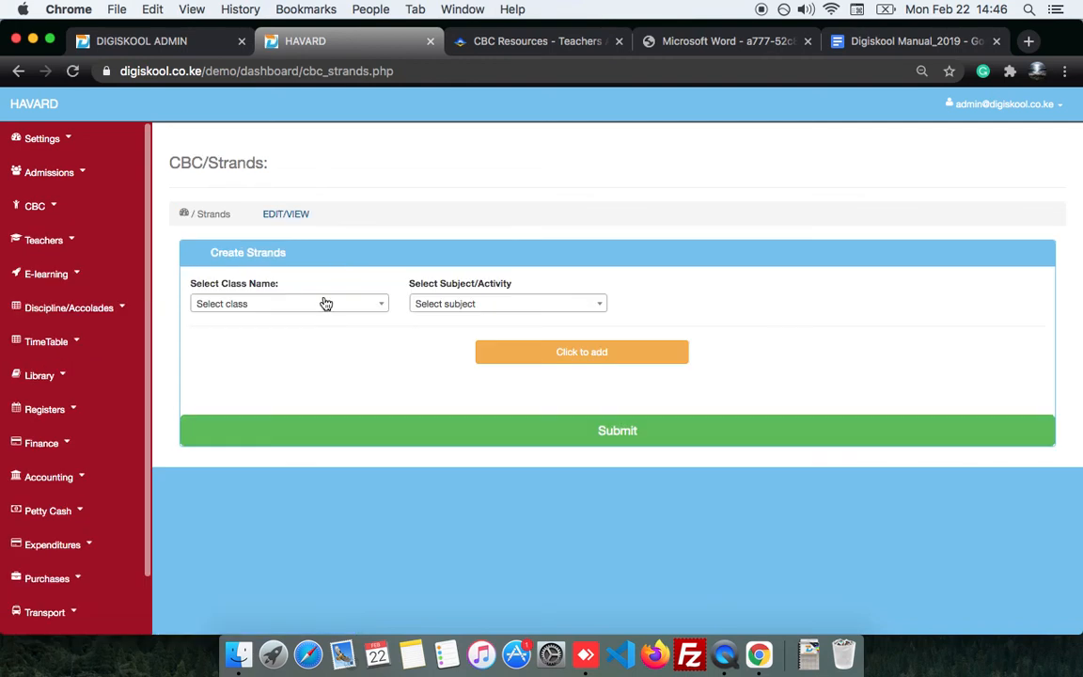
left_click(324, 305)
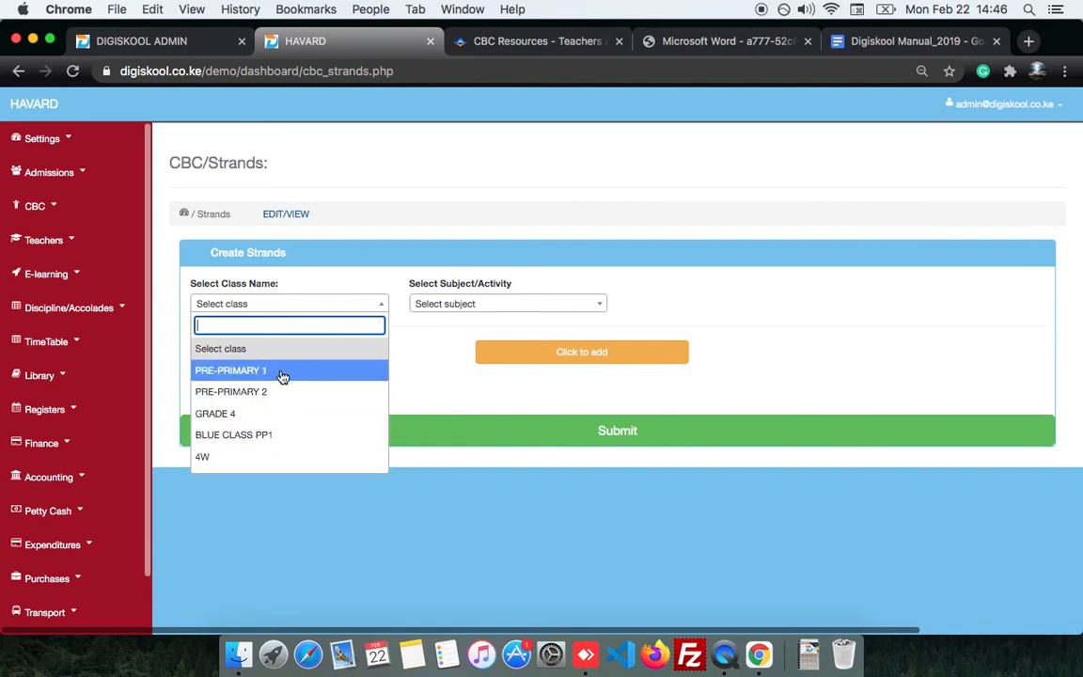
left_click(232, 379)
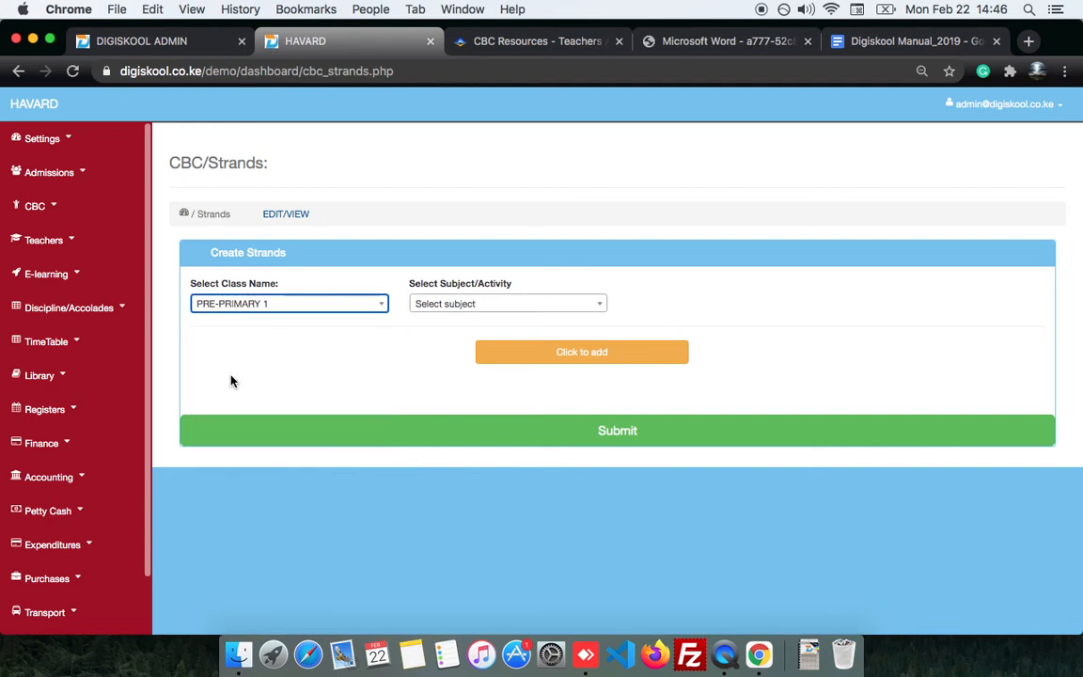
left_click(443, 314)
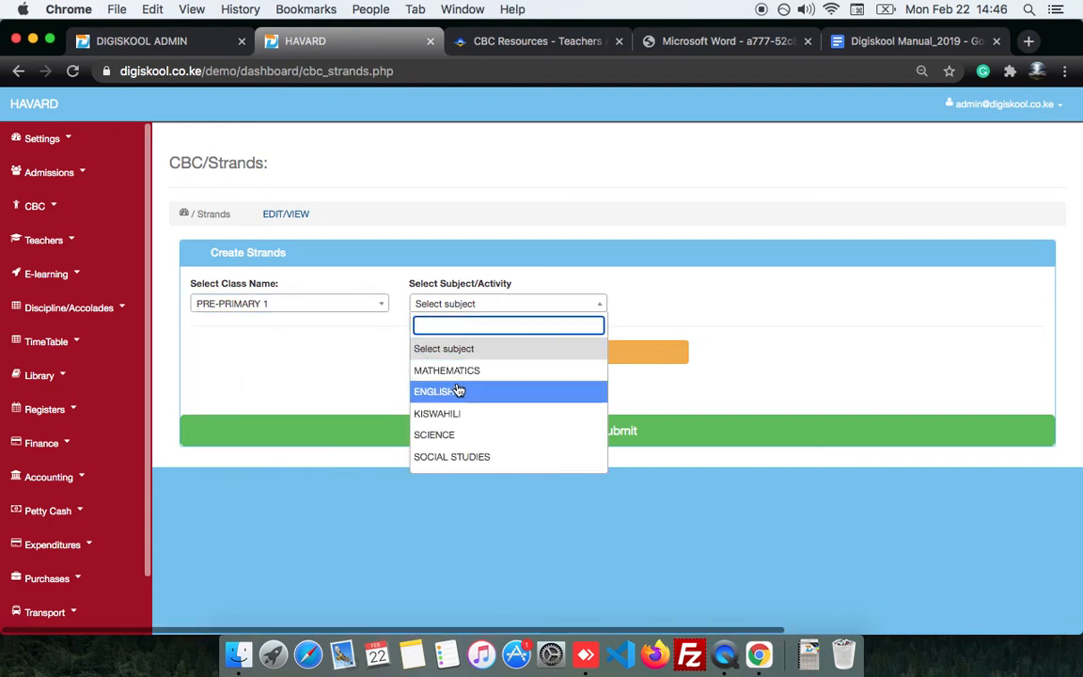
scroll(454, 390, "down", 5)
scroll(456, 392, "down", 6)
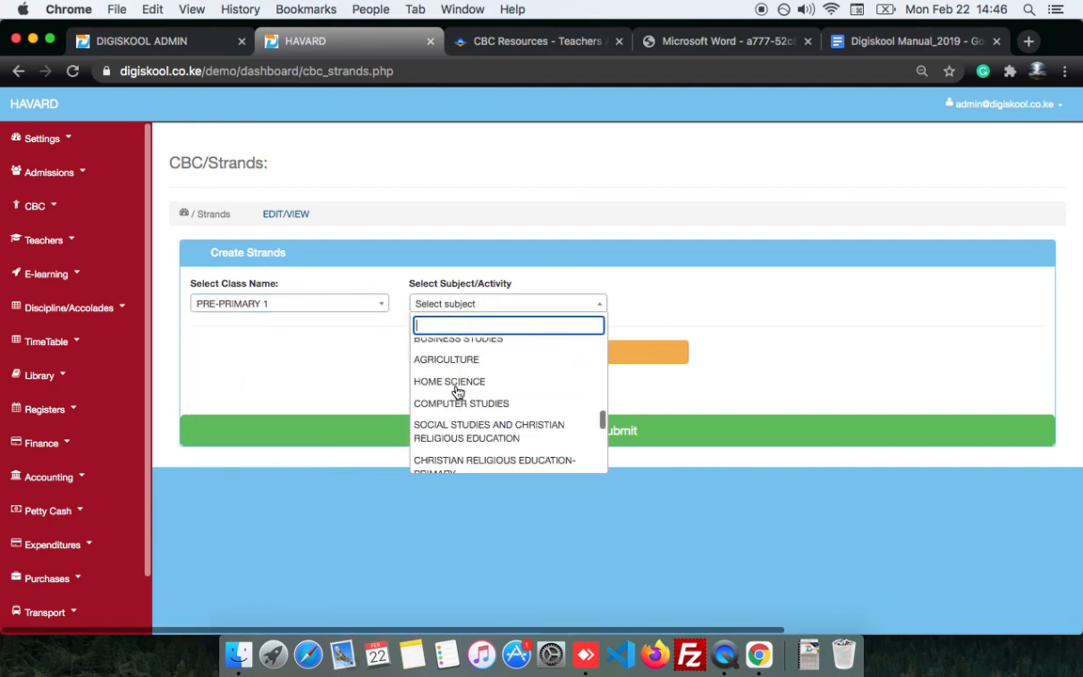
scroll(456, 393, "down", 6)
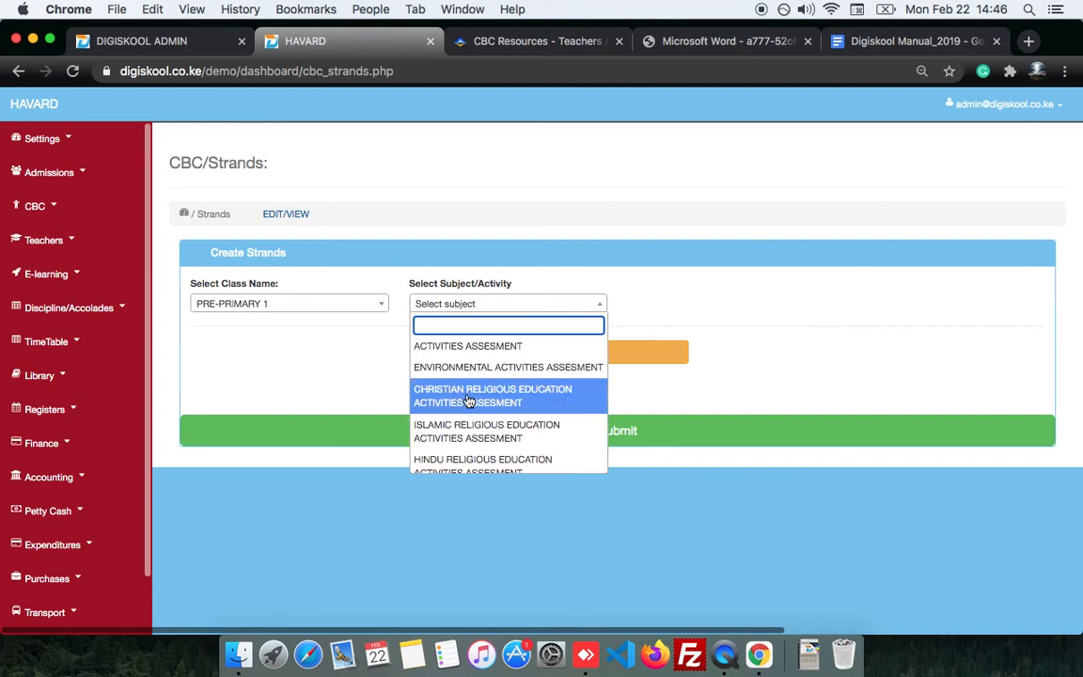
left_click(468, 401)
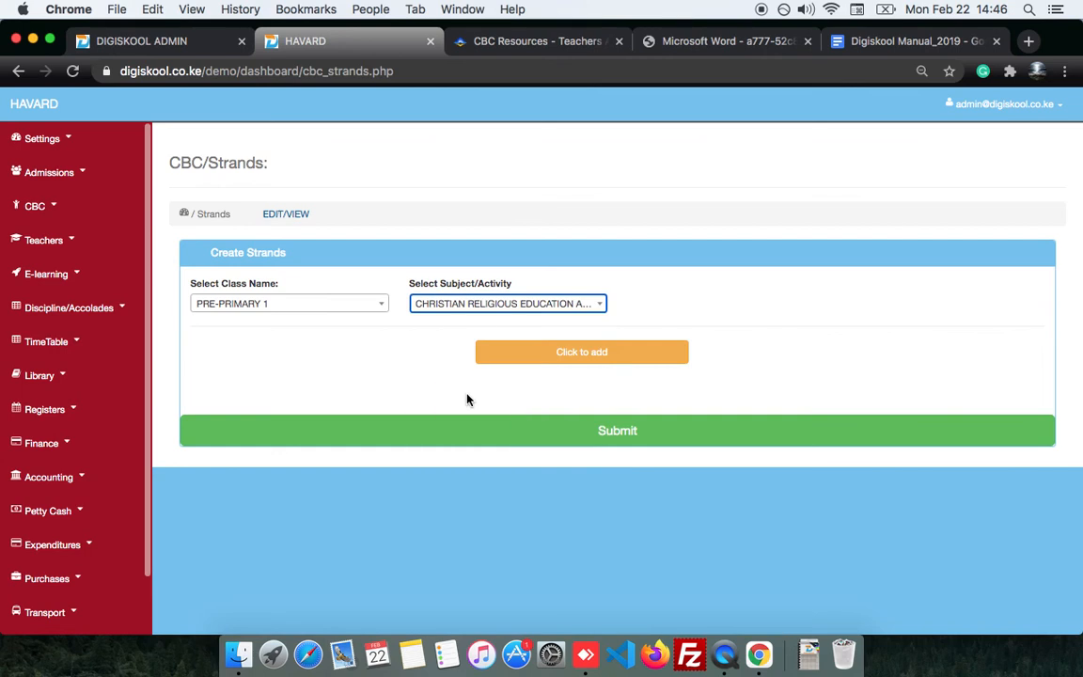
Add four empty strand fields to the strand creation form
left_click(519, 363)
left_click(519, 363)
left_click(519, 362)
left_click(519, 363)
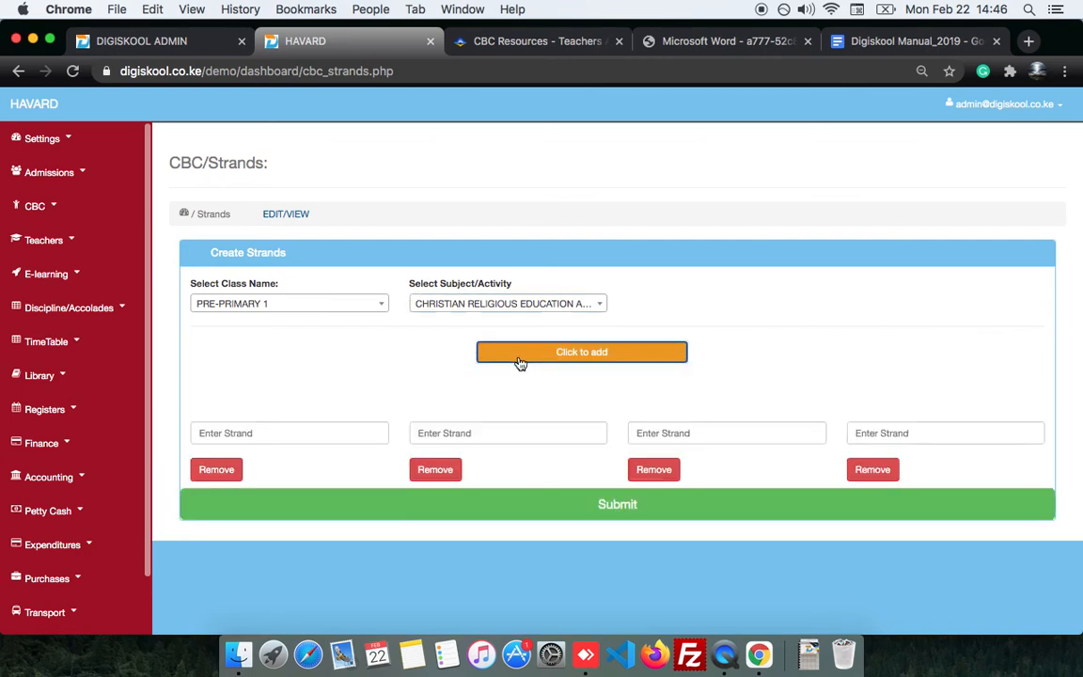
left_click(317, 436)
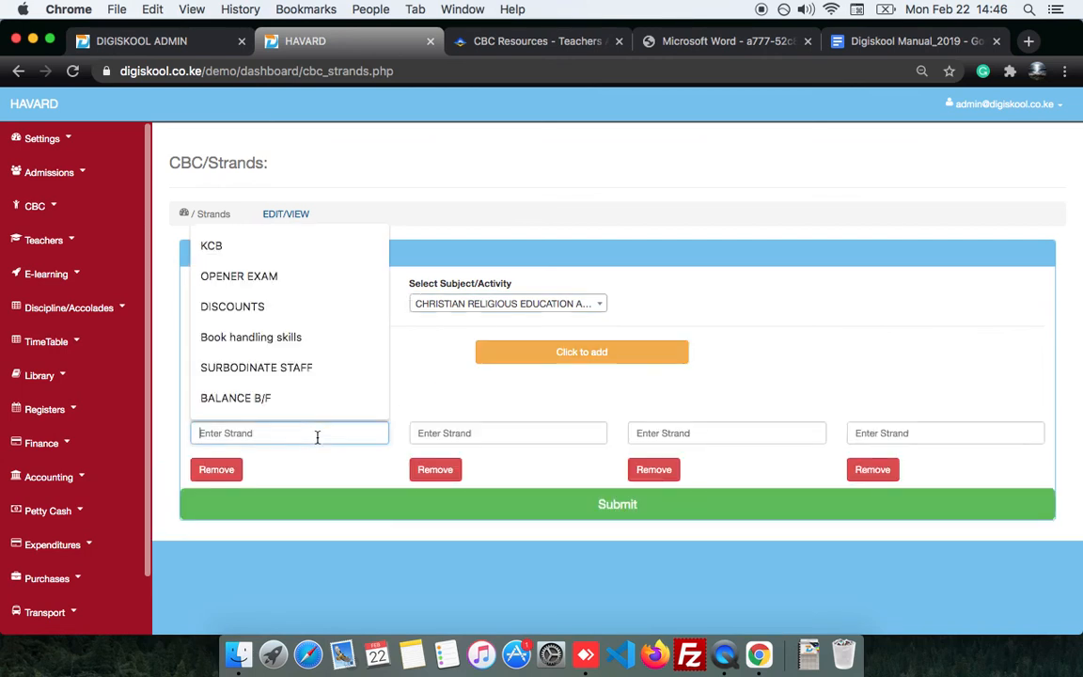
key("Escape")
left_click(419, 391)
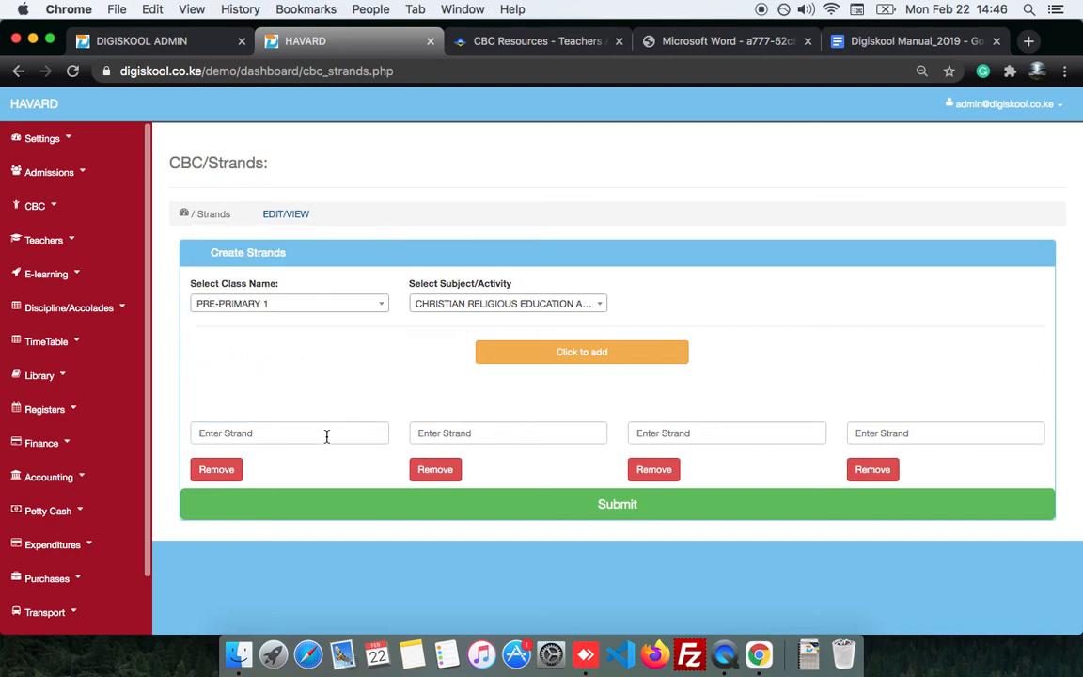
Copy the heading GOD'S CREATION from the report card PDF into the first strand field, without its number 1.0
left_click(658, 41)
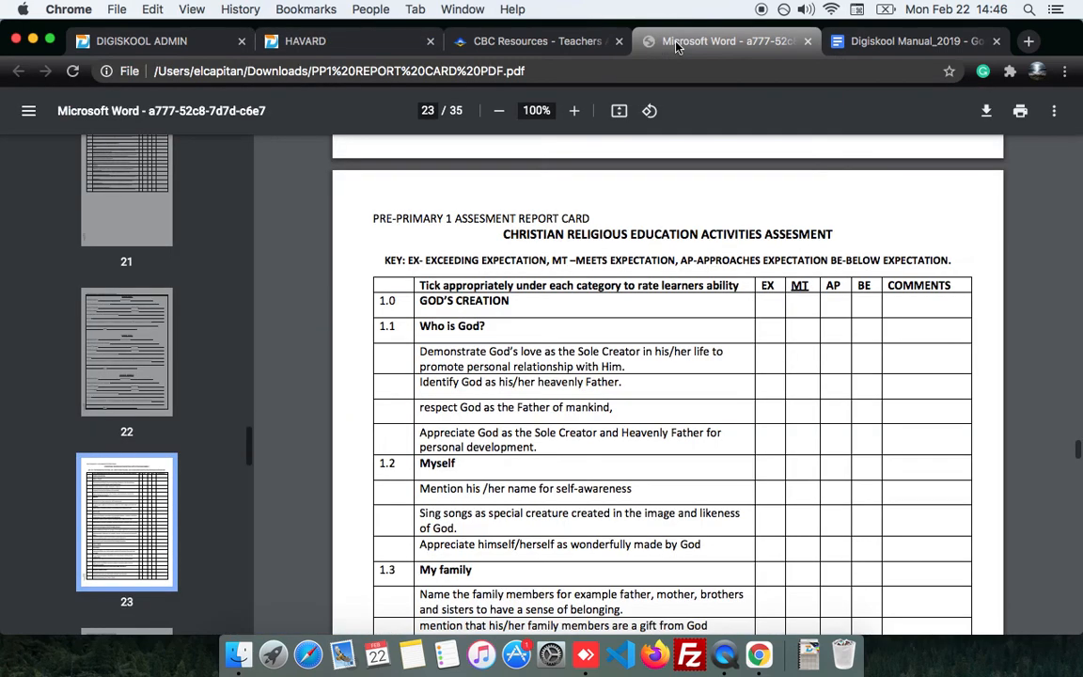
triple_click(512, 300)
key("super+c")
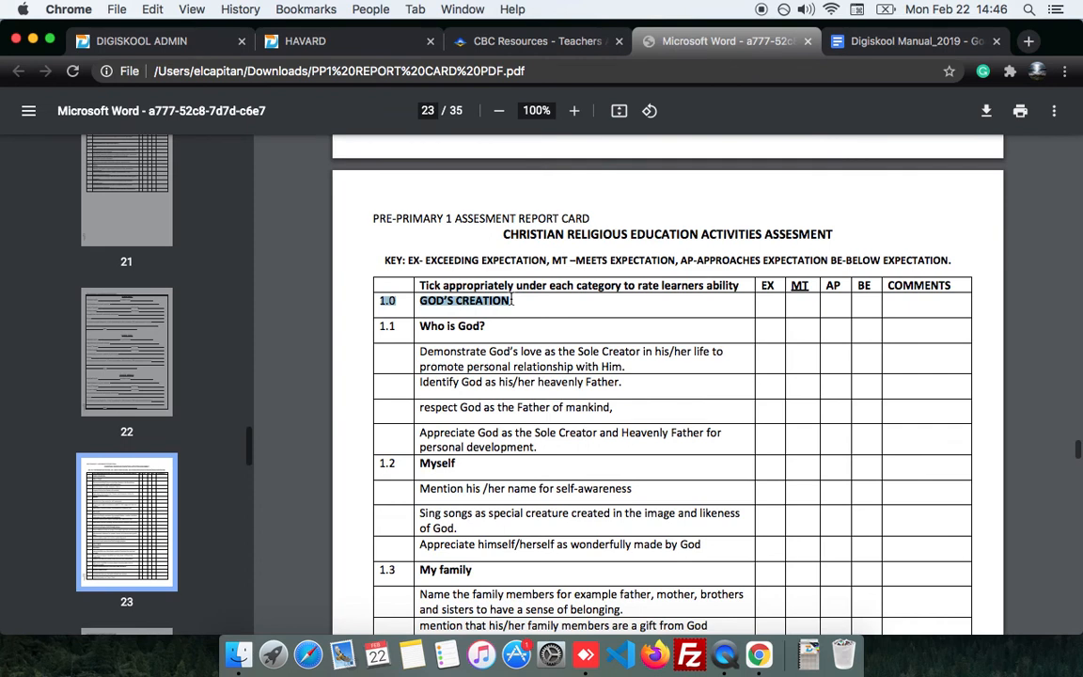
left_click(348, 42)
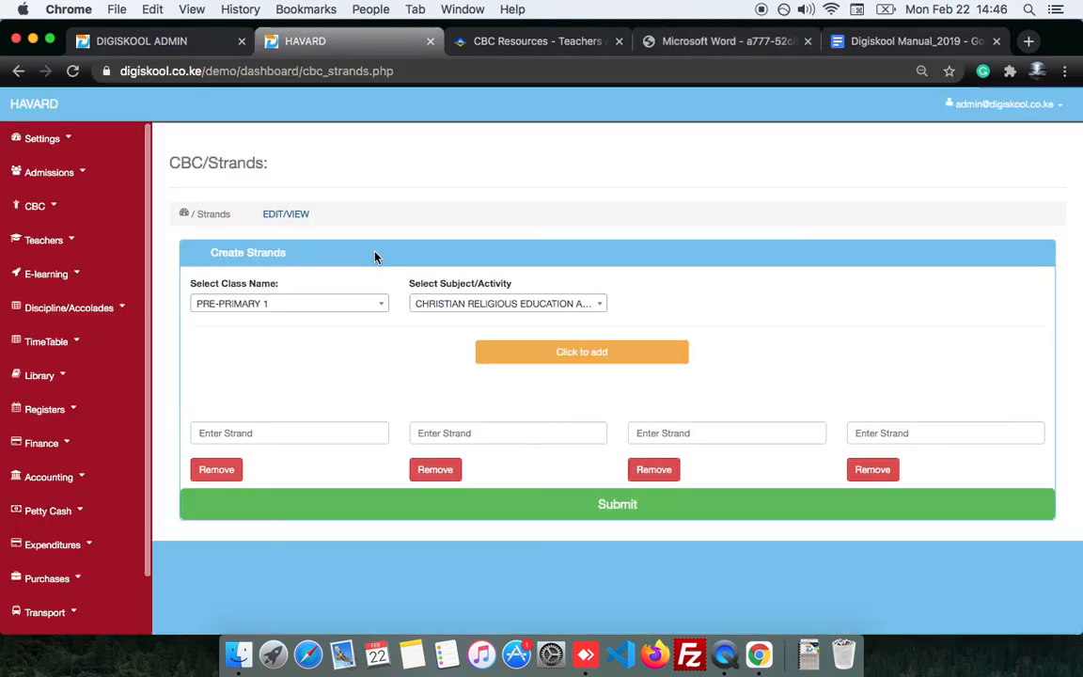
left_click(320, 439)
key("super+v")
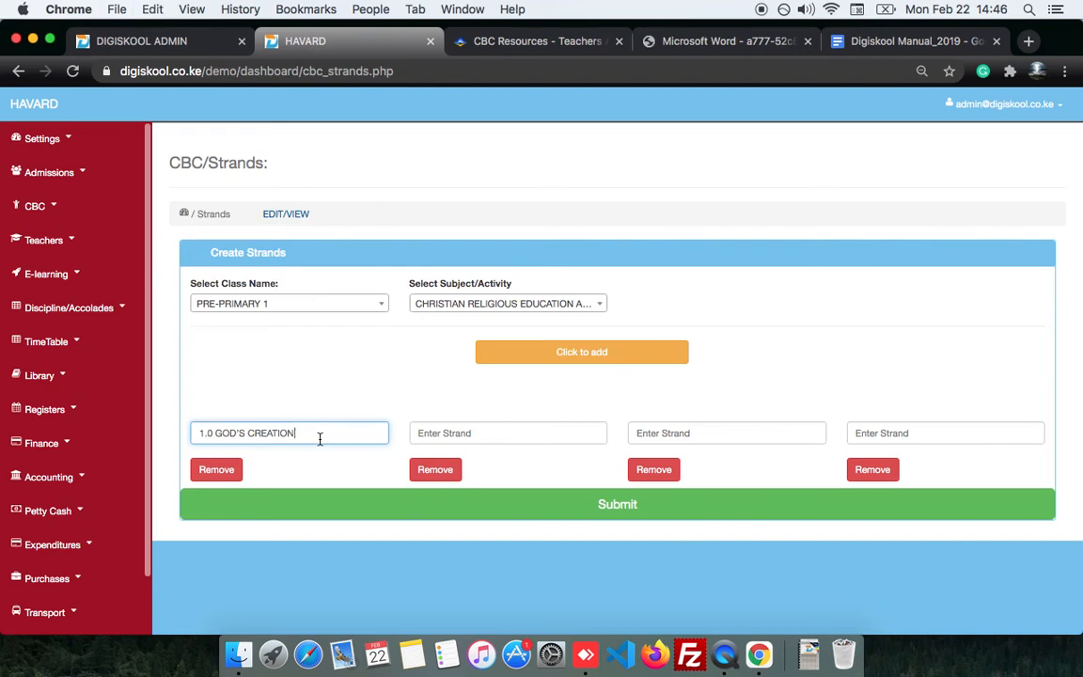
left_click(216, 436)
key("BackSpace")
key("BackSpace")
key("BackSpace")
key("BackSpace")
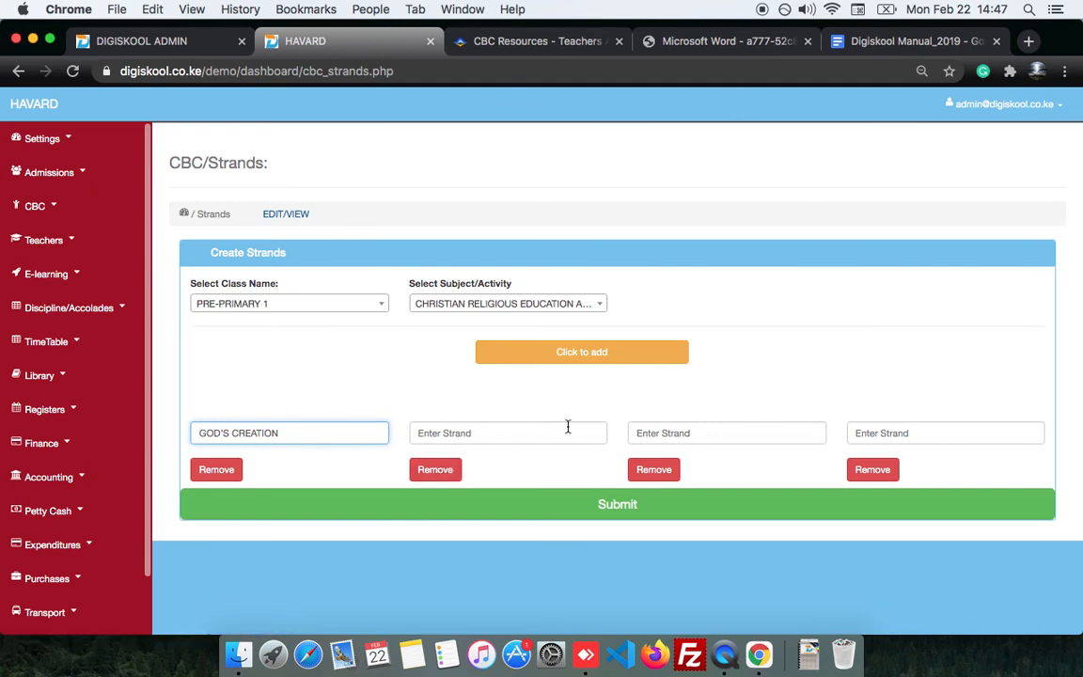
Remove the empty strand fields, submit the GOD'S CREATION strand and dismiss the notice
left_click(435, 470)
left_click(432, 473)
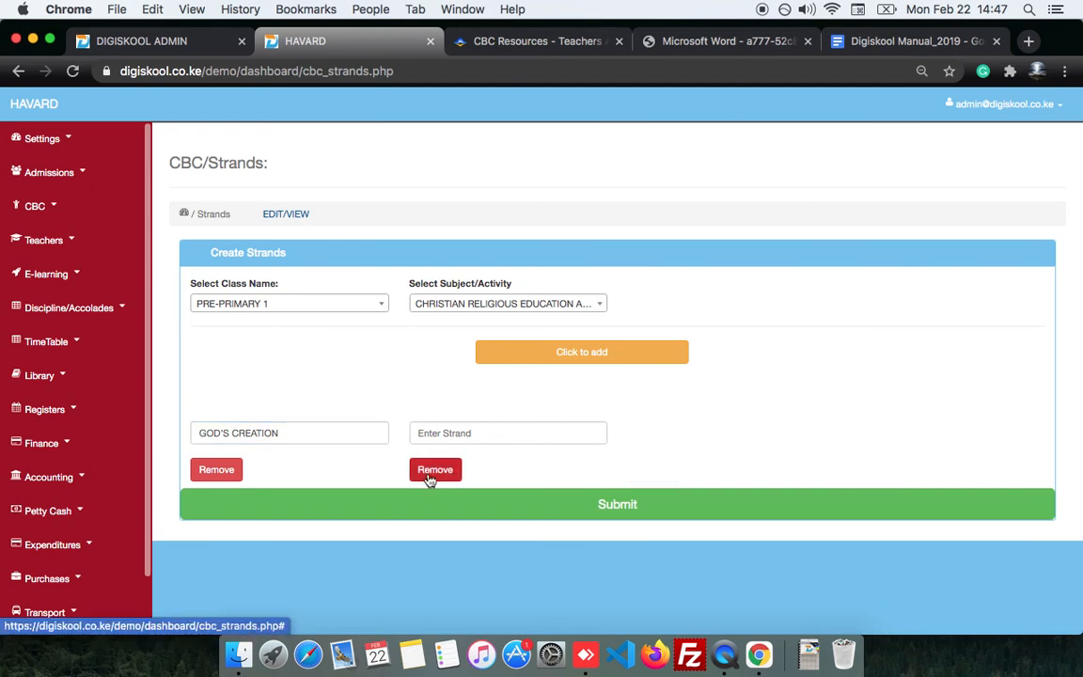
left_click(429, 475)
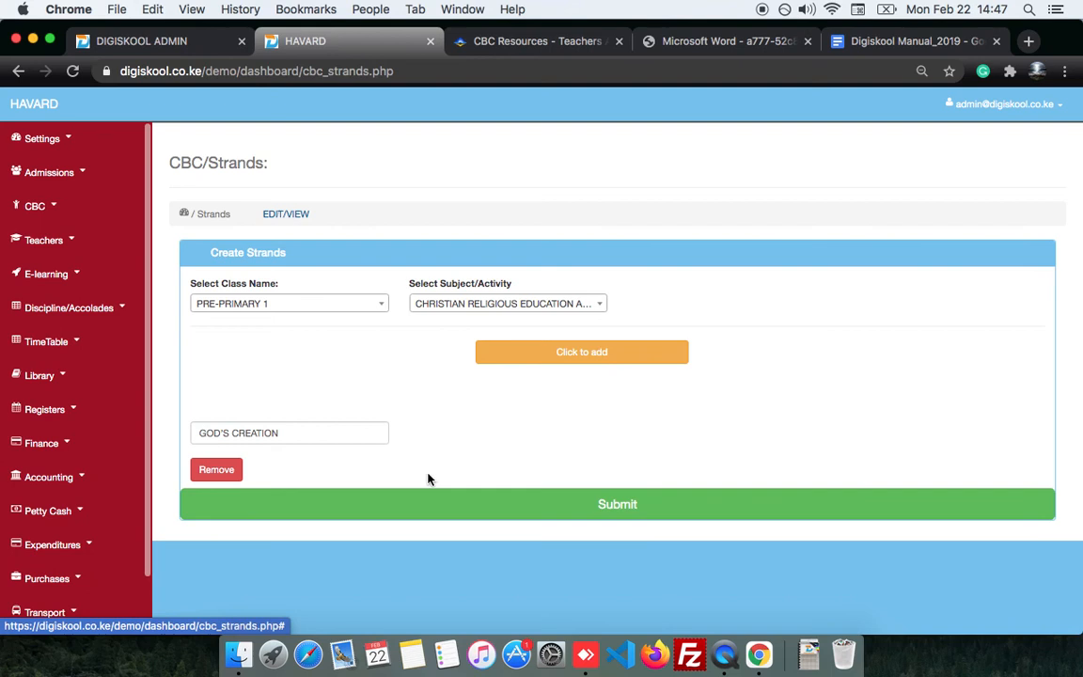
left_click(556, 354)
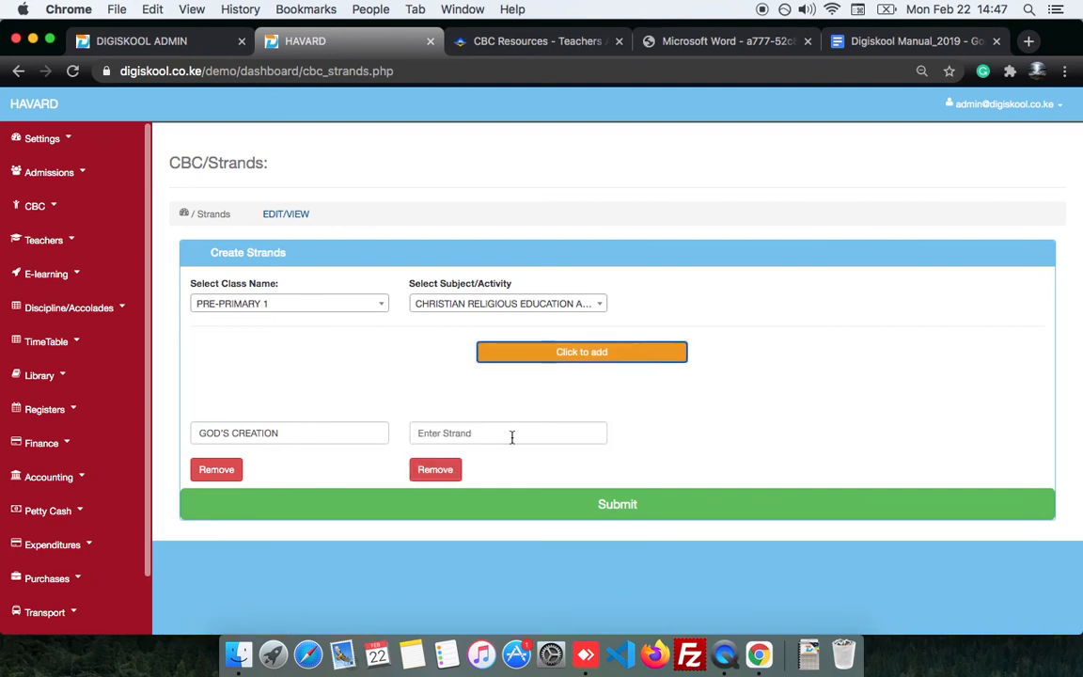
left_click(435, 469)
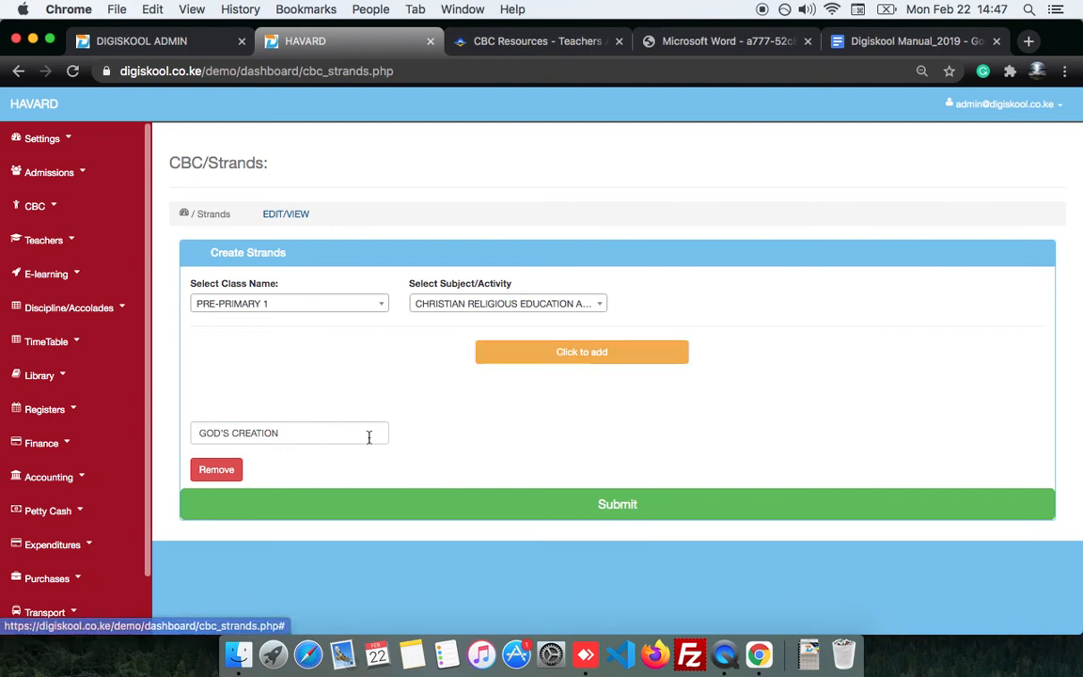
left_click(426, 519)
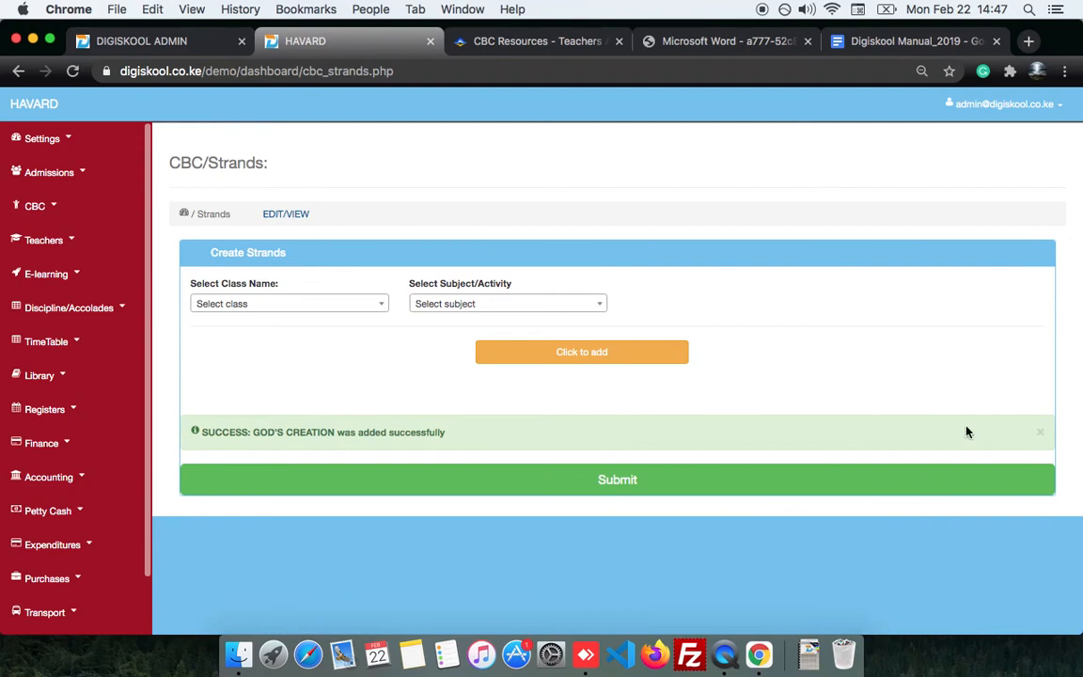
left_click(1041, 435)
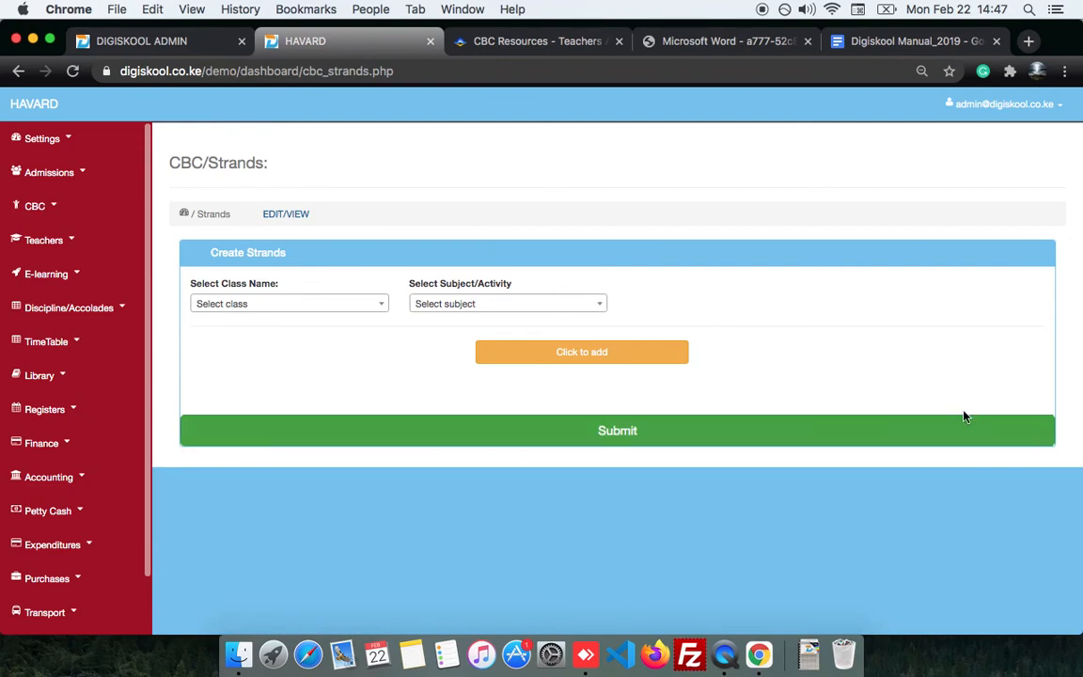
Open the list of existing strands and check the entry for GOD'S CREATION
left_click(25, 209)
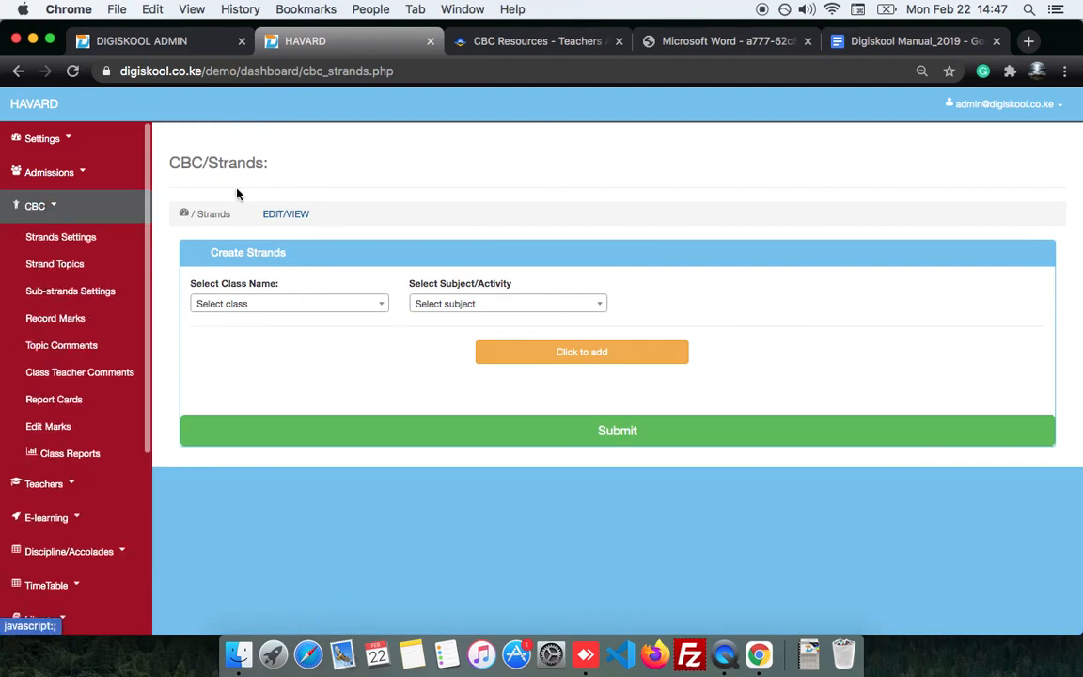
left_click(303, 217)
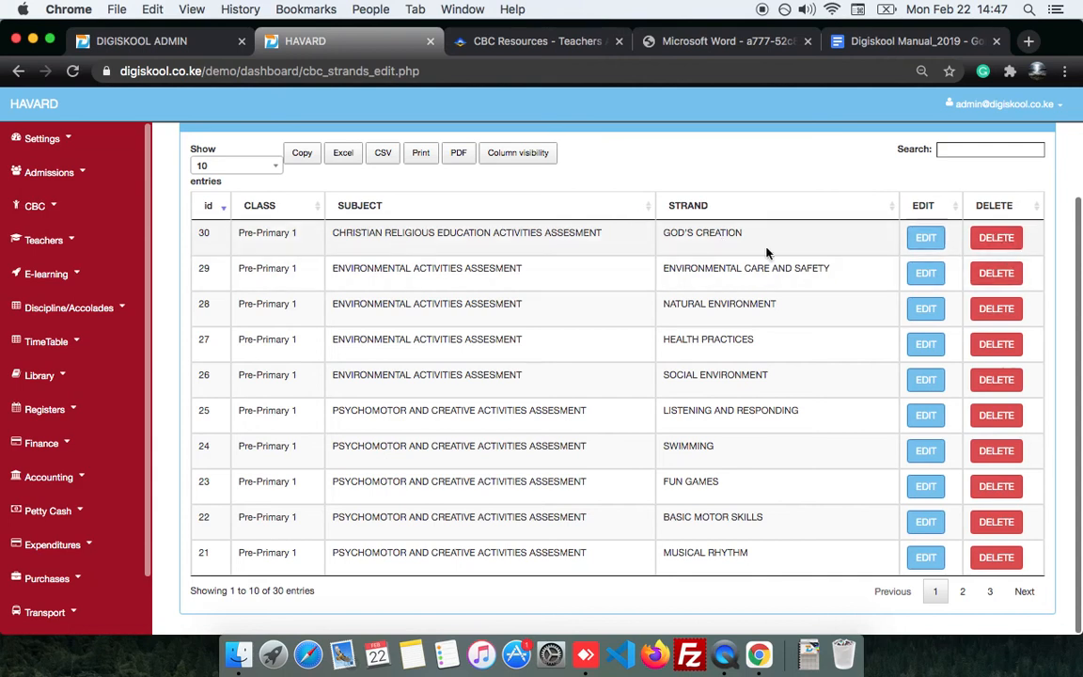
scroll(786, 285, "up", 3)
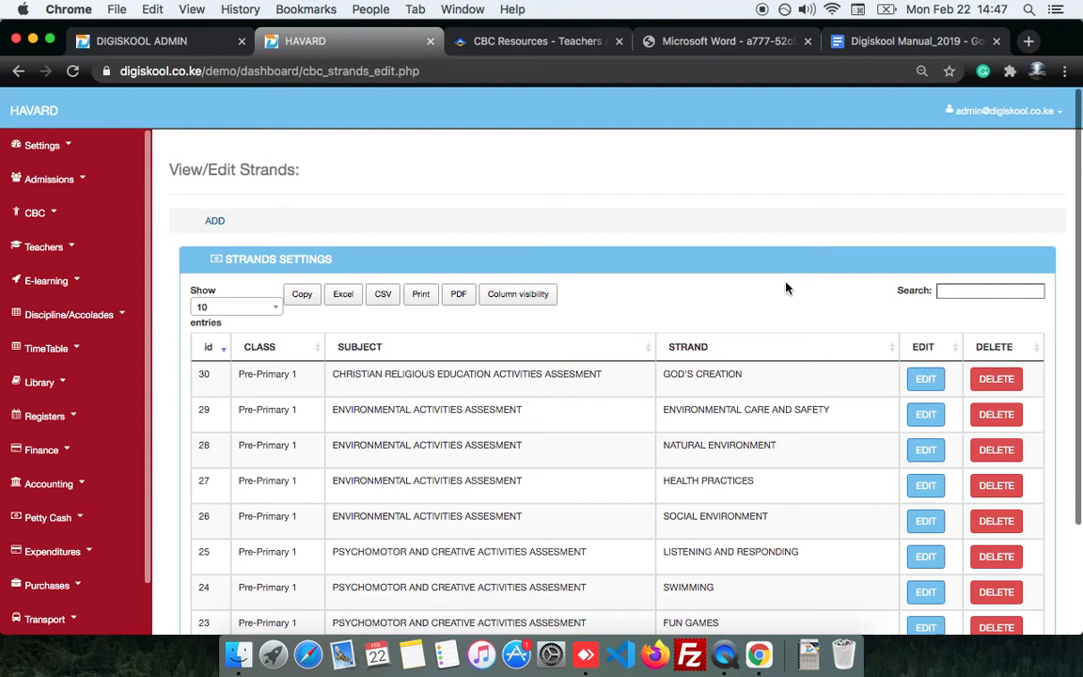
Open the strand topics form and select PRE-PRIMARY 1, Christian Religious Education Activities Assesment and the strand GOD'S CREATION
left_click(39, 213)
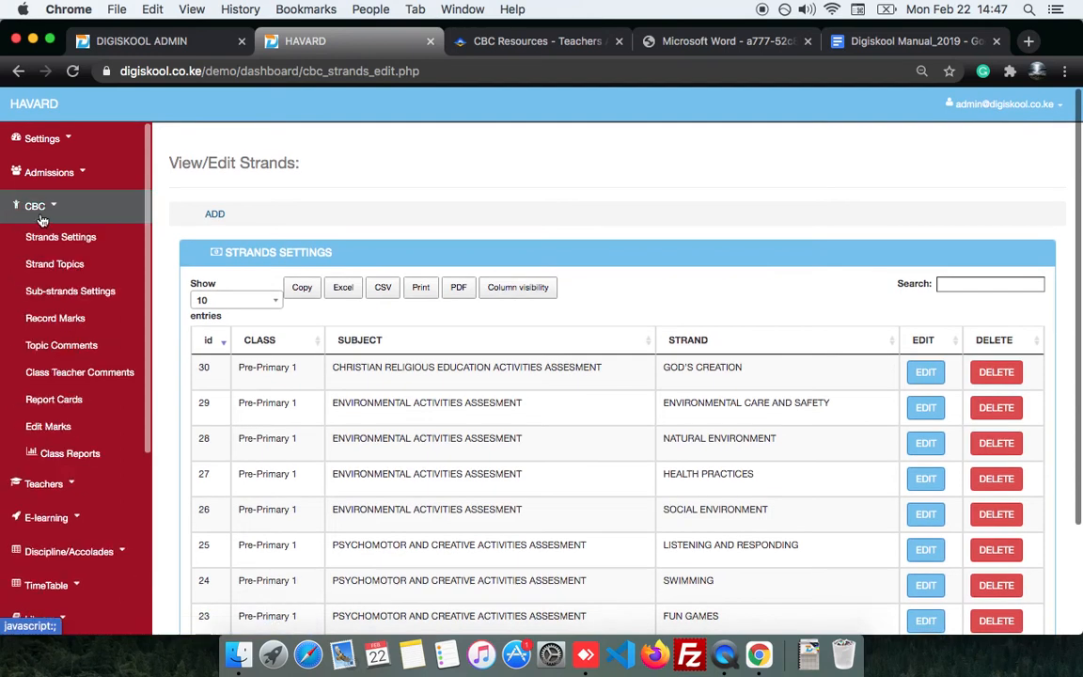
left_click(54, 267)
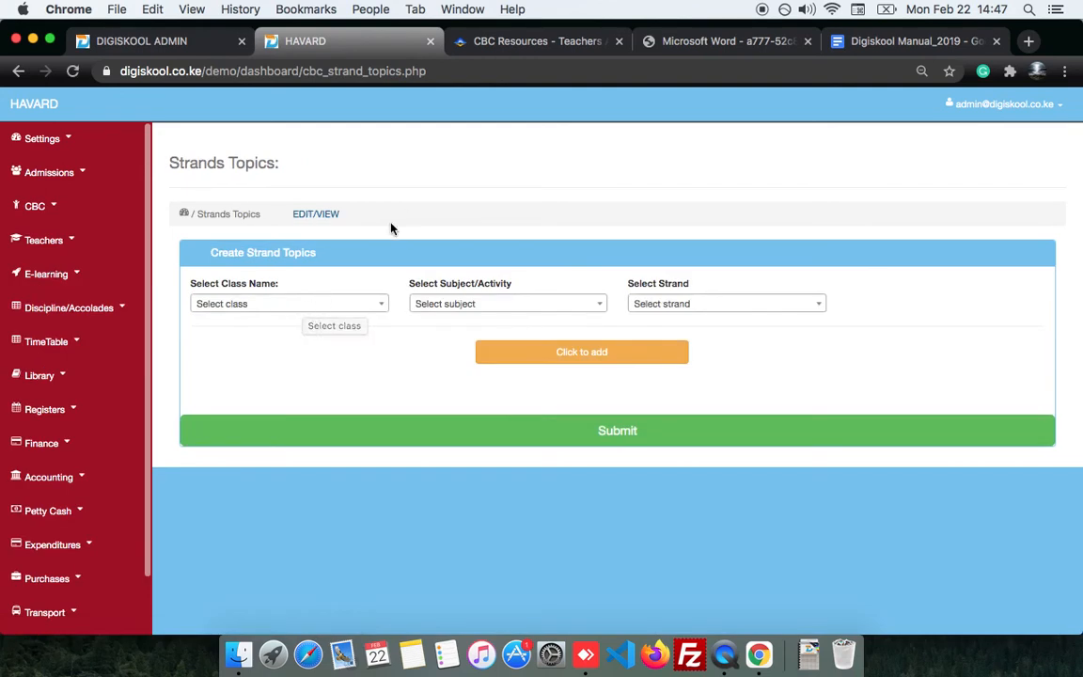
left_click(297, 304)
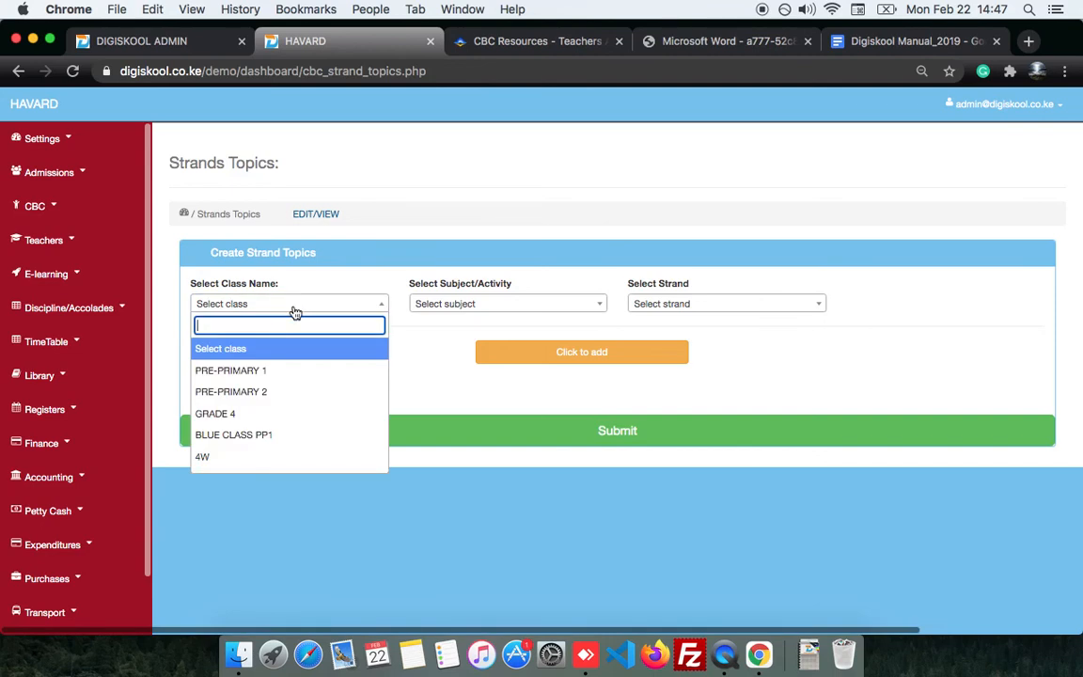
left_click(281, 373)
left_click(423, 307)
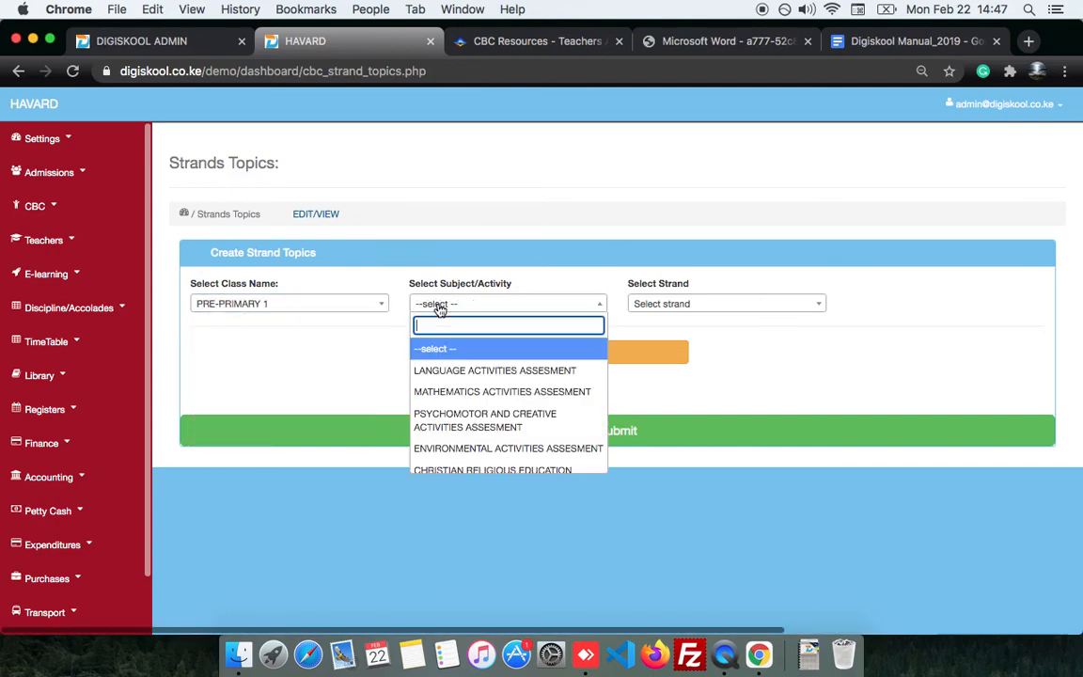
scroll(437, 419, "down", 1)
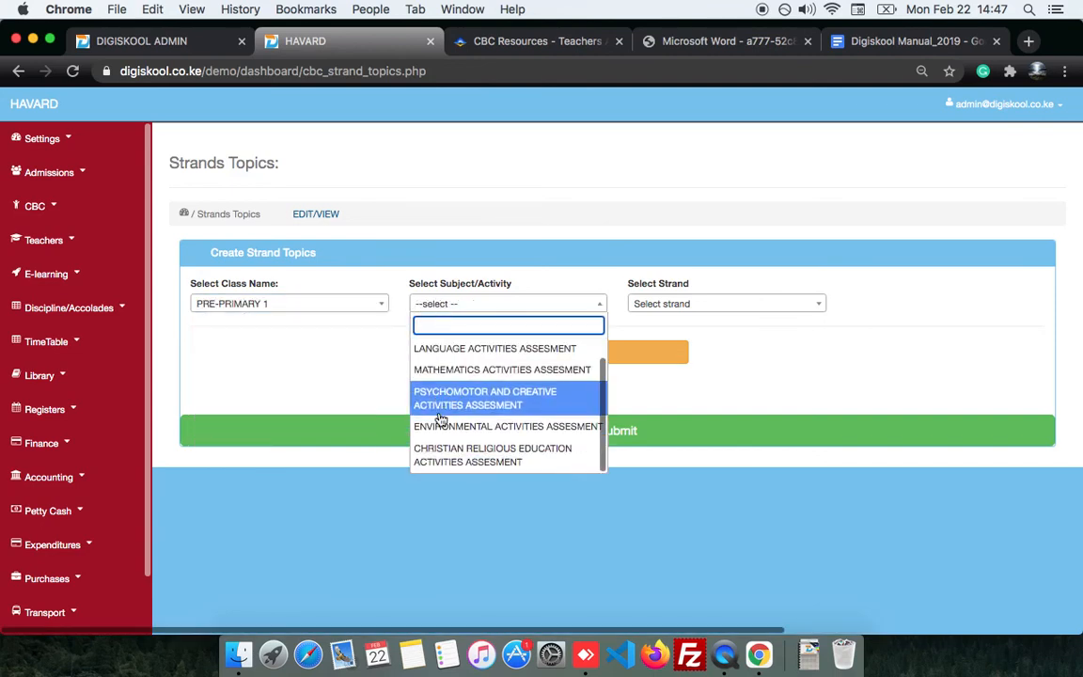
left_click(463, 461)
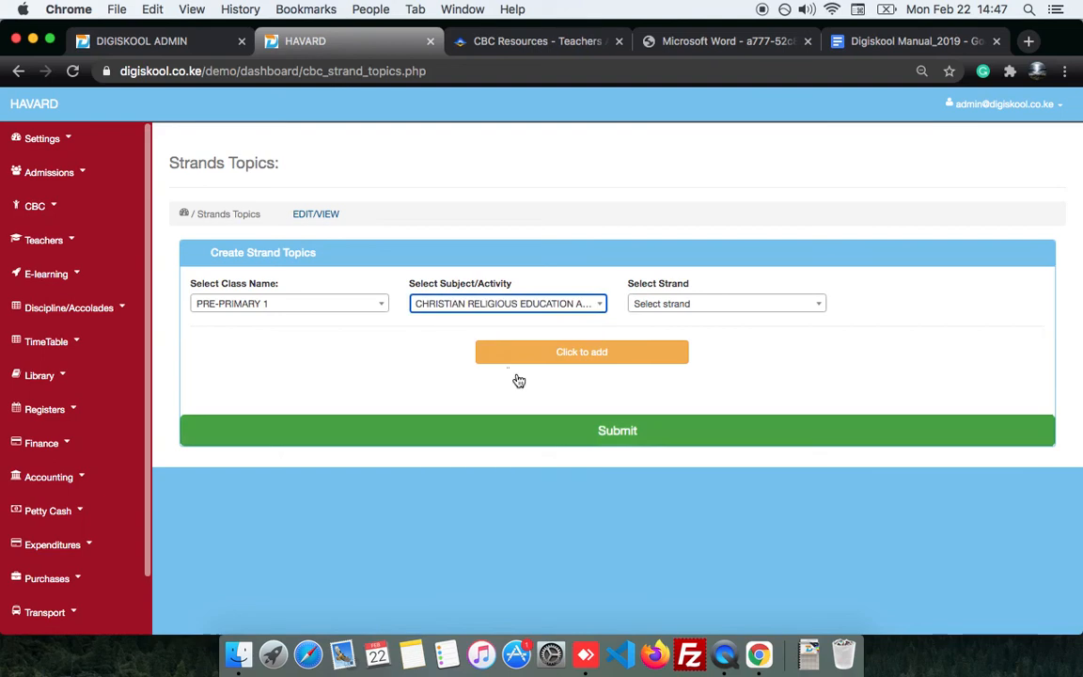
left_click(651, 306)
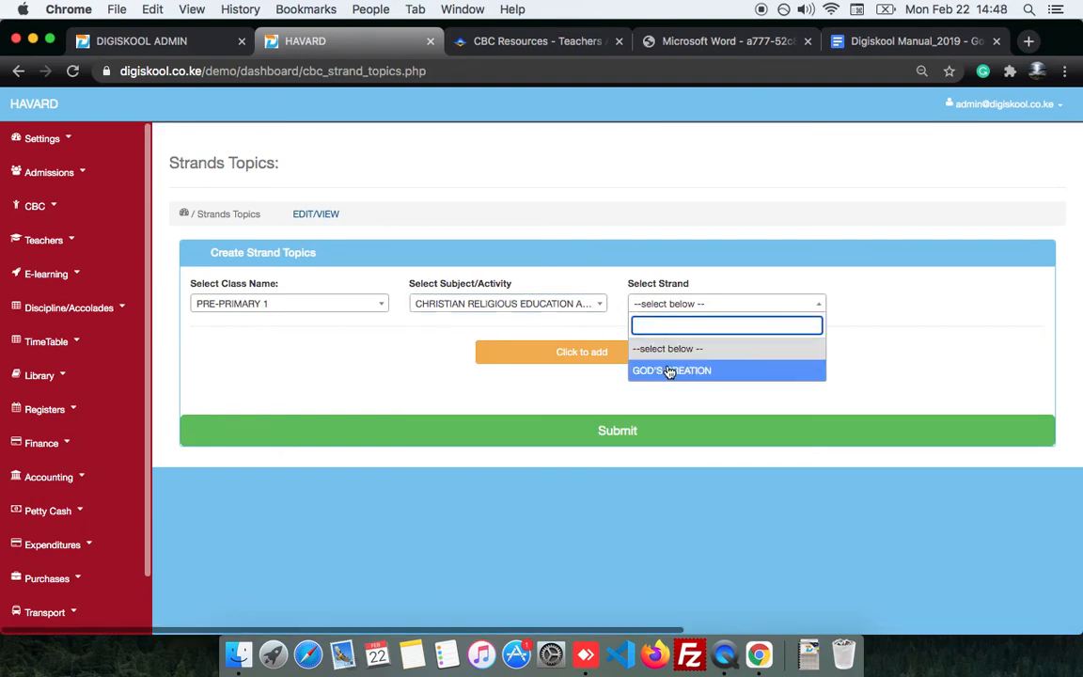
left_click(669, 370)
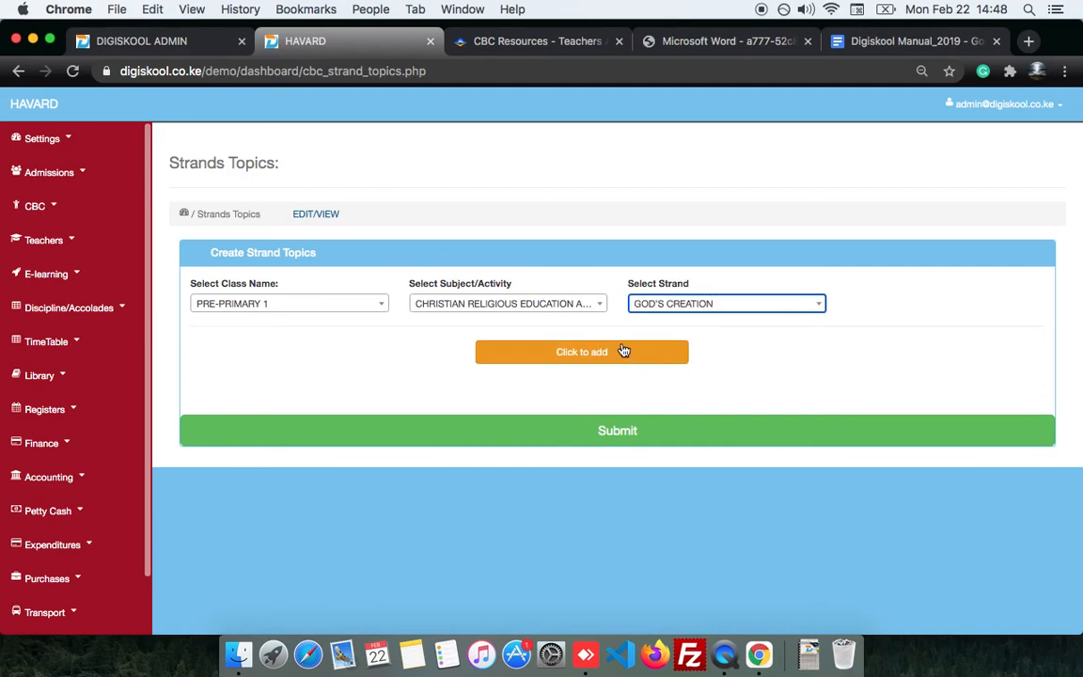
Add four empty strand topic fields for the strand GOD'S CREATION
left_click(622, 350)
left_click(623, 350)
left_click(622, 350)
left_click(622, 351)
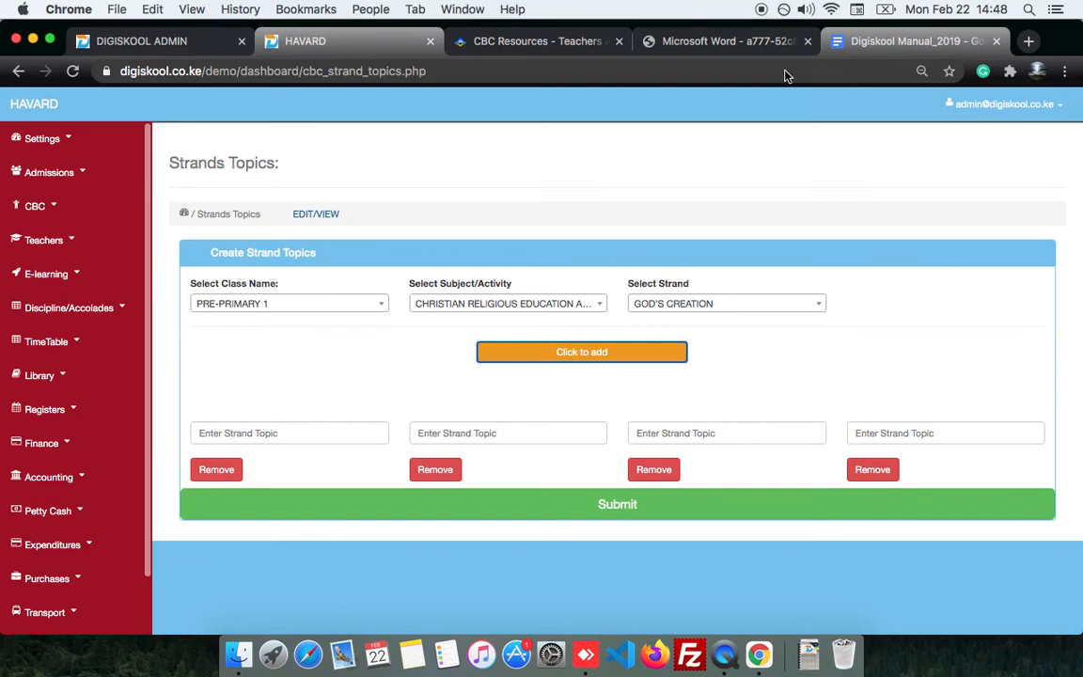
Copy the heading "Who is God?" from the report card PDF into the first strand topic field
left_click(737, 41)
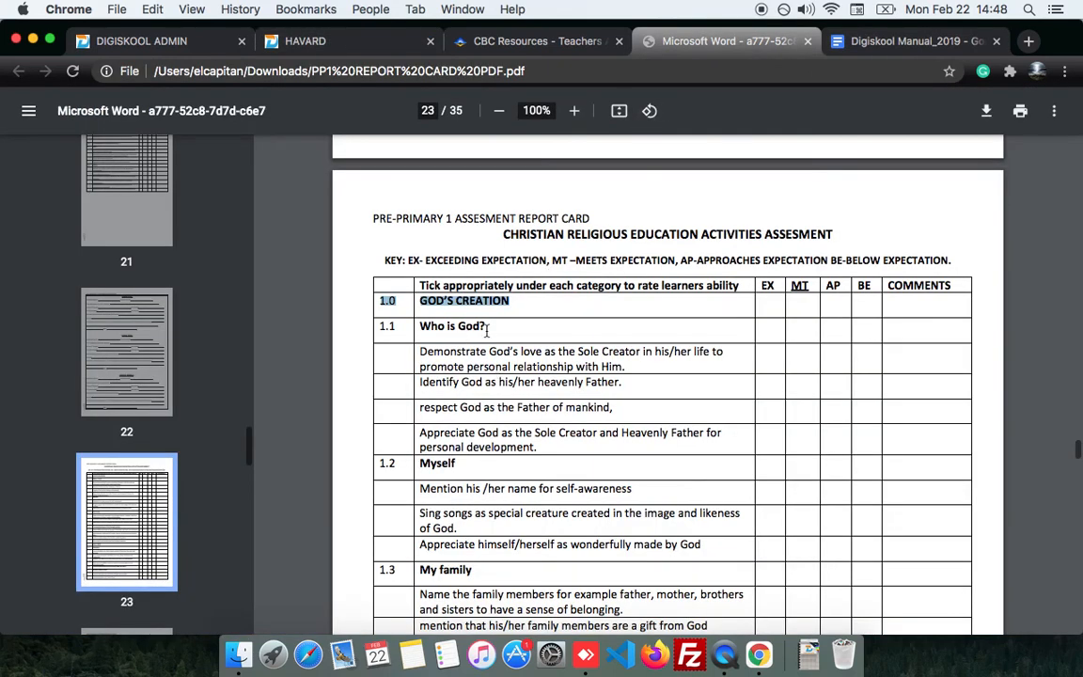
left_click_drag(493, 326, 420, 327)
key("super+c")
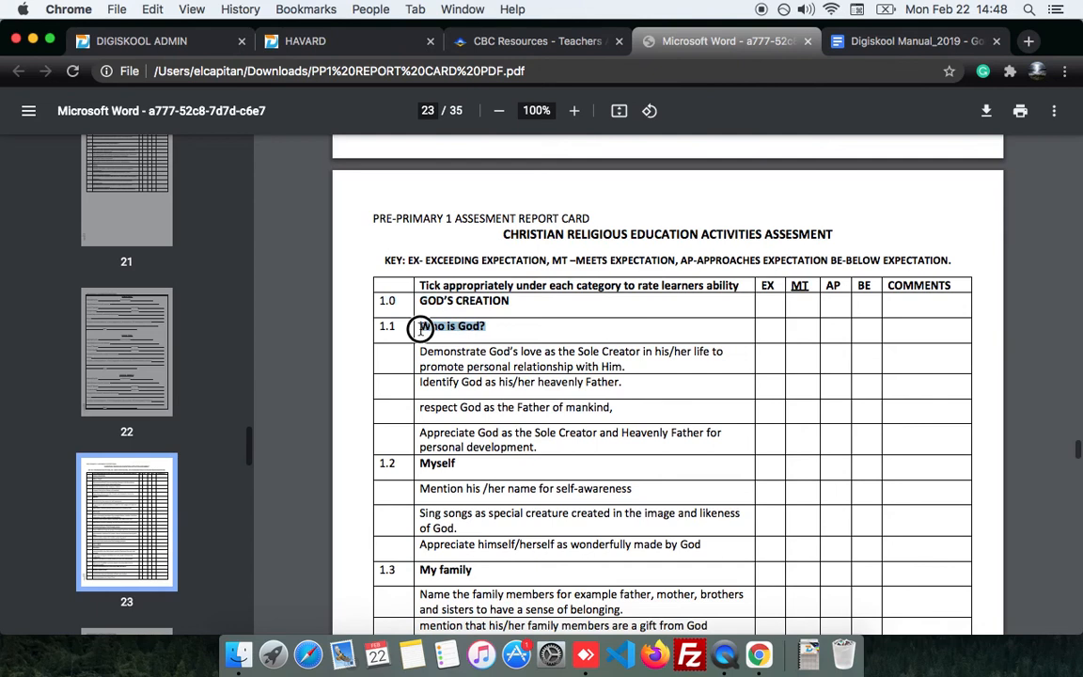
left_click(303, 41)
left_click(338, 438)
key("super+v")
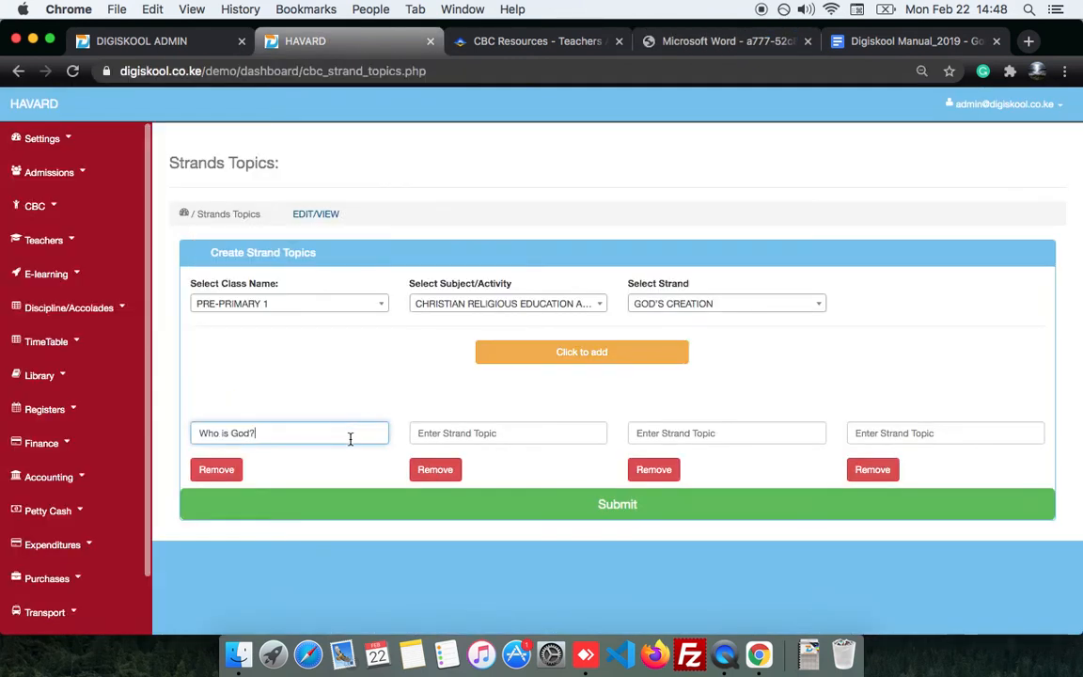
Check the report card PDF and enter "Myself" as the second strand topic
left_click(719, 41)
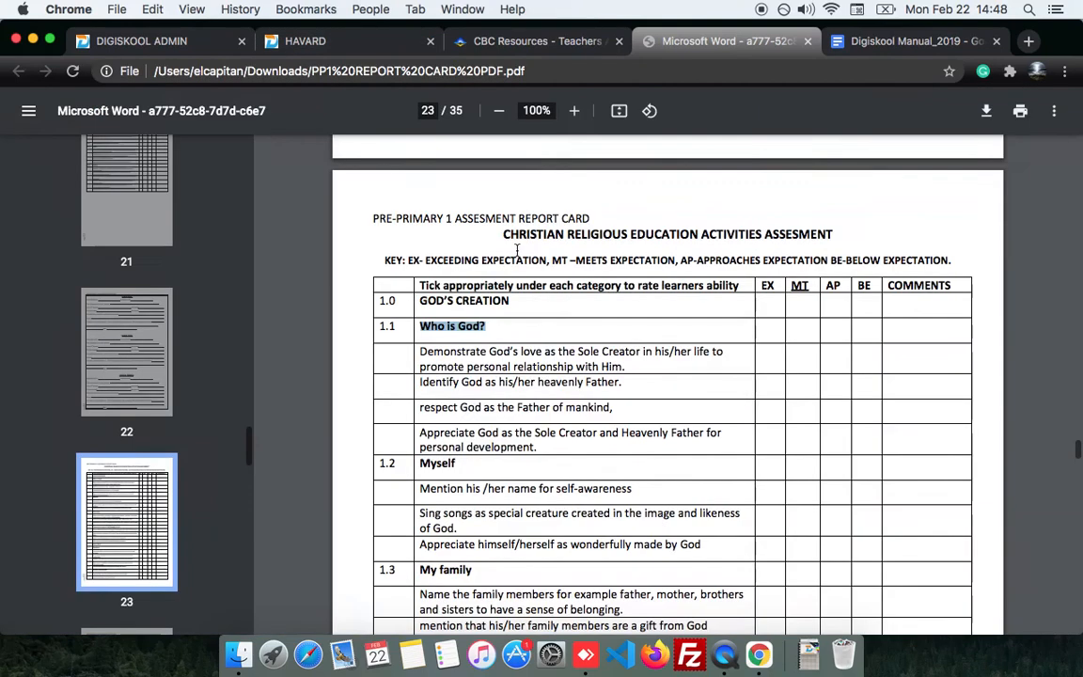
left_click(299, 39)
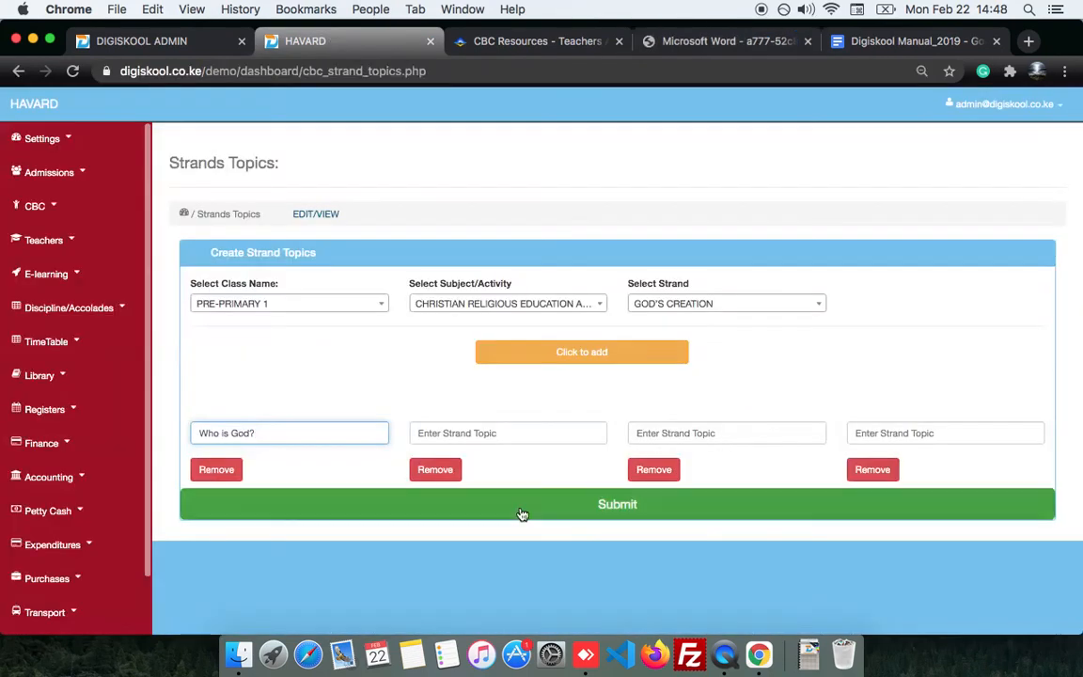
left_click(491, 436)
type("Myself")
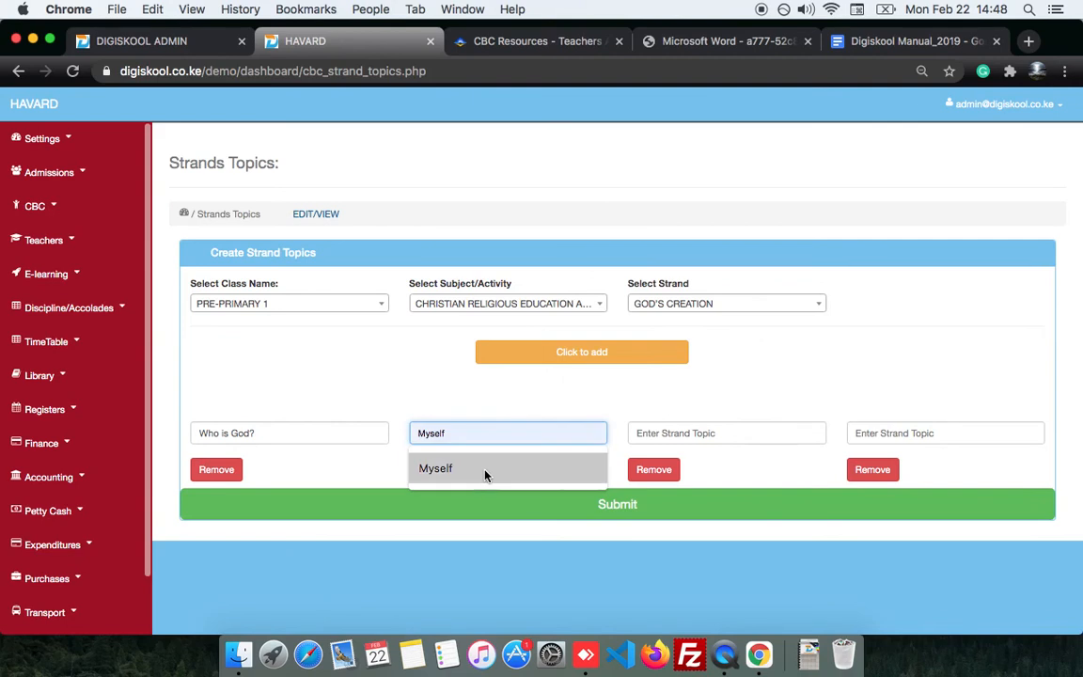
left_click(486, 470)
Enter "My Family" as the third strand topic and remove the empty fourth field
left_click(689, 431)
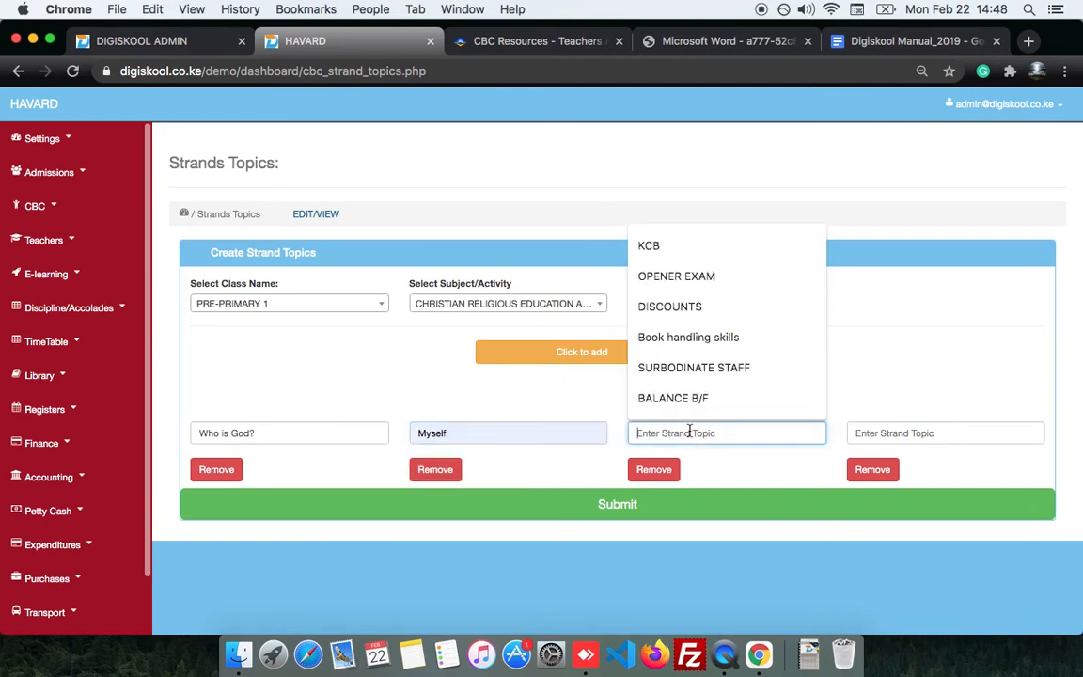
type("My FAmily")
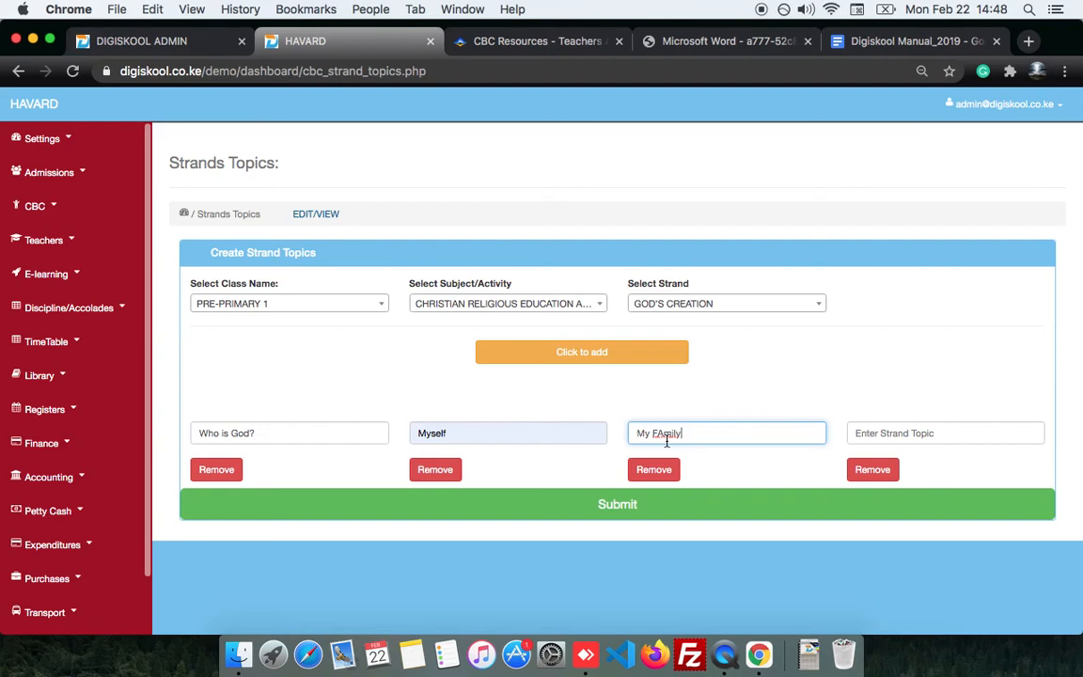
key("Left")
key("Left")
key("Left")
key("Left")
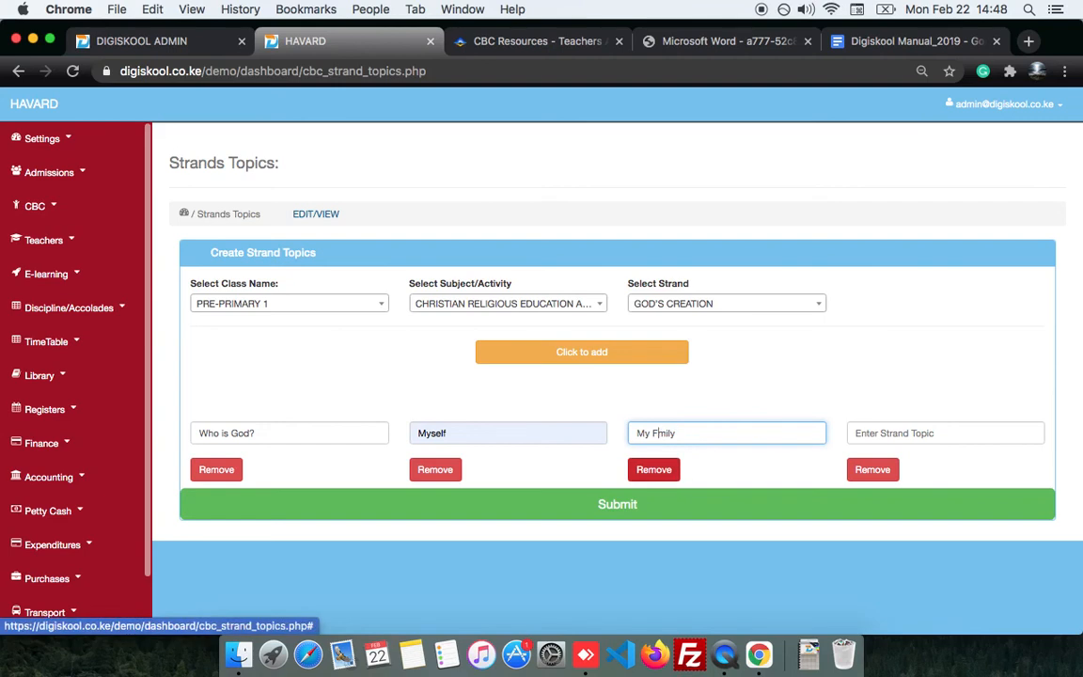
key("BackSpace")
type("a")
left_click(873, 475)
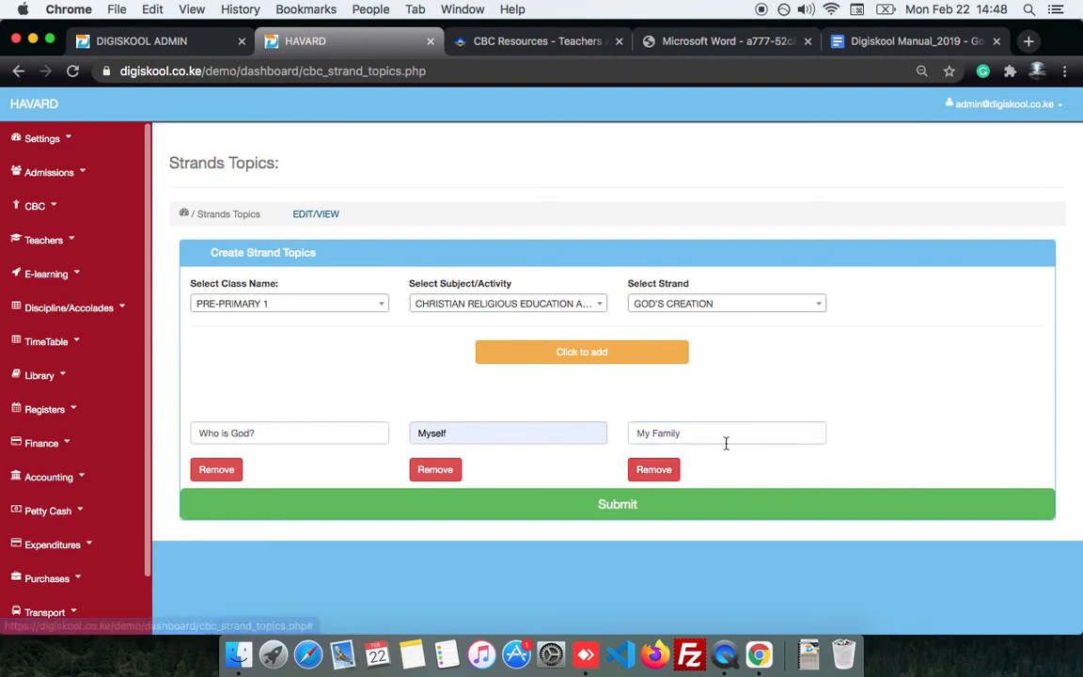
left_click(602, 354)
left_click(602, 355)
left_click(602, 355)
left_click(603, 355)
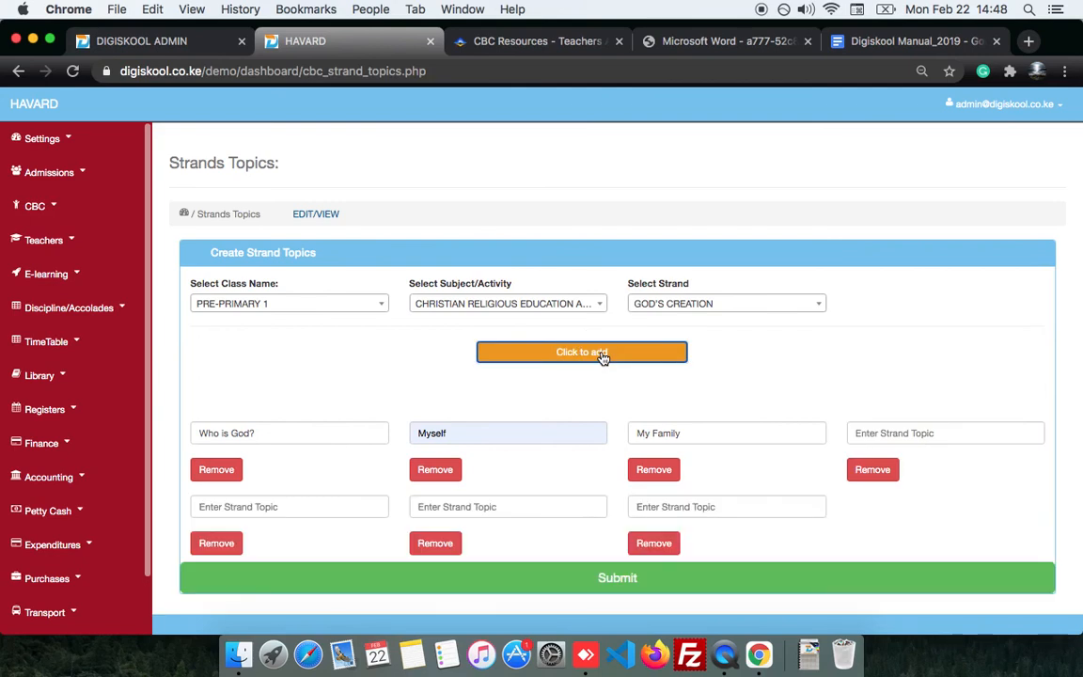
left_click(603, 355)
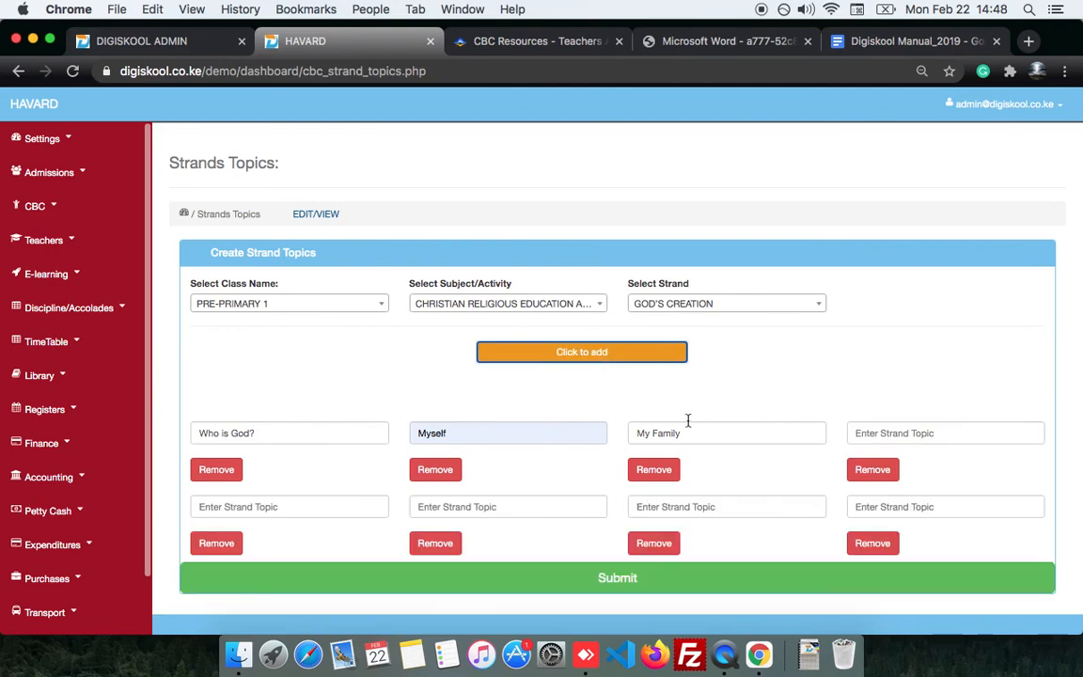
left_click(860, 473)
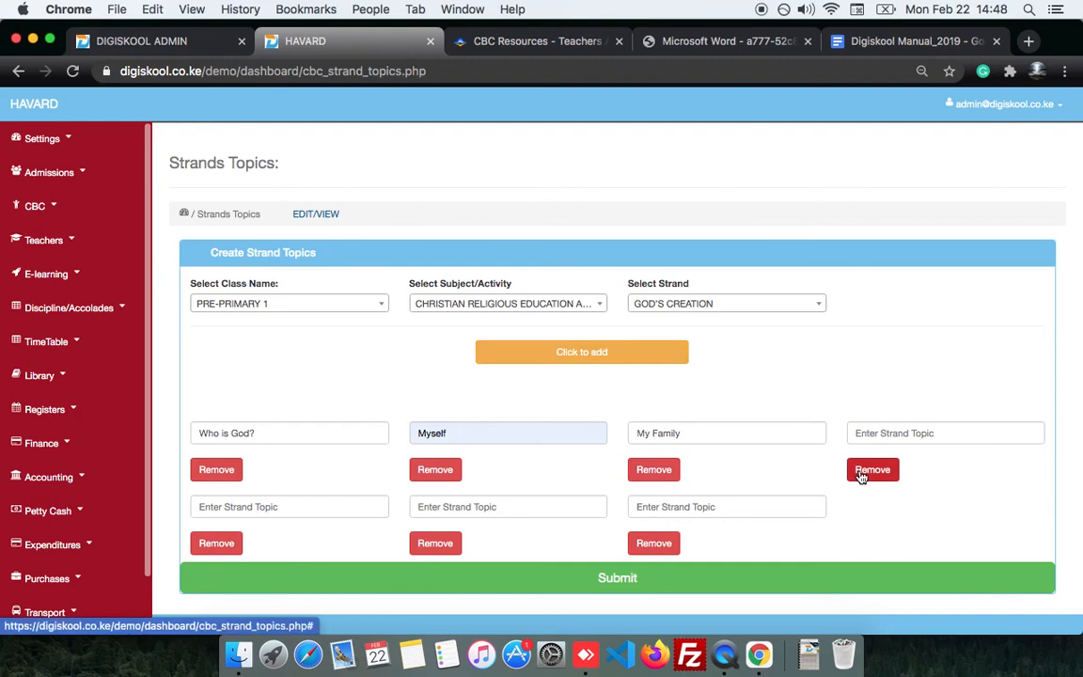
left_click(861, 475)
left_click(860, 477)
left_click(860, 476)
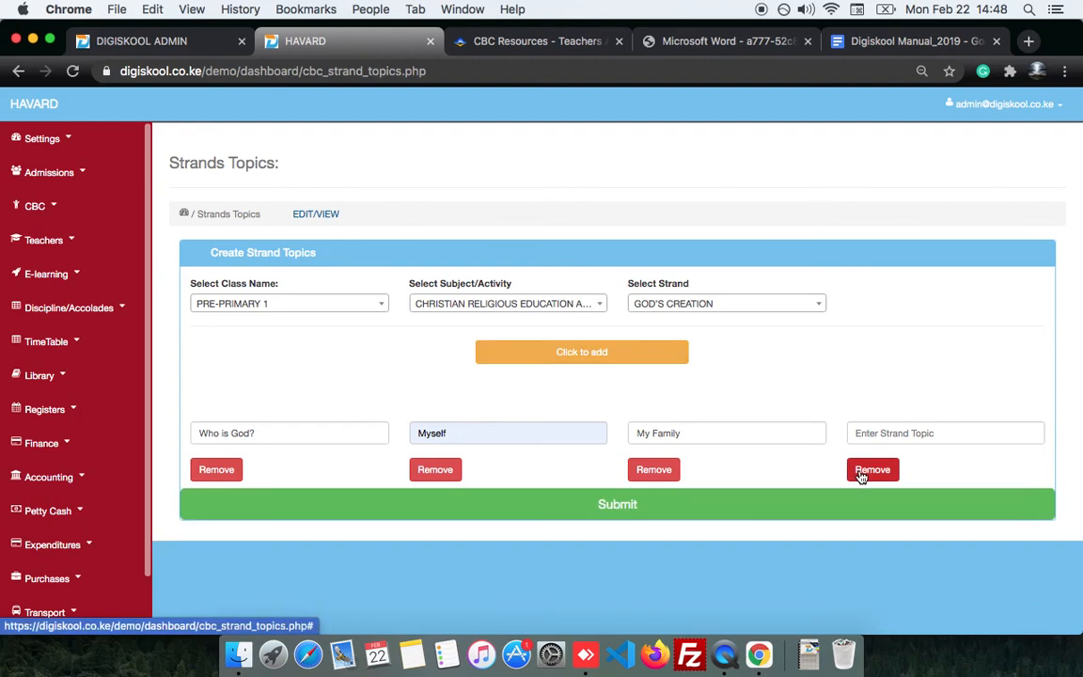
left_click(860, 473)
Submit the three strand topics, dismissing the notices, and review them in the list of existing strand topics
left_click(685, 513)
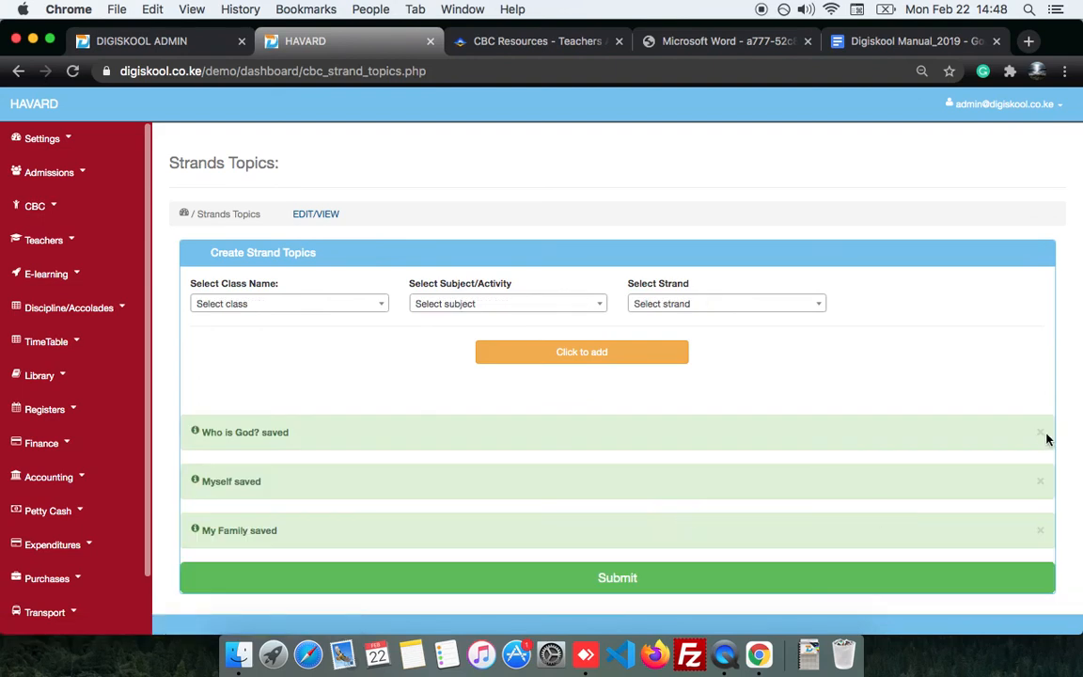
left_click(1040, 434)
left_click(1041, 435)
left_click(1040, 434)
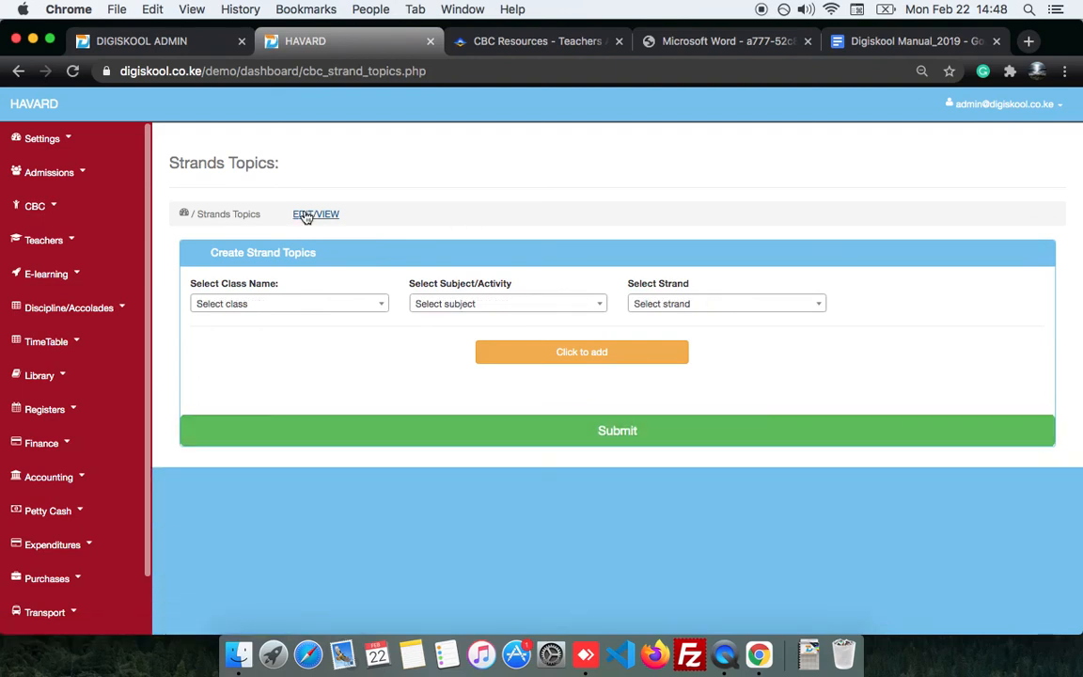
left_click(316, 214)
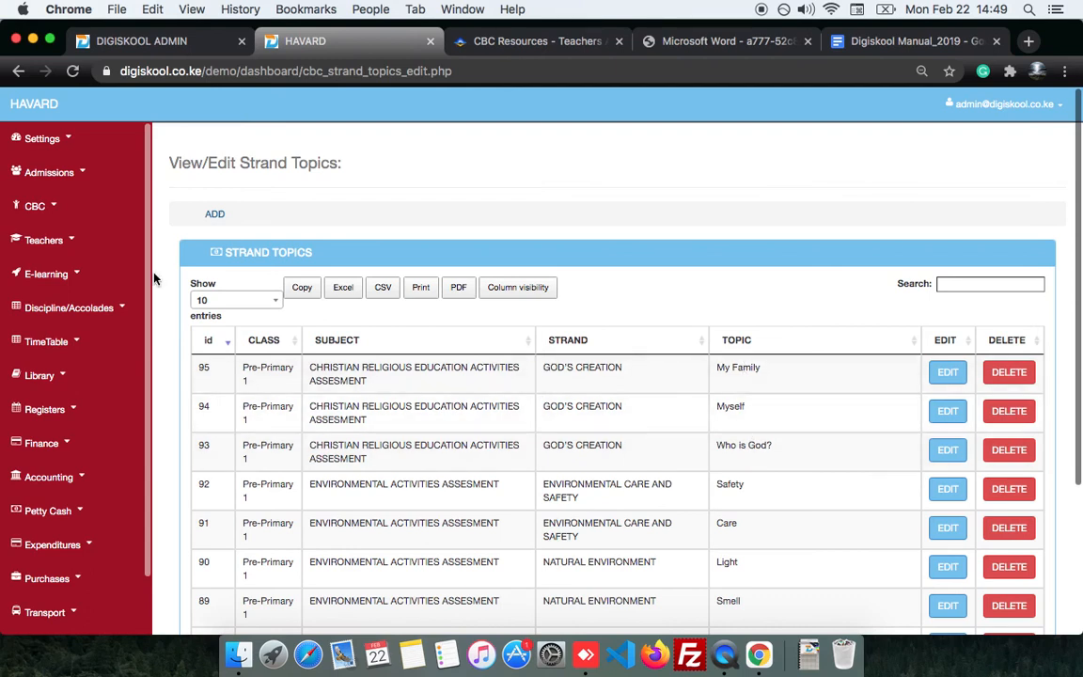
Open the sub-strands form and select PRE-PRIMARY 1, Christian Religious Education Activities Assesment, the strand GOD'S CREATION and the topic WHO IS GOD?
left_click(56, 205)
left_click(82, 301)
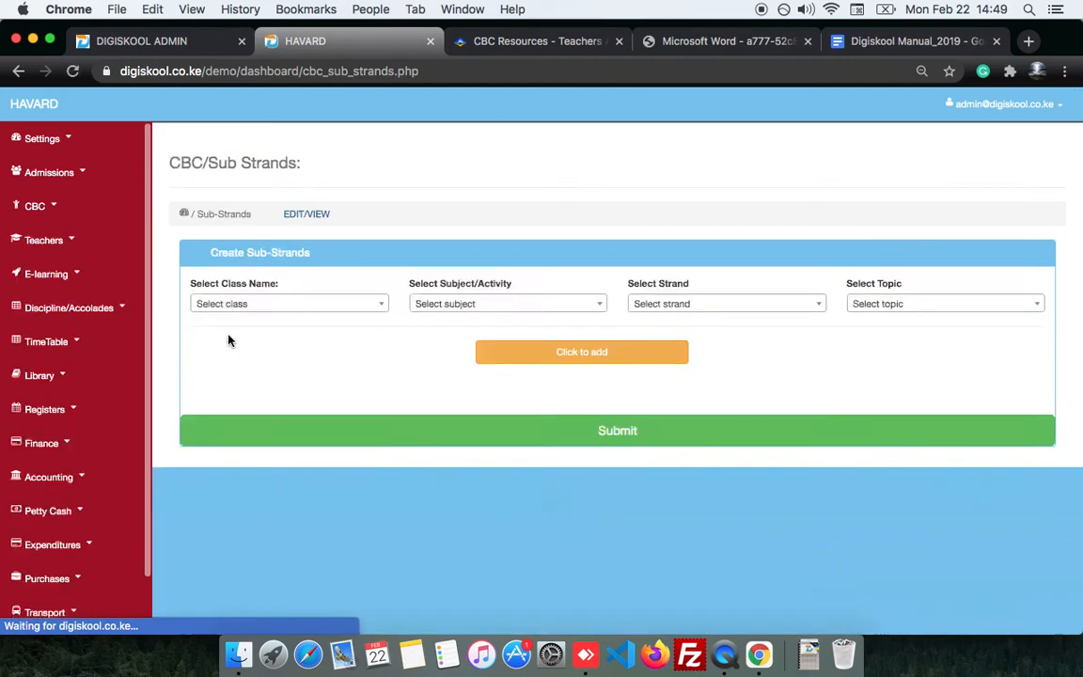
left_click(344, 311)
left_click(322, 367)
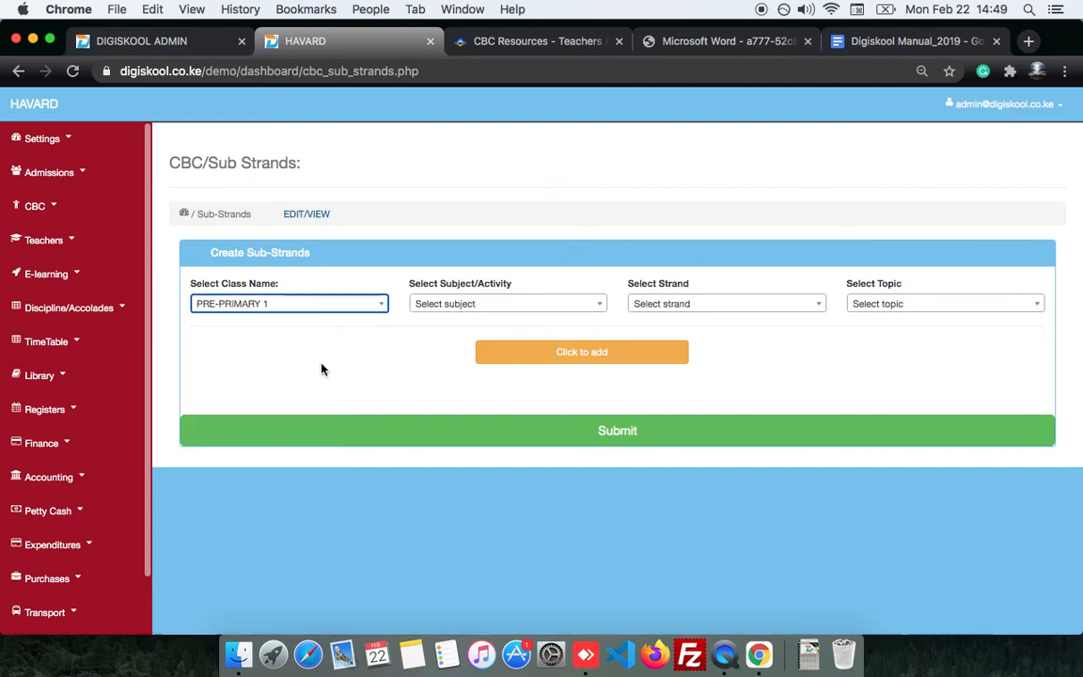
left_click(448, 305)
scroll(459, 422, "down", 1)
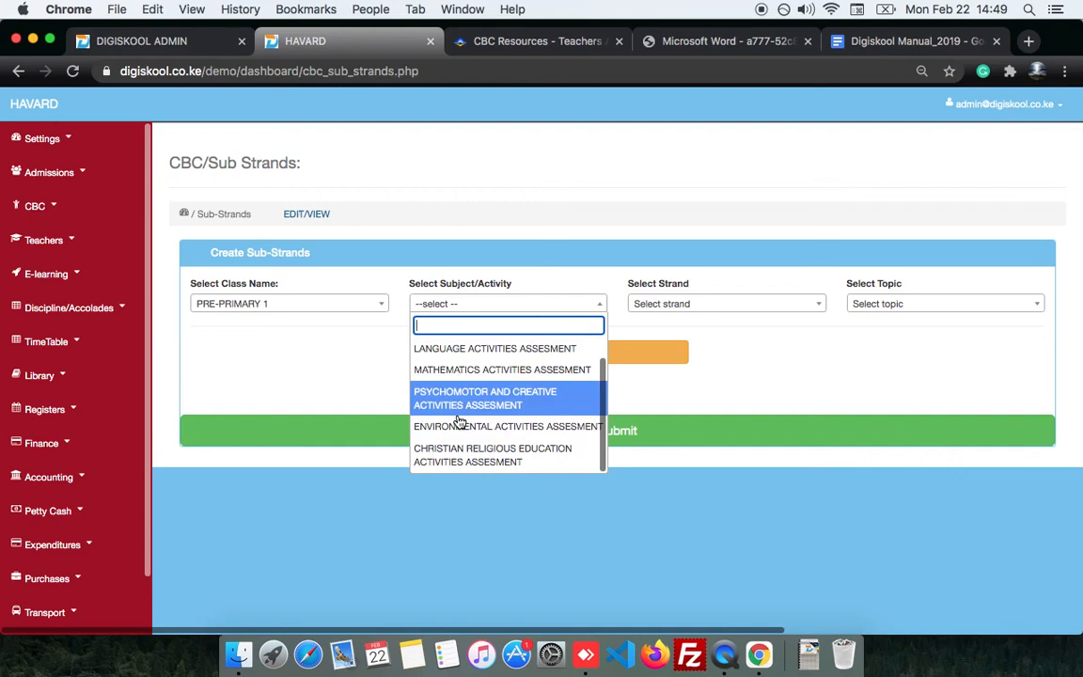
left_click(460, 455)
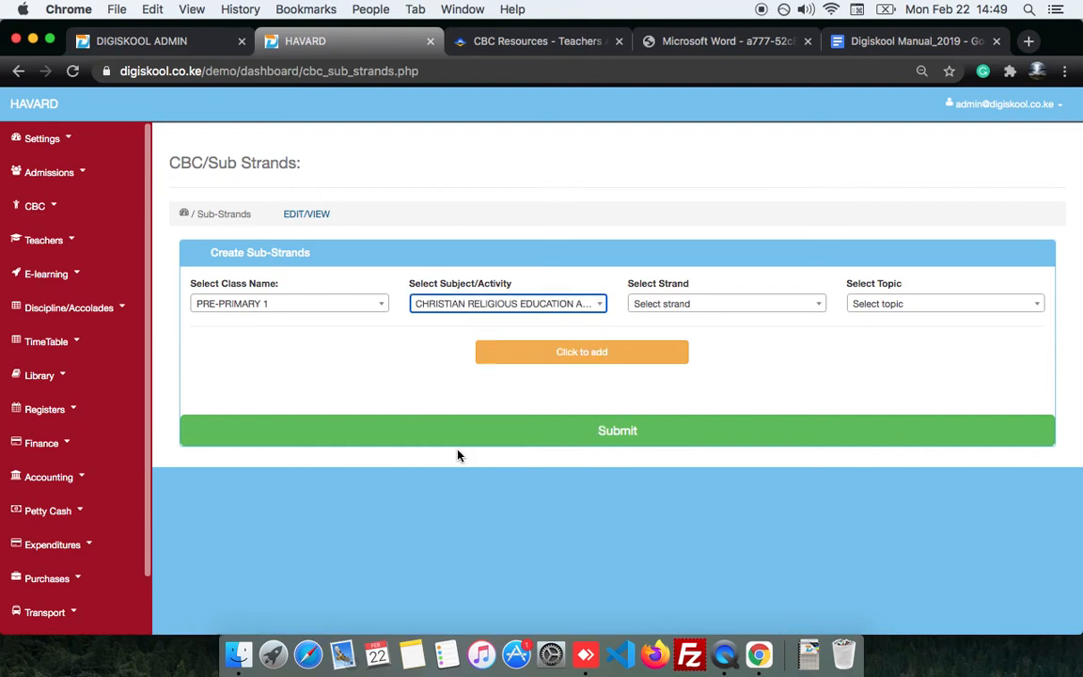
left_click(682, 305)
left_click(677, 369)
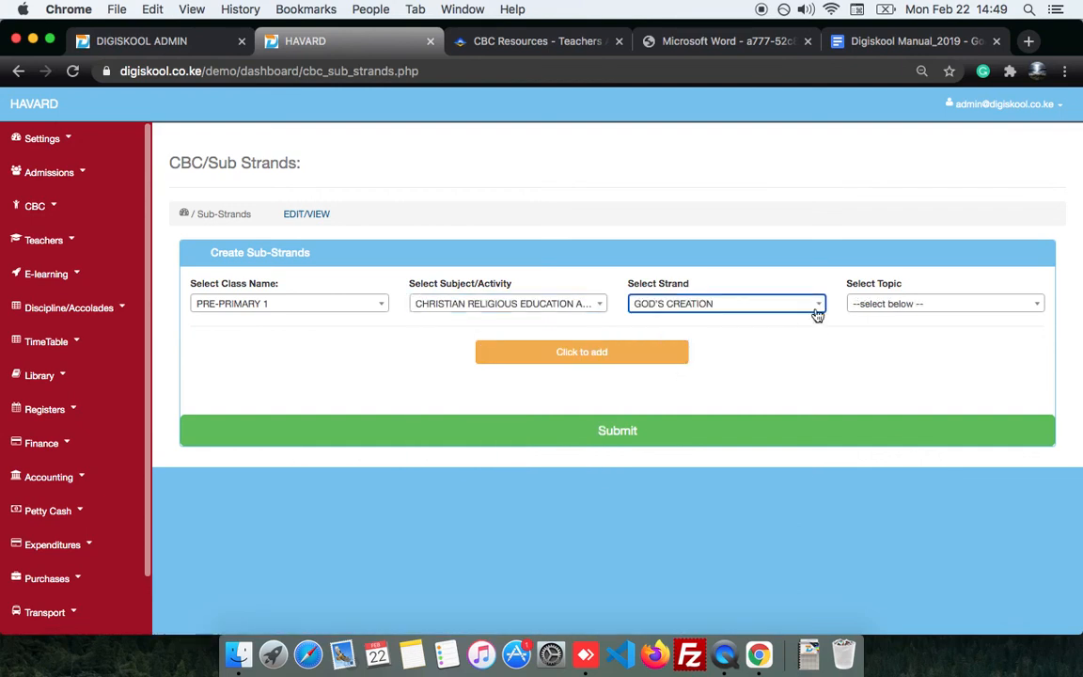
left_click(885, 310)
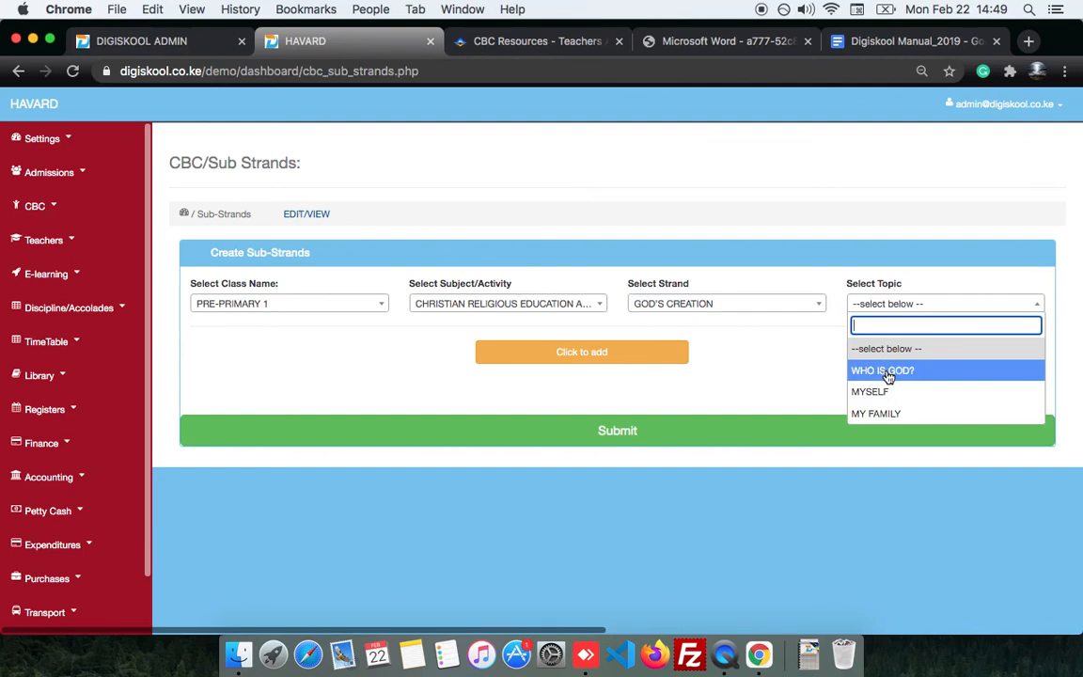
left_click(889, 372)
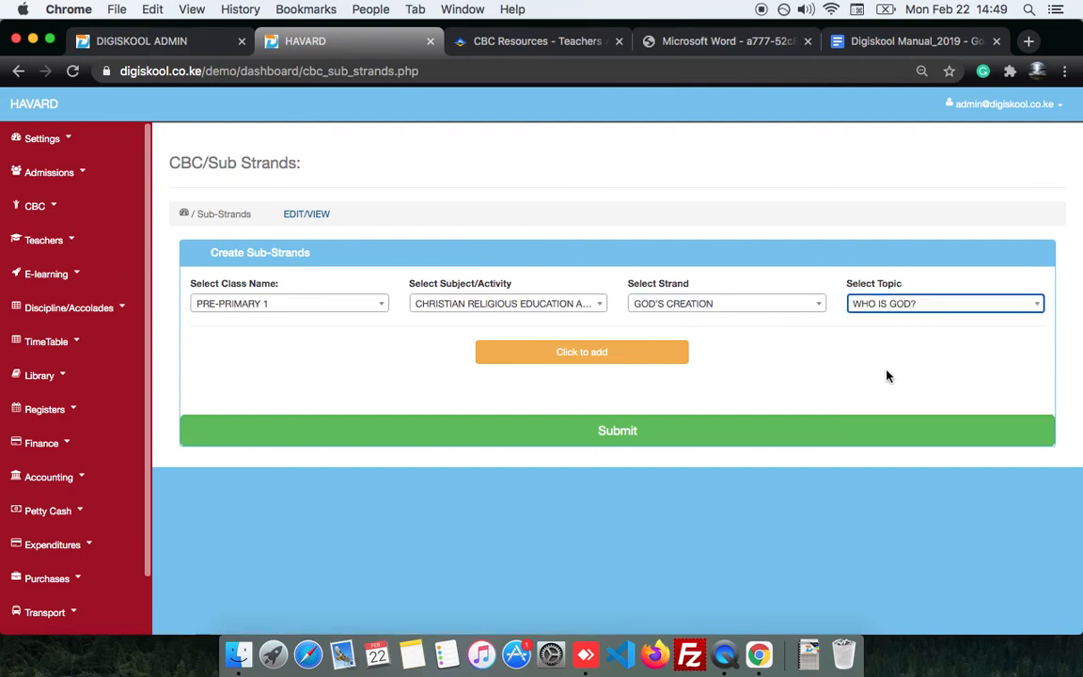
Add four sub-strand fields and copy the "Demonstrate God's love as the Sole Creator" statement from the report card PDF into the first
left_click(580, 354)
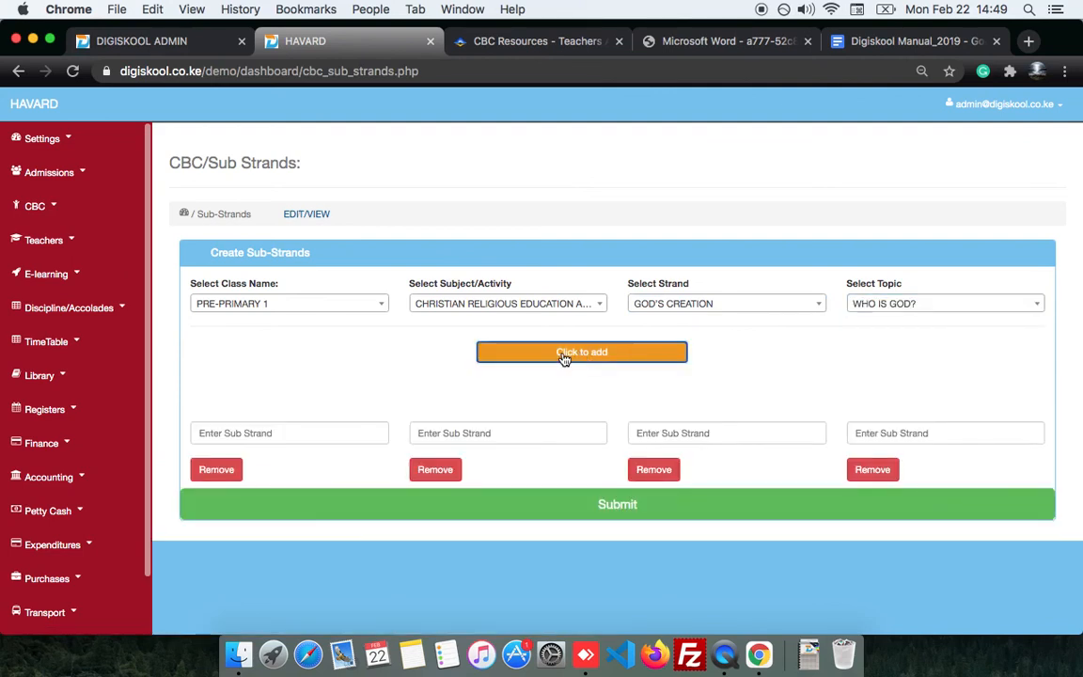
left_click(716, 41)
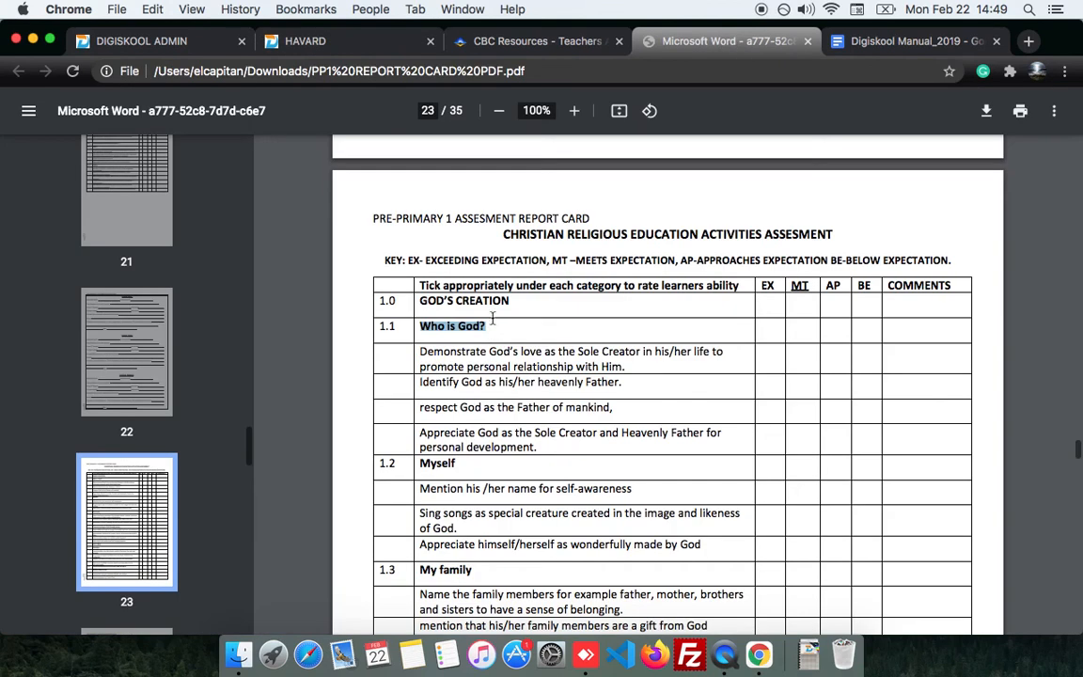
left_click_drag(626, 366, 419, 354)
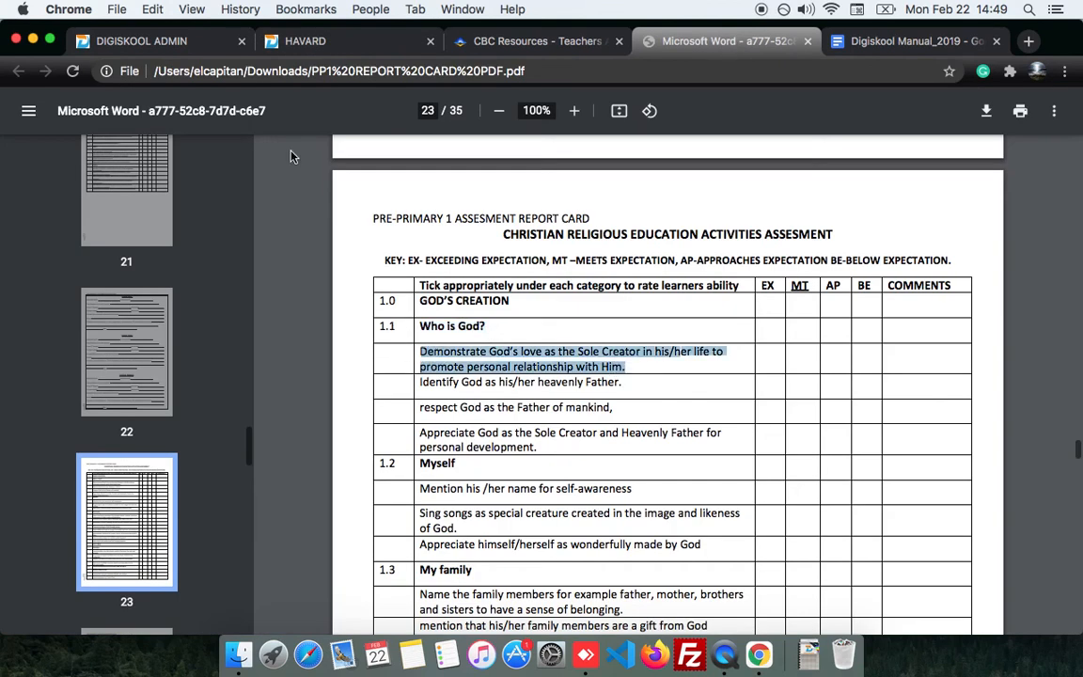
left_click(280, 43)
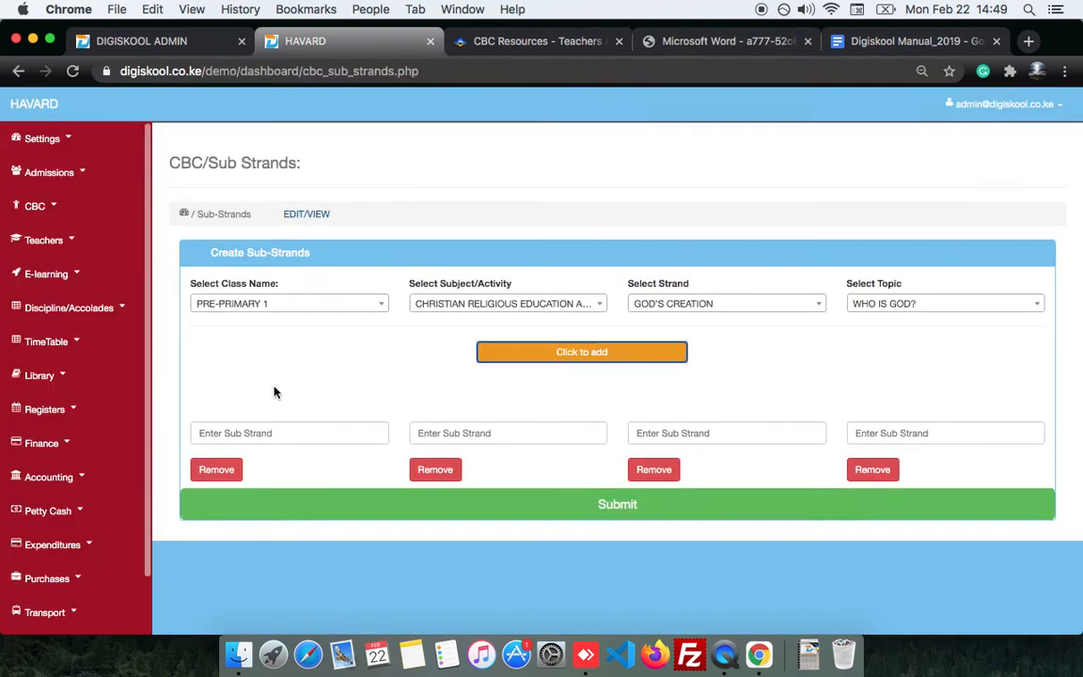
left_click(275, 428)
key("super+v")
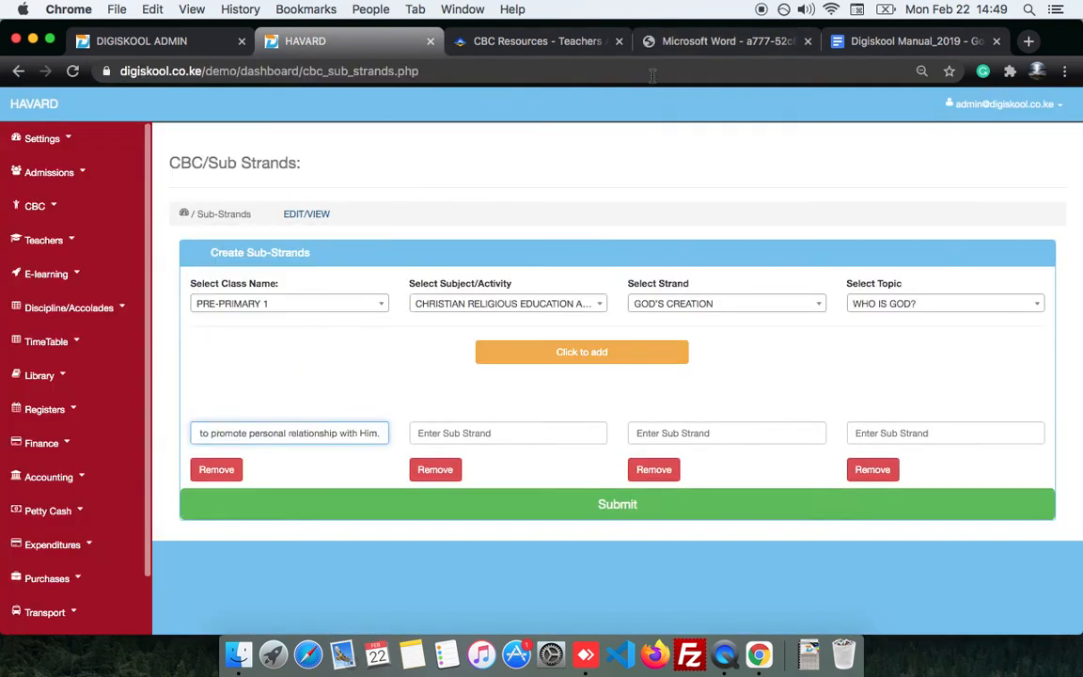
Close the Digiskool Manual_2019 document and return to the report card PDF
left_click(893, 43)
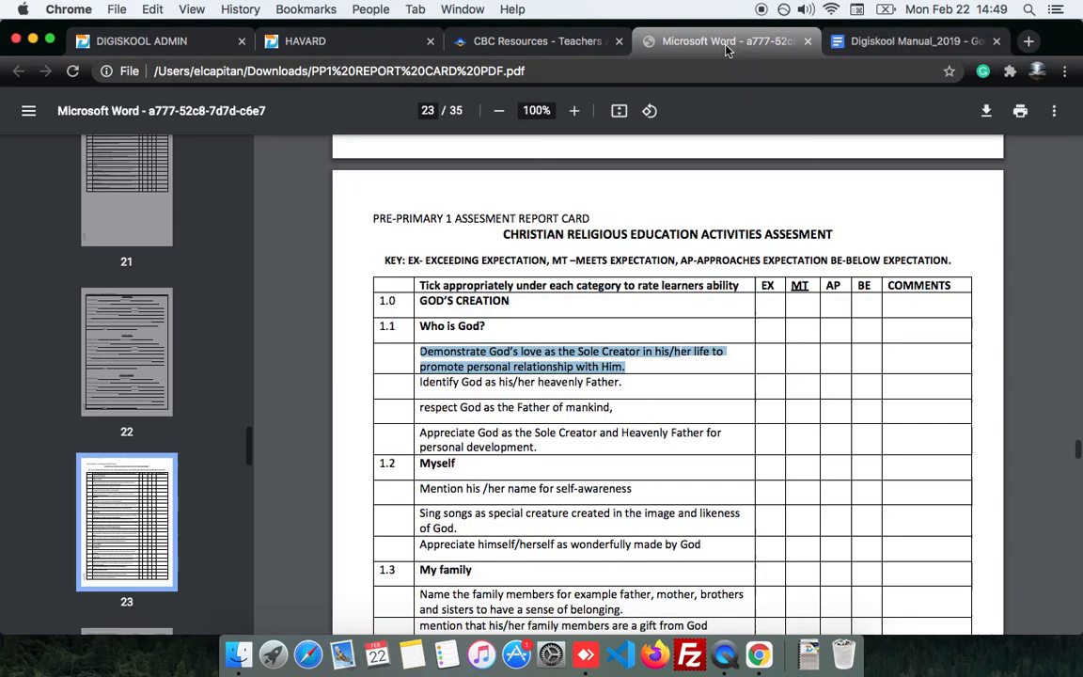
left_click(656, 42)
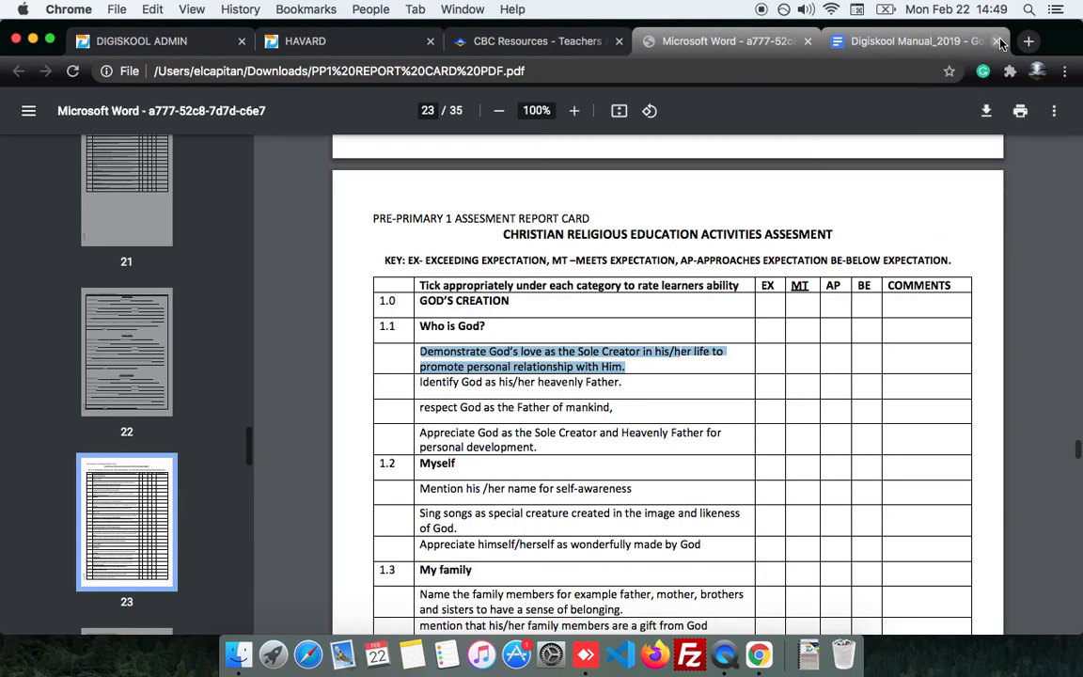
left_click(999, 42)
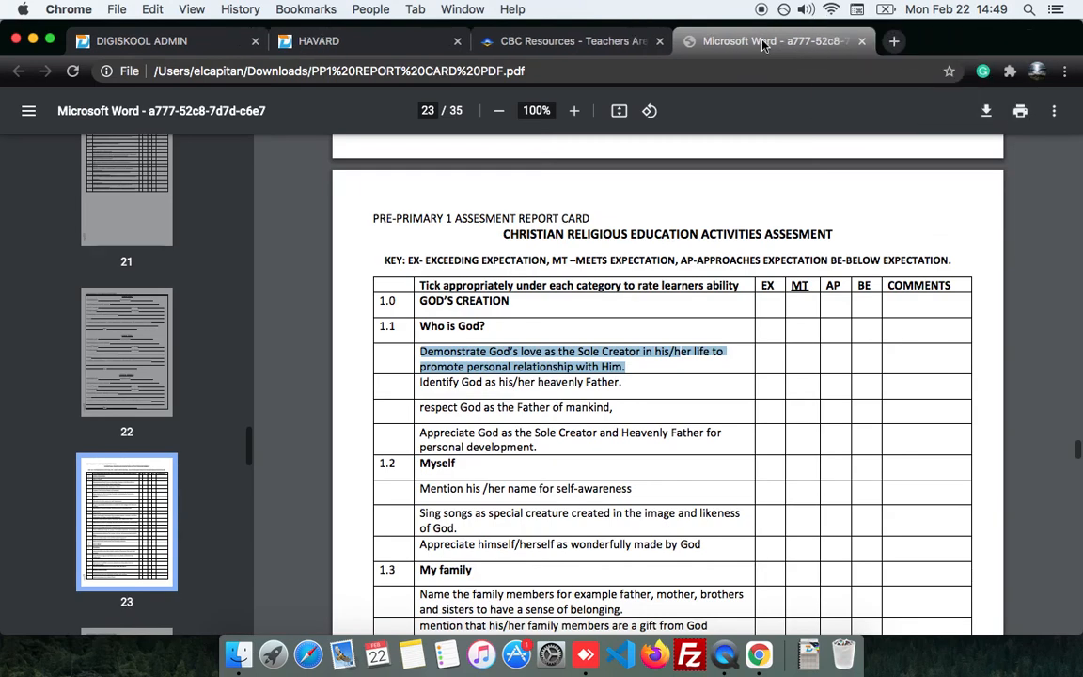
Copy "Identify God as his/her heavenly Father." from the report card PDF into the second sub-strand field
triple_click(528, 382)
key("super+c")
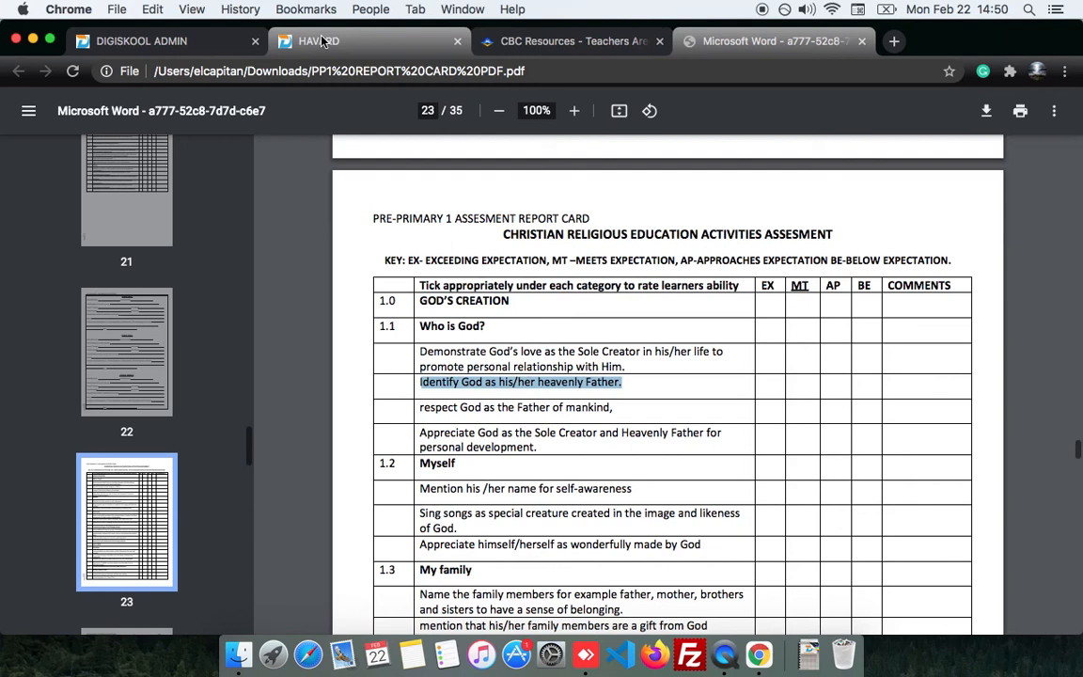
left_click(291, 41)
left_click(464, 435)
key("super+v")
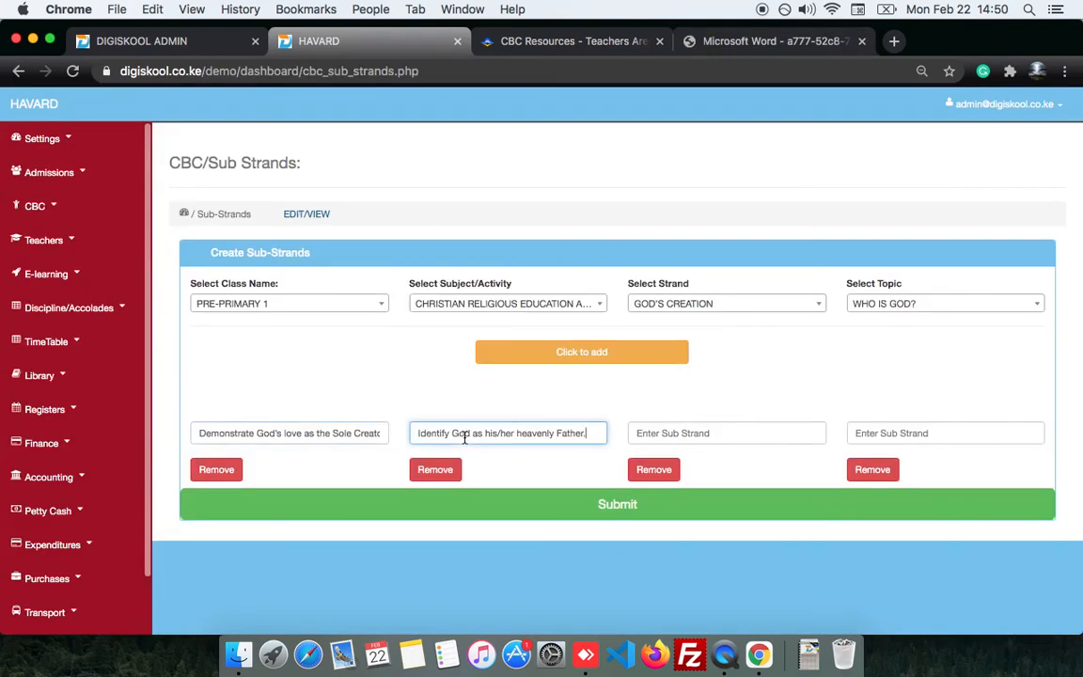
Copy "respect God as the Father of mankind," from the report card PDF into the third sub-strand field
left_click(776, 40)
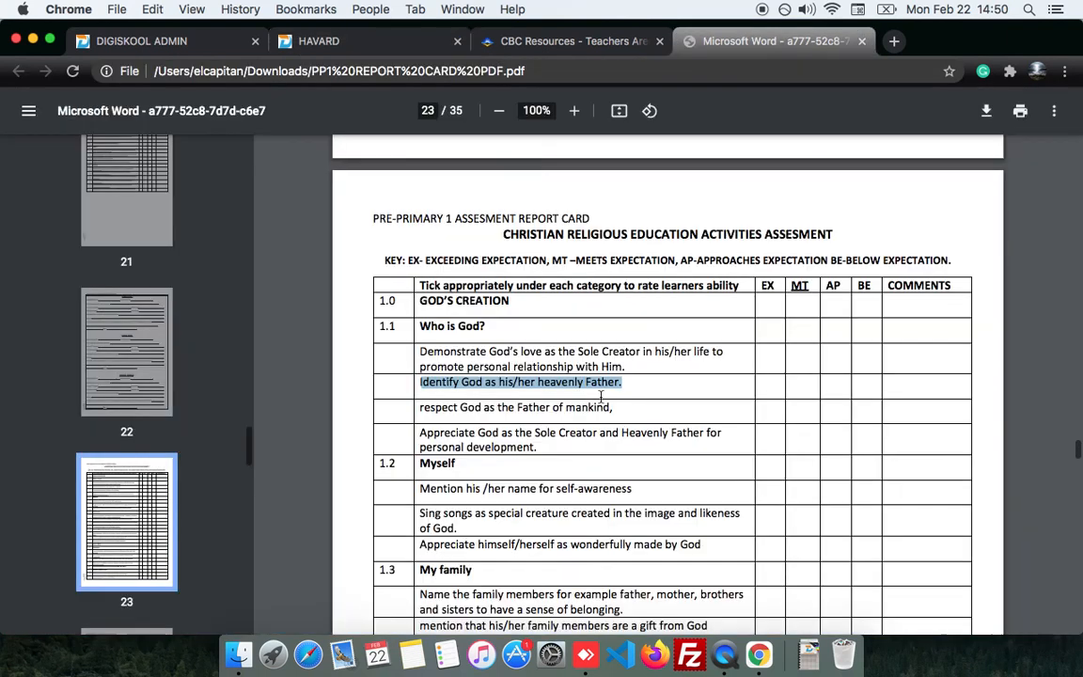
triple_click(569, 410)
key("super+c")
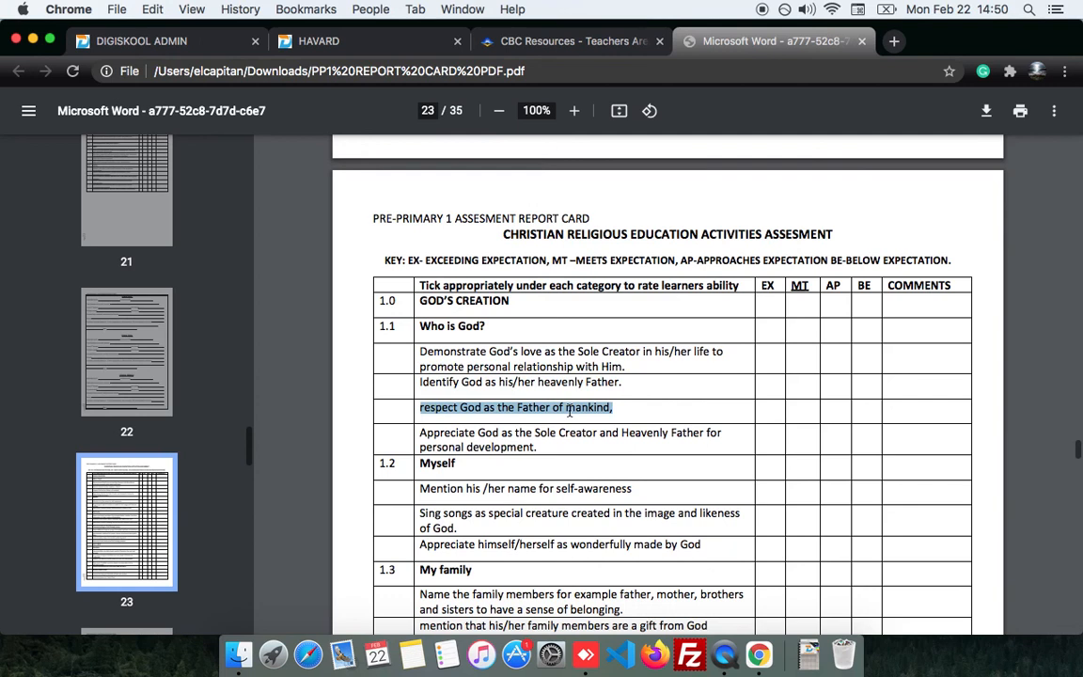
left_click(292, 41)
left_click(698, 433)
key("super+v")
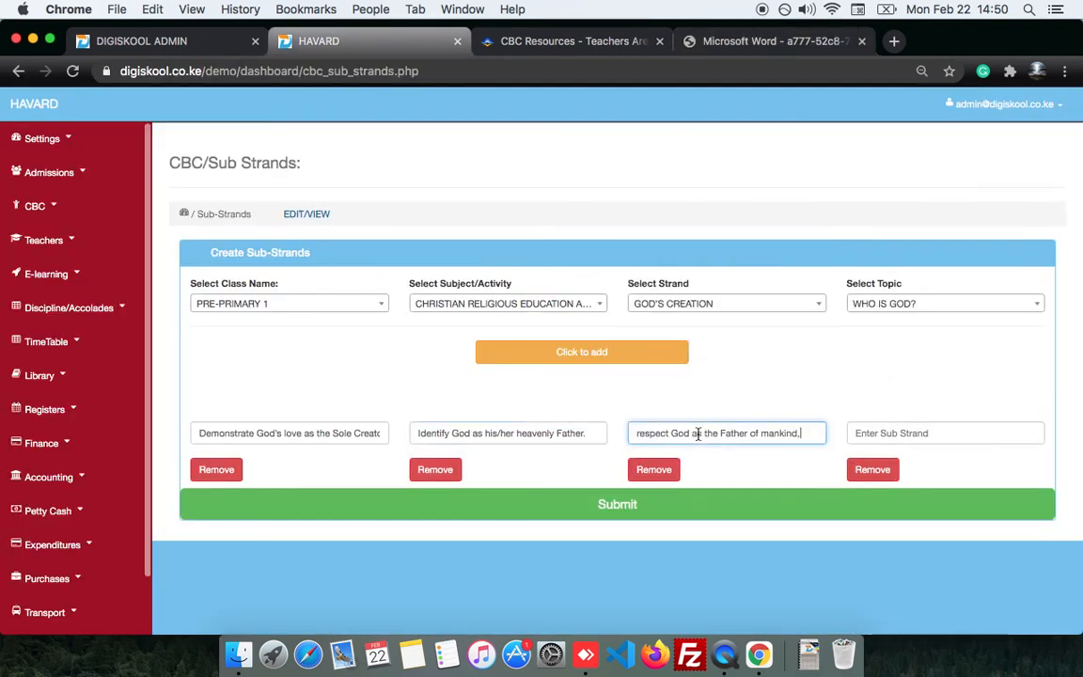
Copy "Appreciate God as the Sole Creator and Heavenly Father for personal development." from the report card PDF into the fourth sub-strand field
left_click(766, 40)
left_click_drag(544, 446, 414, 432)
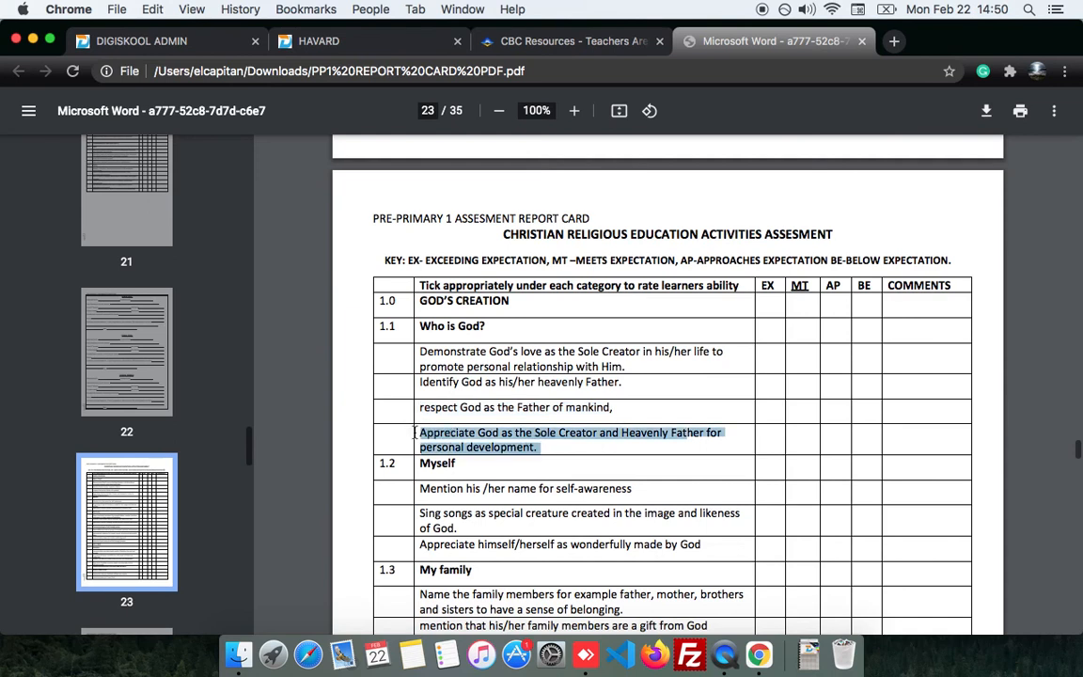
left_click(343, 42)
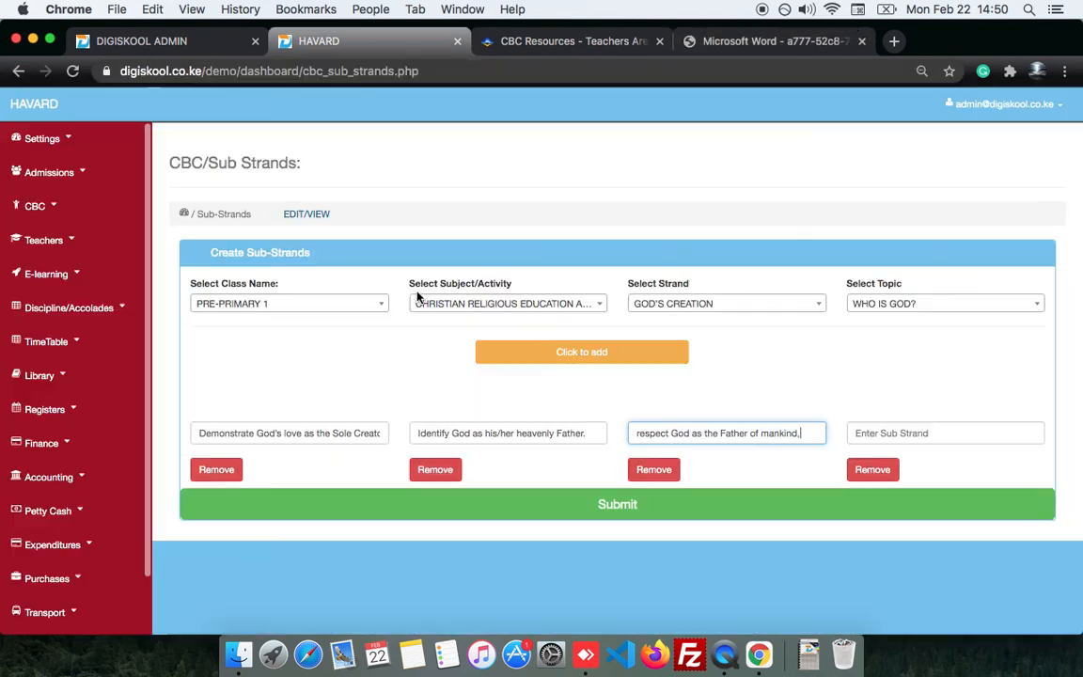
left_click(884, 433)
key("super+v")
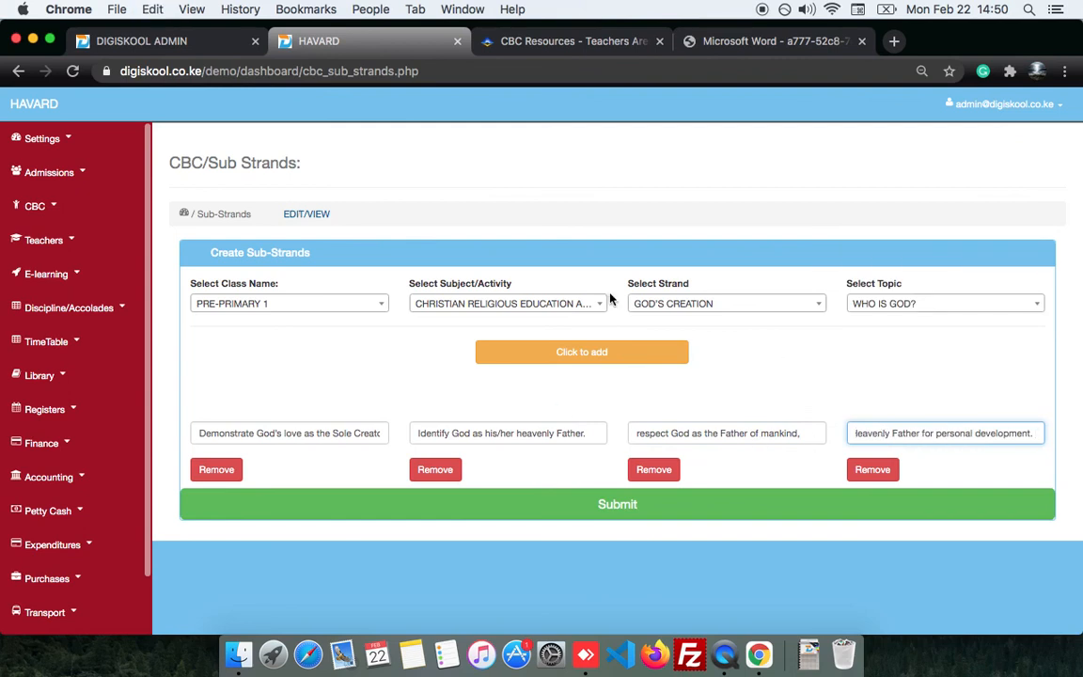
Submit the four sub-strands, clearing the notices, and open the view/edit list of sub-strands
left_click(713, 514)
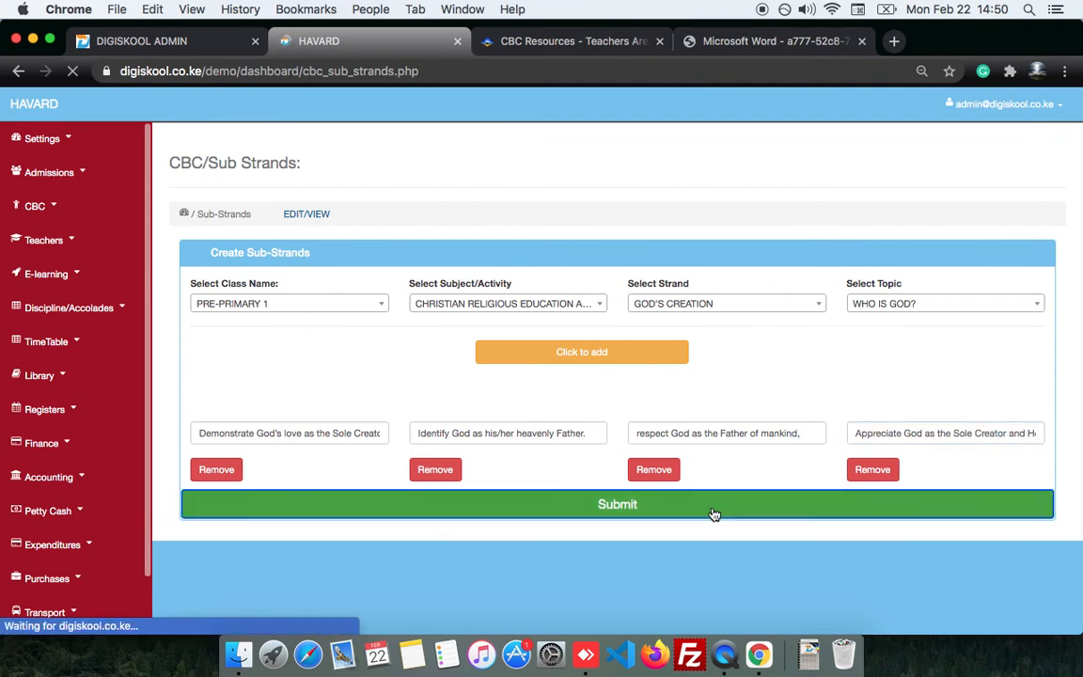
scroll(500, 436, "down", 1)
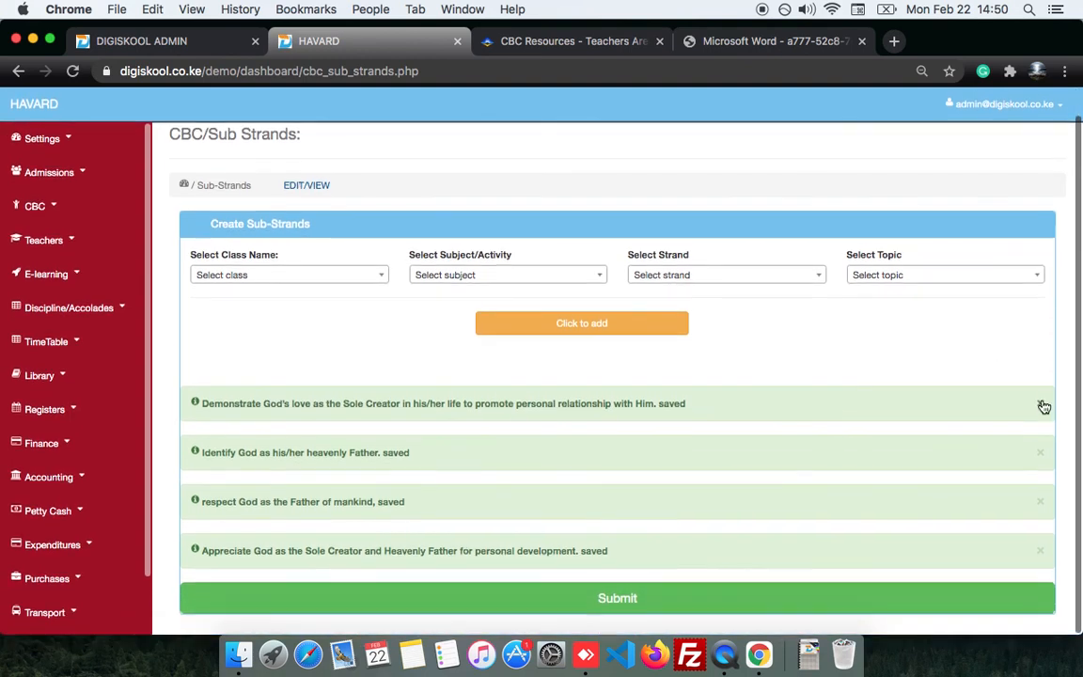
left_click(1042, 406)
left_click(1041, 438)
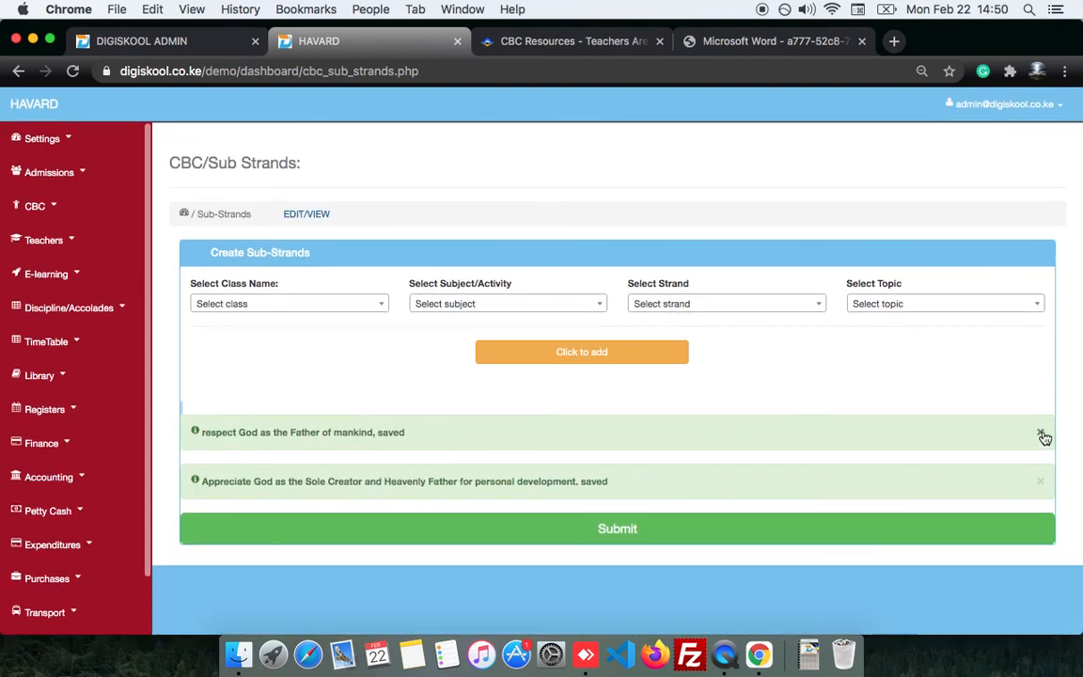
left_click(1044, 437)
left_click(1041, 435)
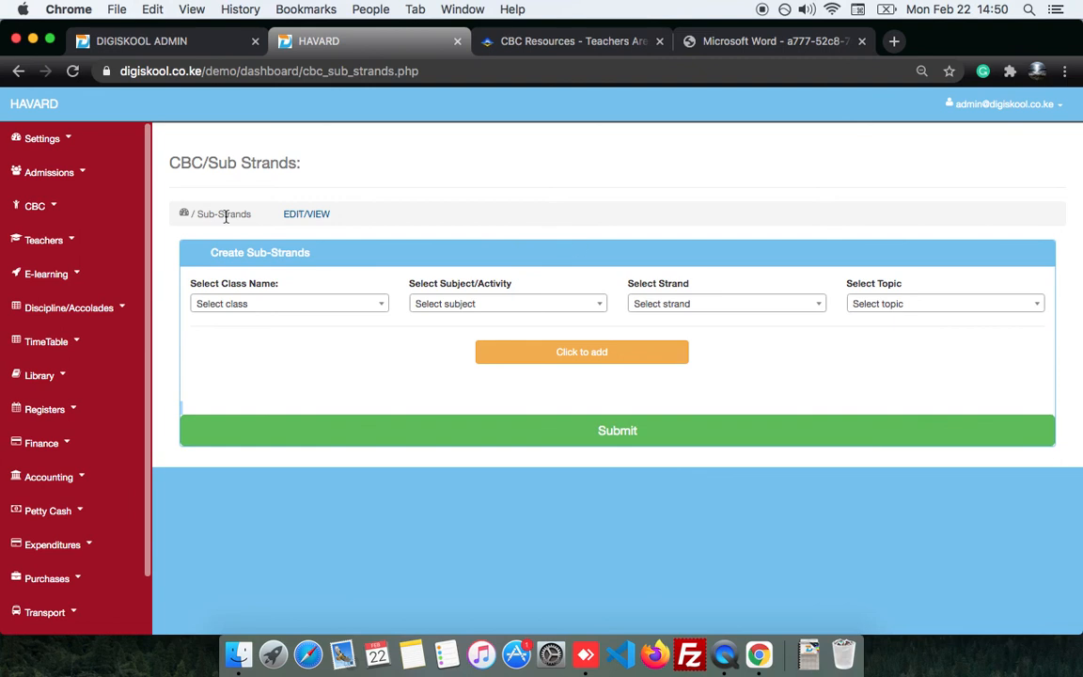
left_click(309, 216)
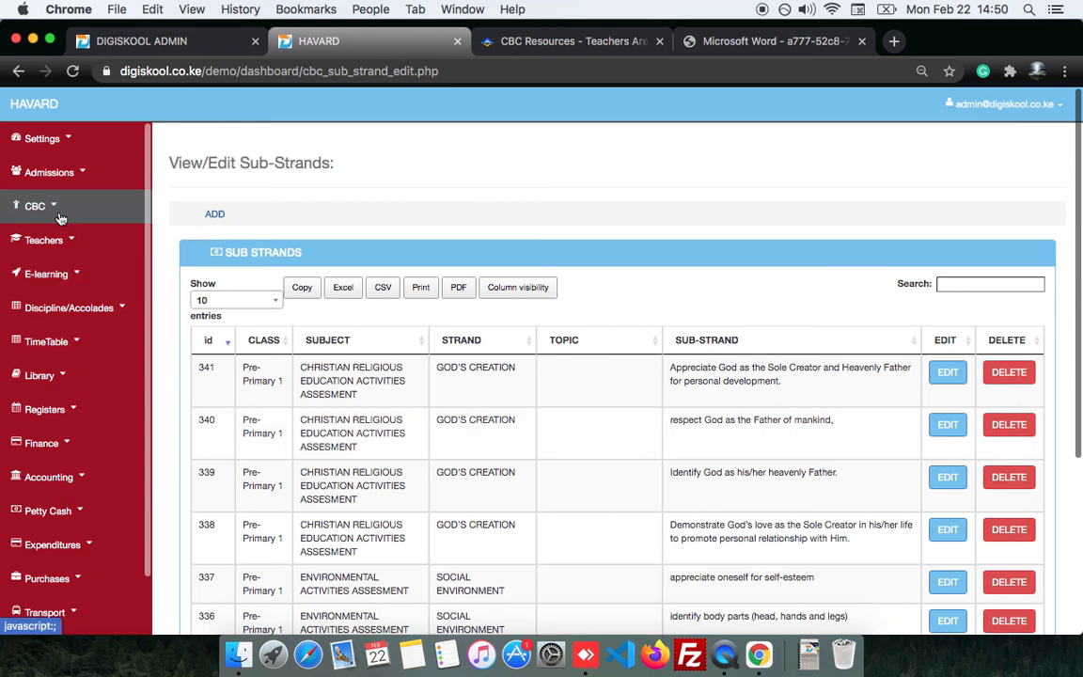
Open the CBC form for recording marks and select the class Pre-Primary 1
left_click(26, 209)
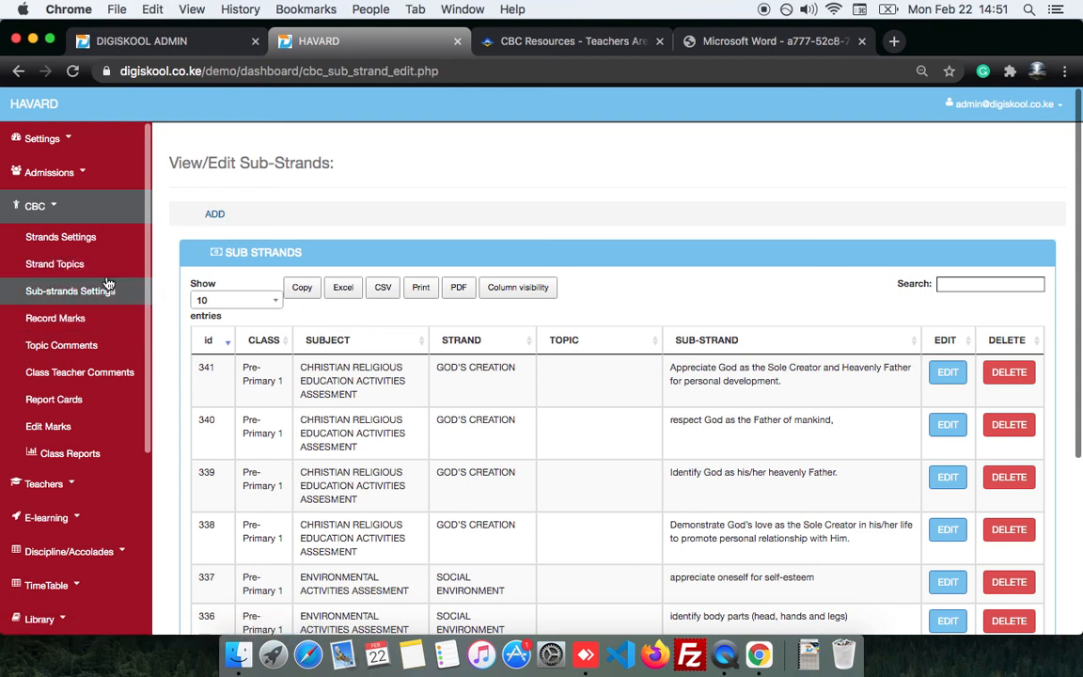
left_click(100, 321)
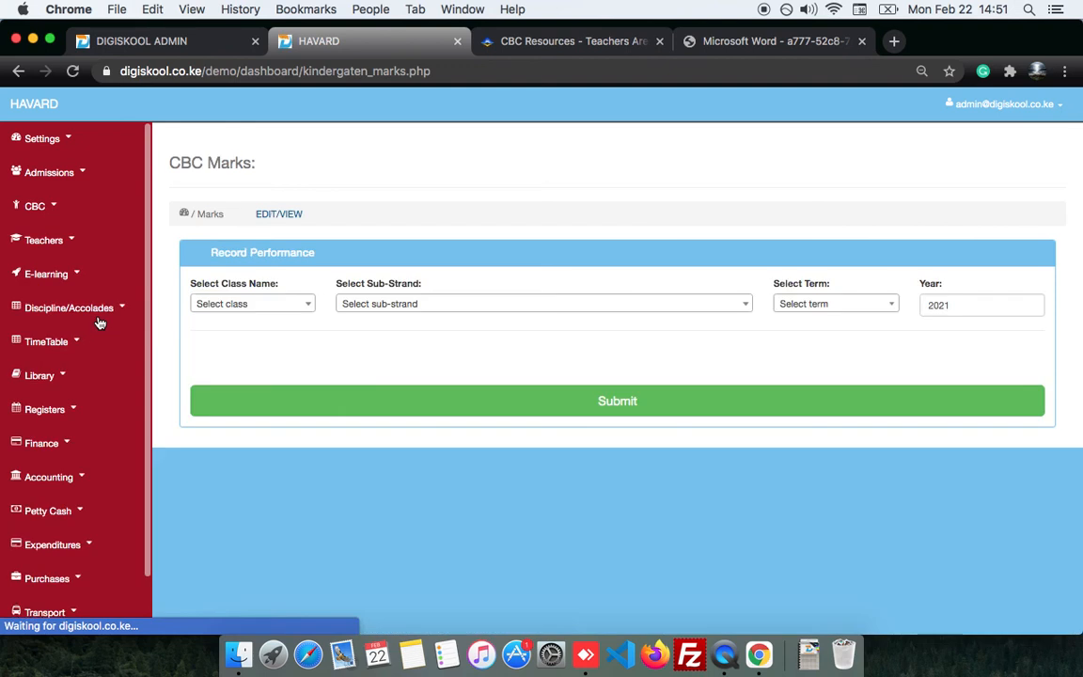
left_click(254, 310)
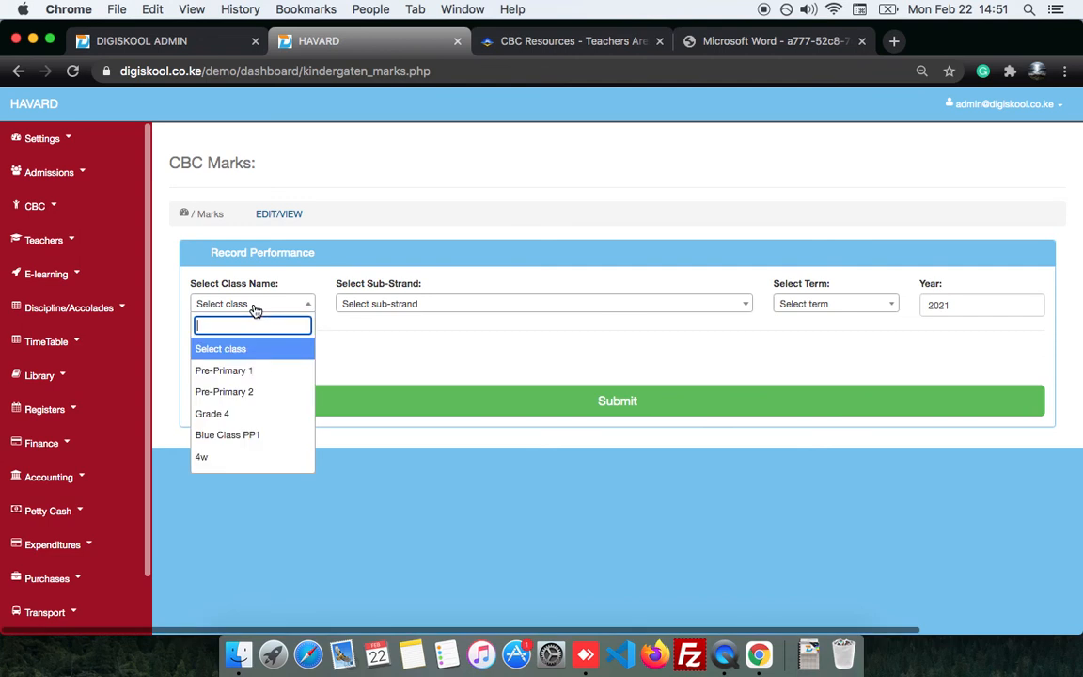
left_click(264, 371)
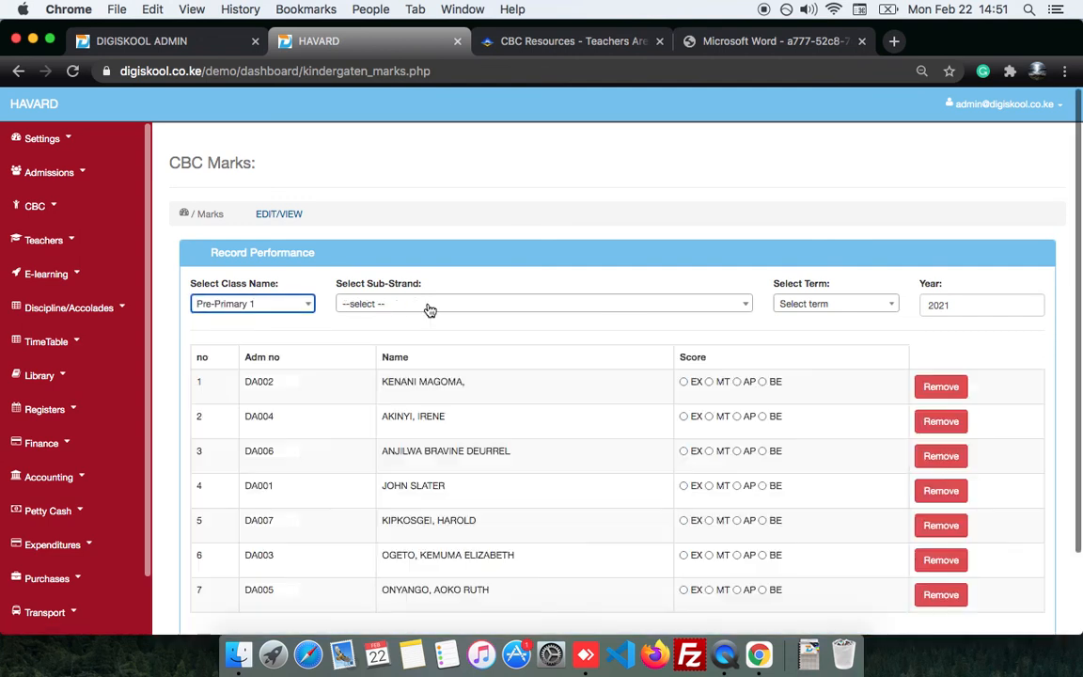
left_click(429, 307)
left_click(428, 307)
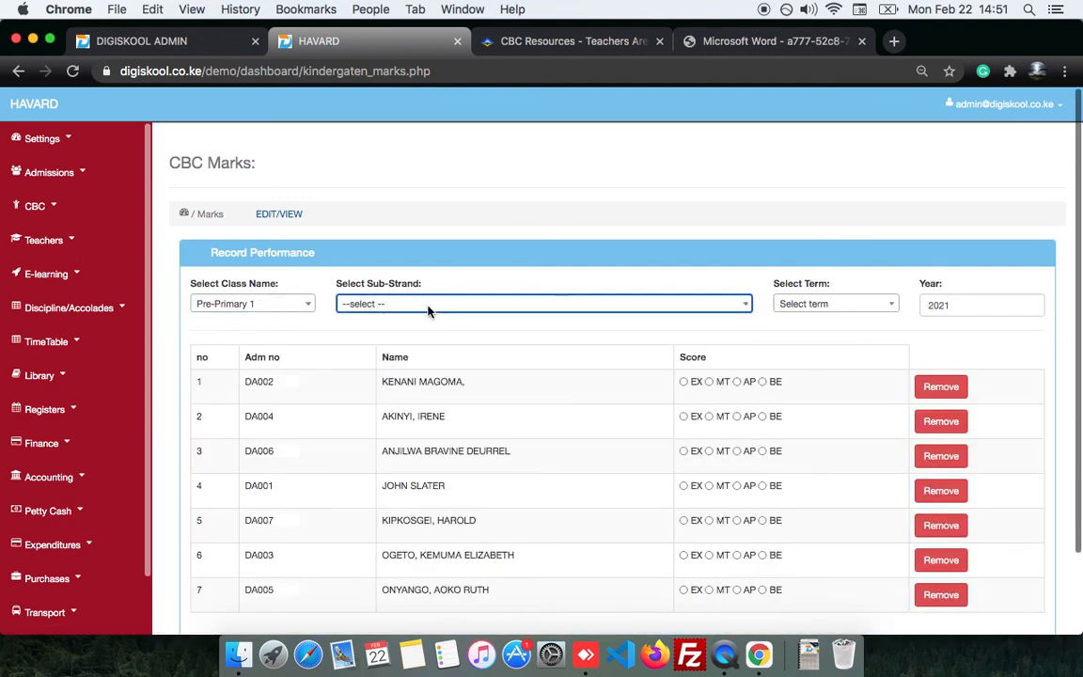
scroll(416, 494, "down", 2)
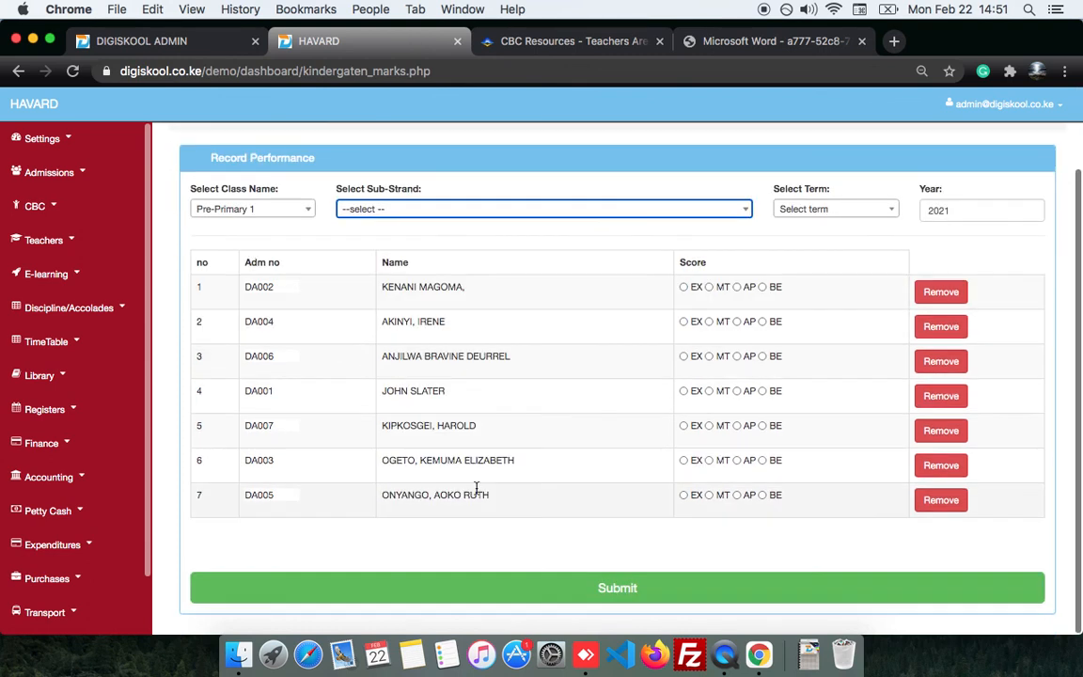
scroll(477, 492, "up", 2)
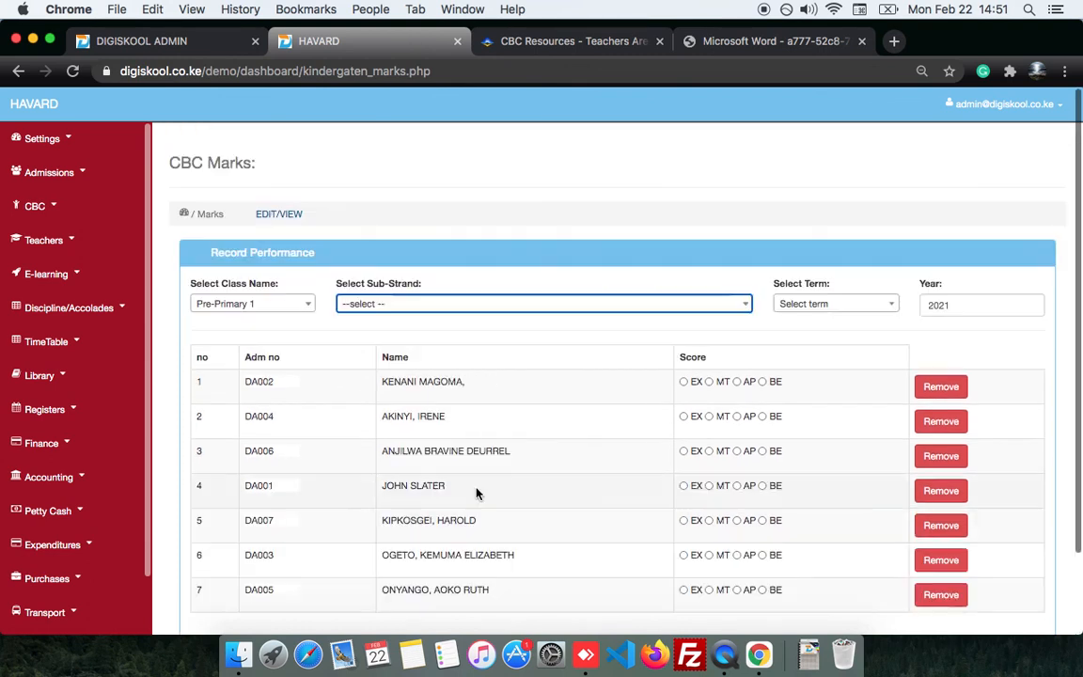
Select the "Demonstrate God's love as the Sole Creator" sub-strand under Who is God? and set the term to Term 2
left_click(444, 313)
scroll(492, 426, "down", 2)
scroll(492, 426, "down", 10)
scroll(492, 428, "down", 10)
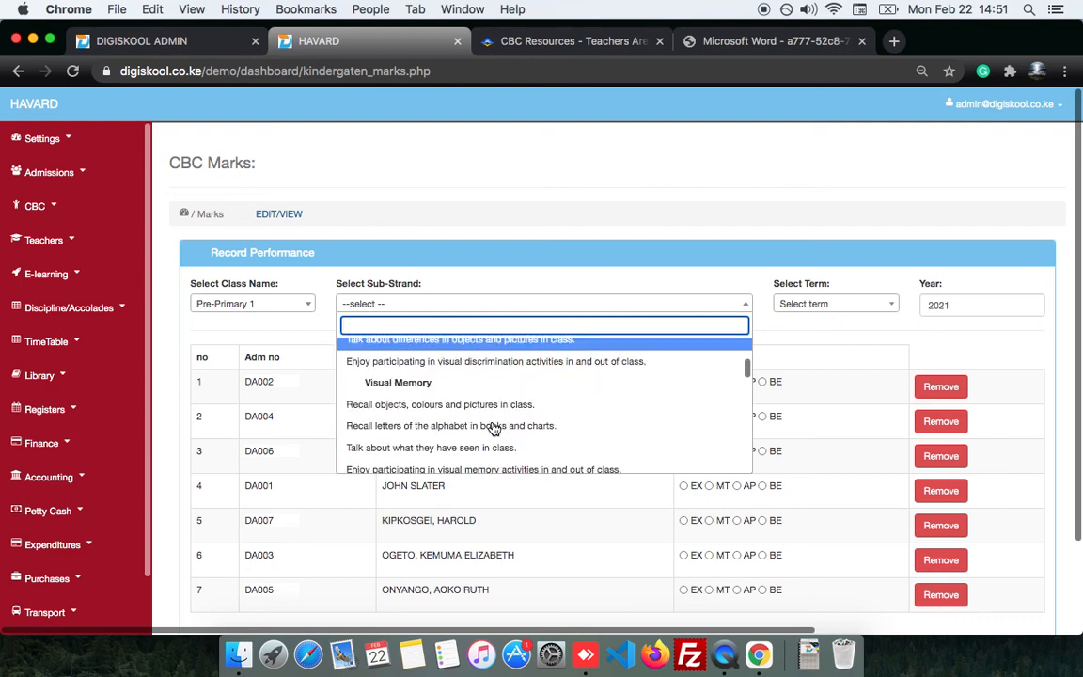
scroll(493, 428, "down", 5)
scroll(493, 427, "down", 10)
scroll(493, 428, "down", 10)
scroll(493, 428, "down", 10)
scroll(493, 428, "down", 2)
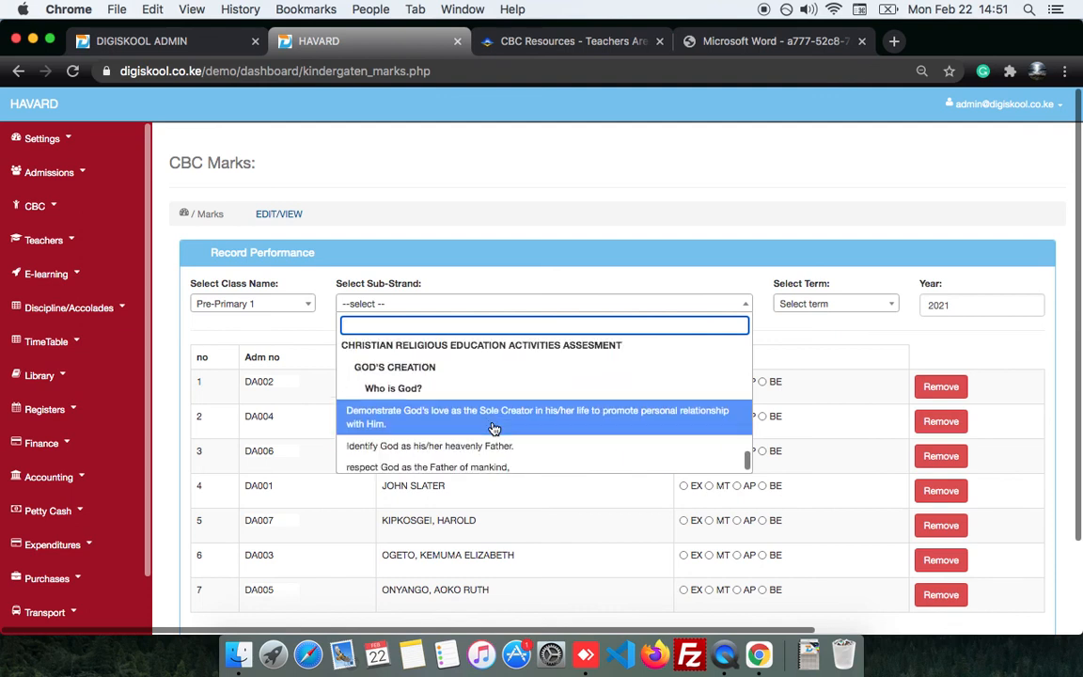
left_click(431, 403)
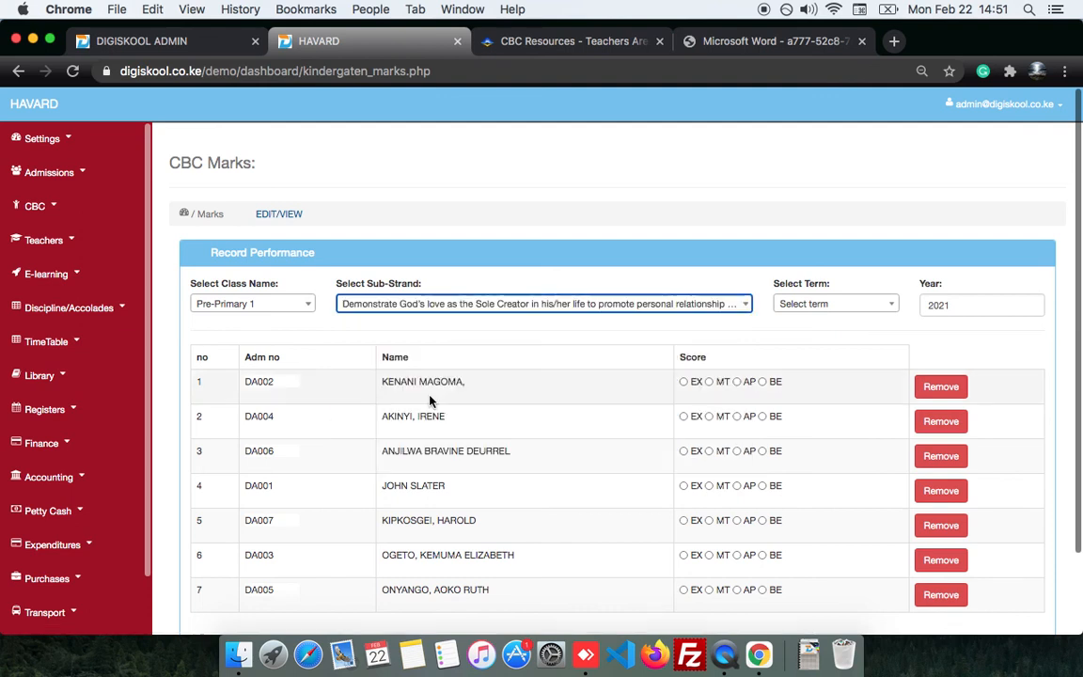
left_click(855, 302)
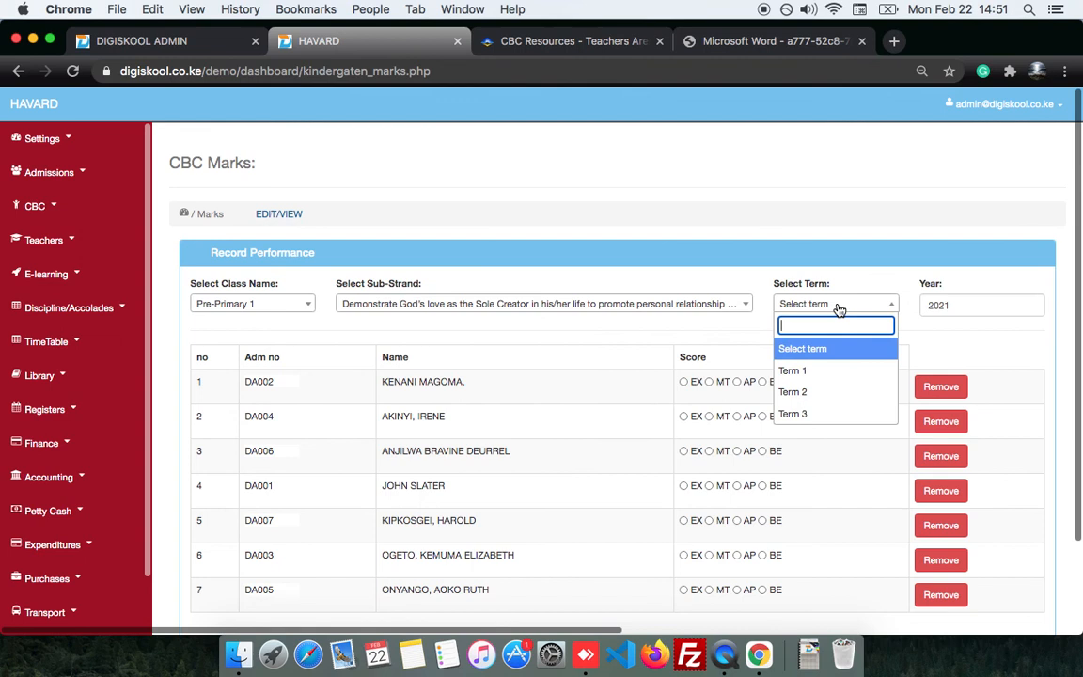
left_click(831, 391)
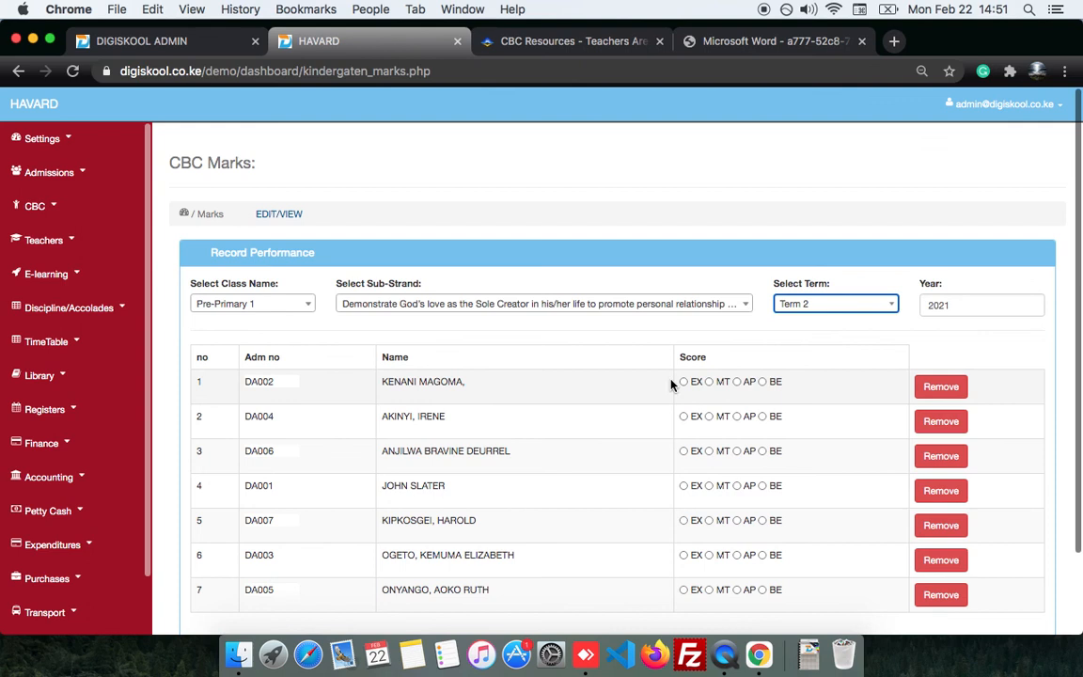
Rate the first learner in the Pre-Primary 1 list as EX
scroll(542, 400, "down", 2)
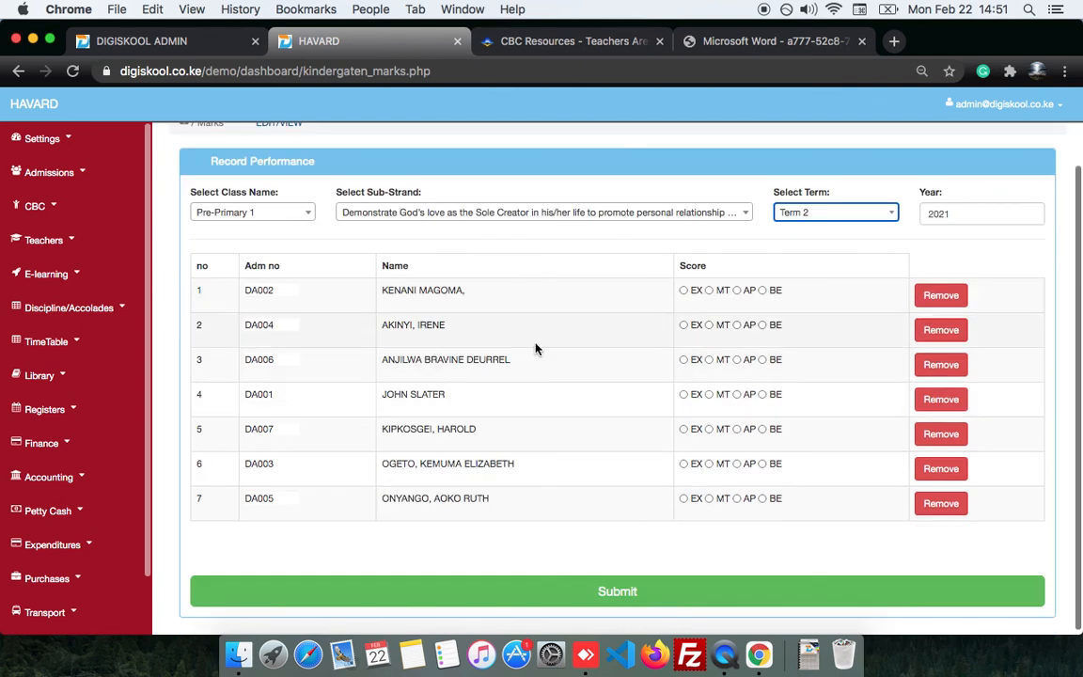
scroll(537, 347, "up", 2)
left_click(684, 356)
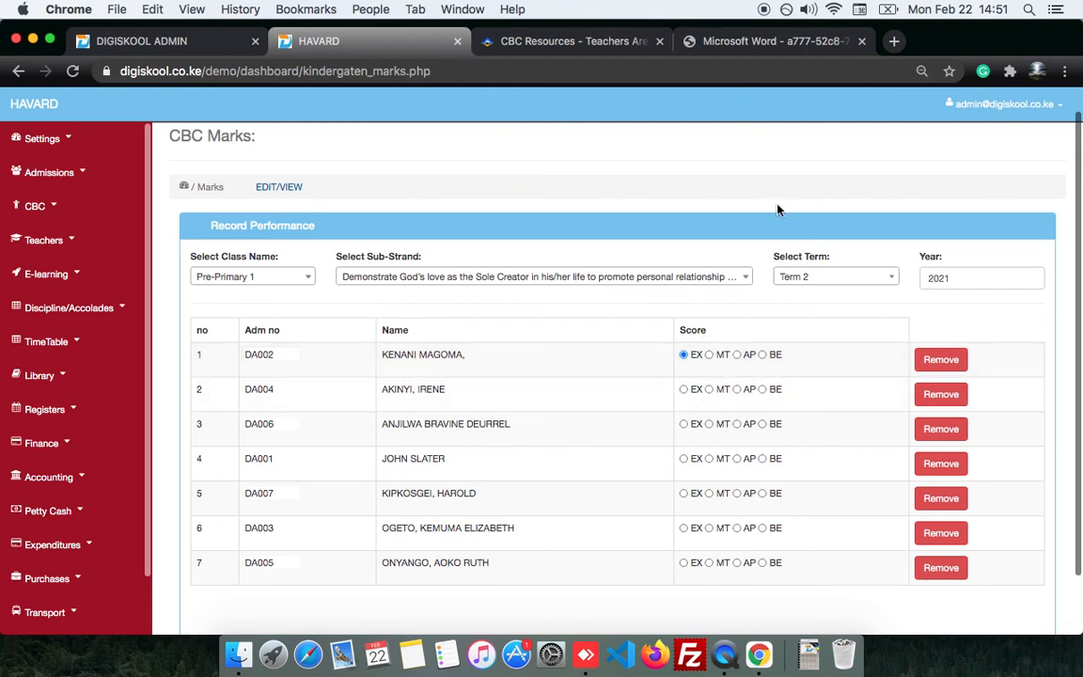
Review the rating key for EX, MT, AP and BE in the report card PDF and return to the marks form
left_click(742, 42)
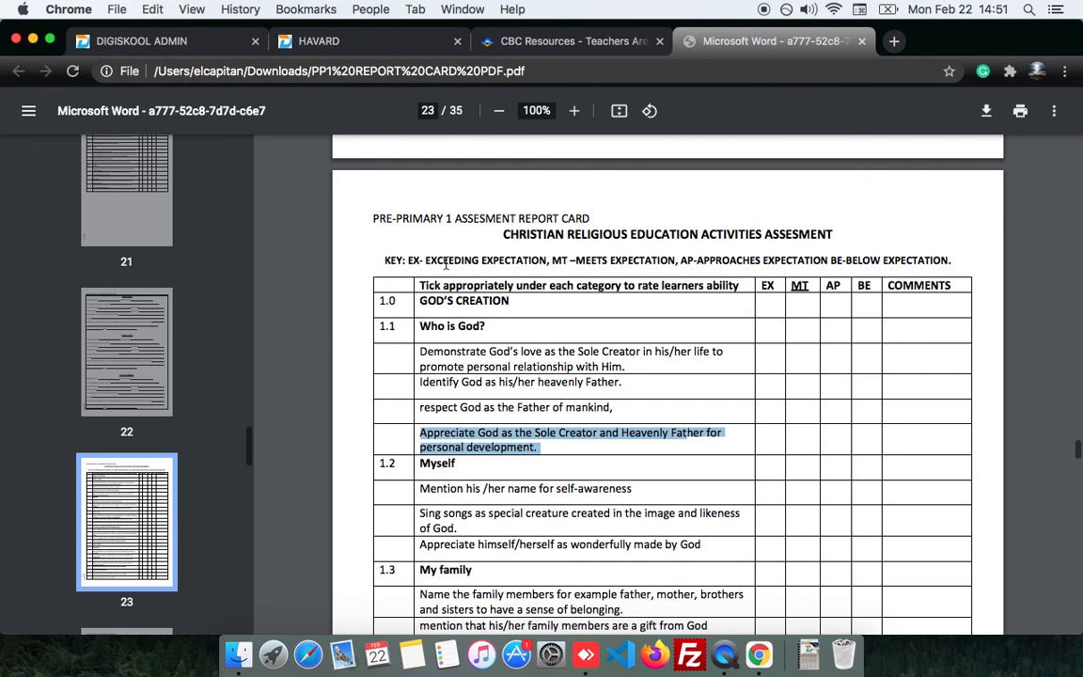
double_click(447, 262)
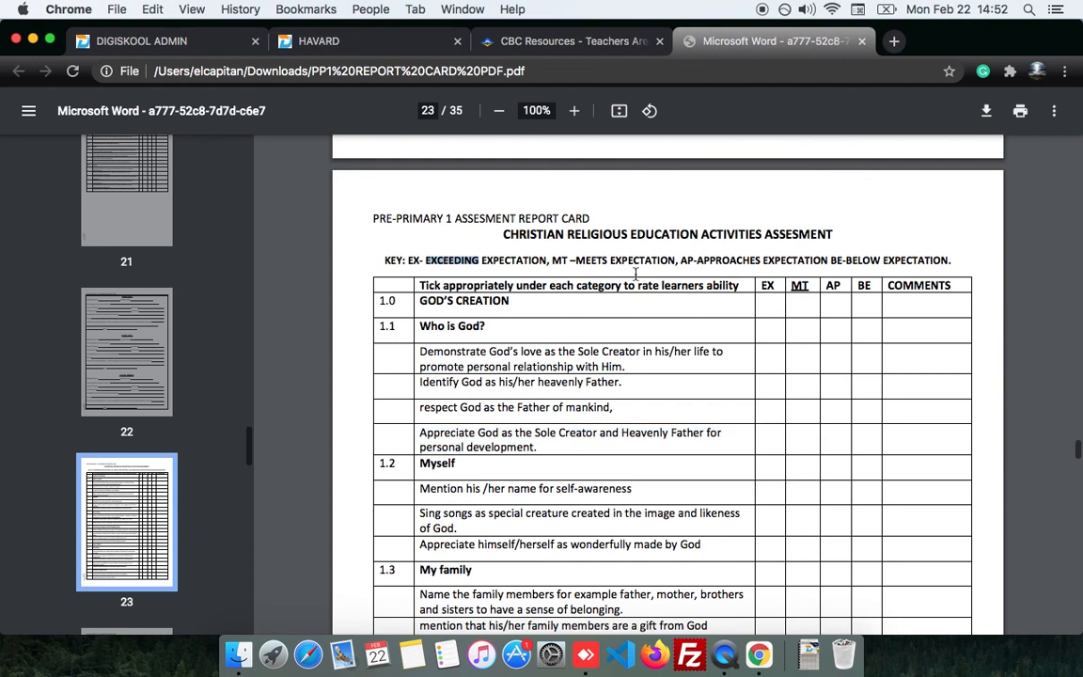
double_click(758, 260)
left_click(896, 258)
left_click(358, 43)
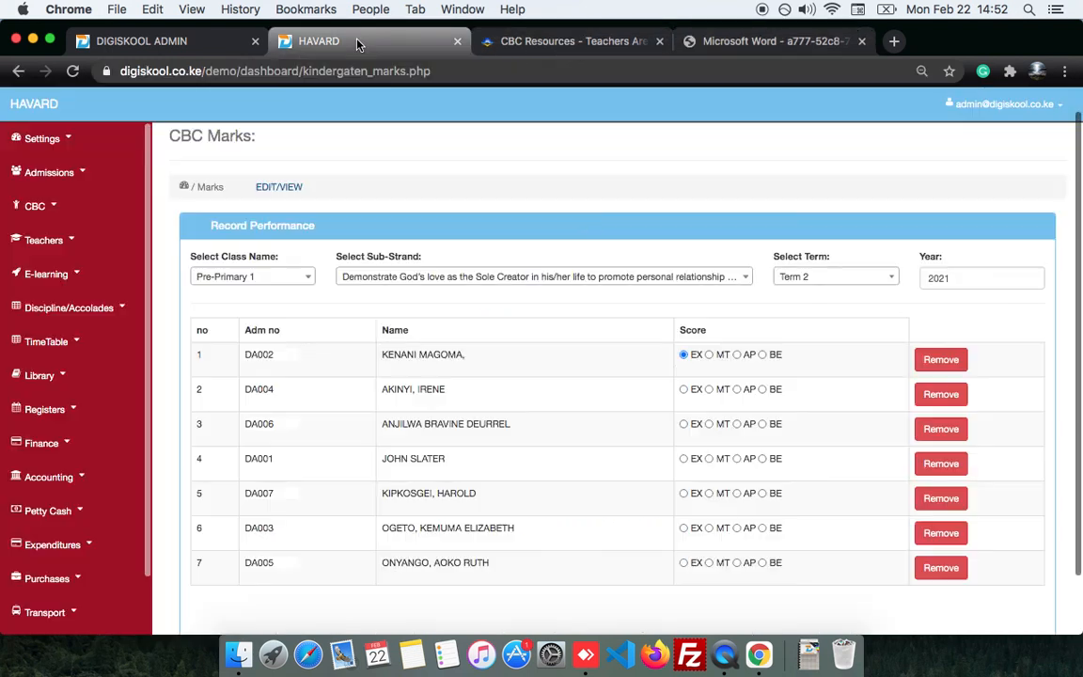
Rate the second to seventh learners as MT, EX, MT, AP, MT and EX respectively
left_click(710, 390)
left_click(684, 424)
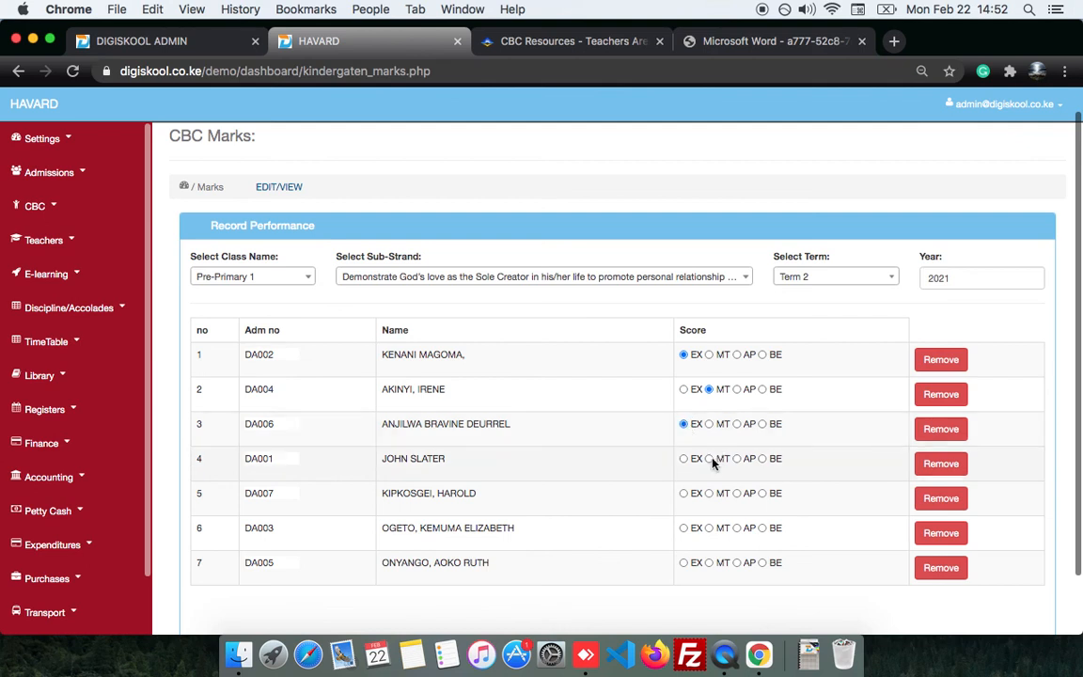
left_click(711, 459)
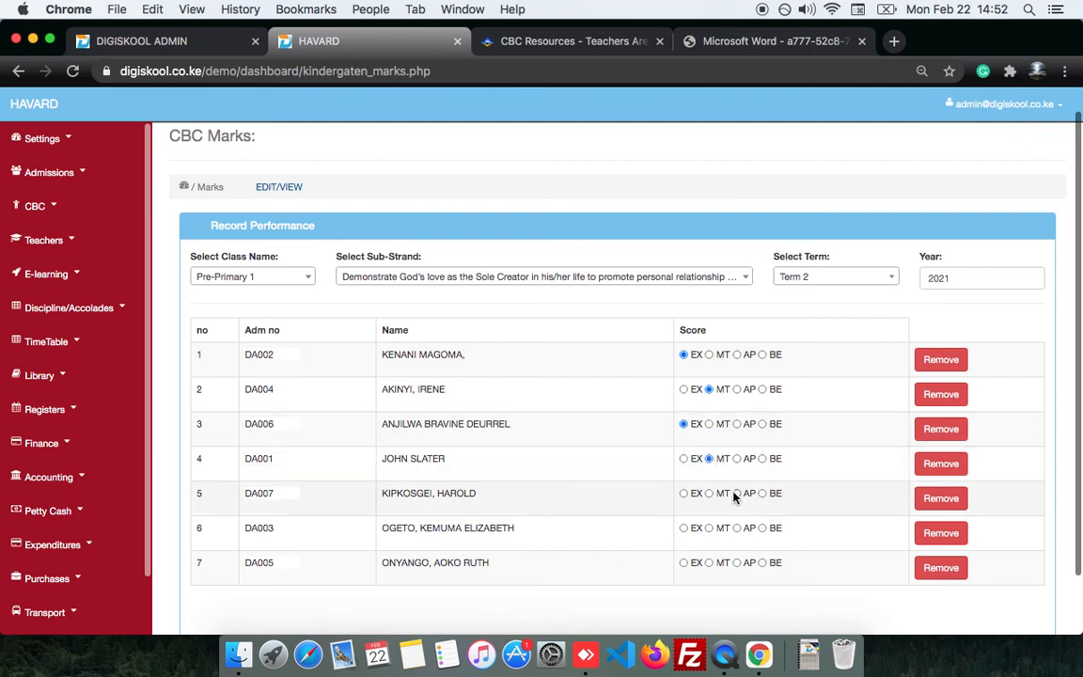
left_click(737, 493)
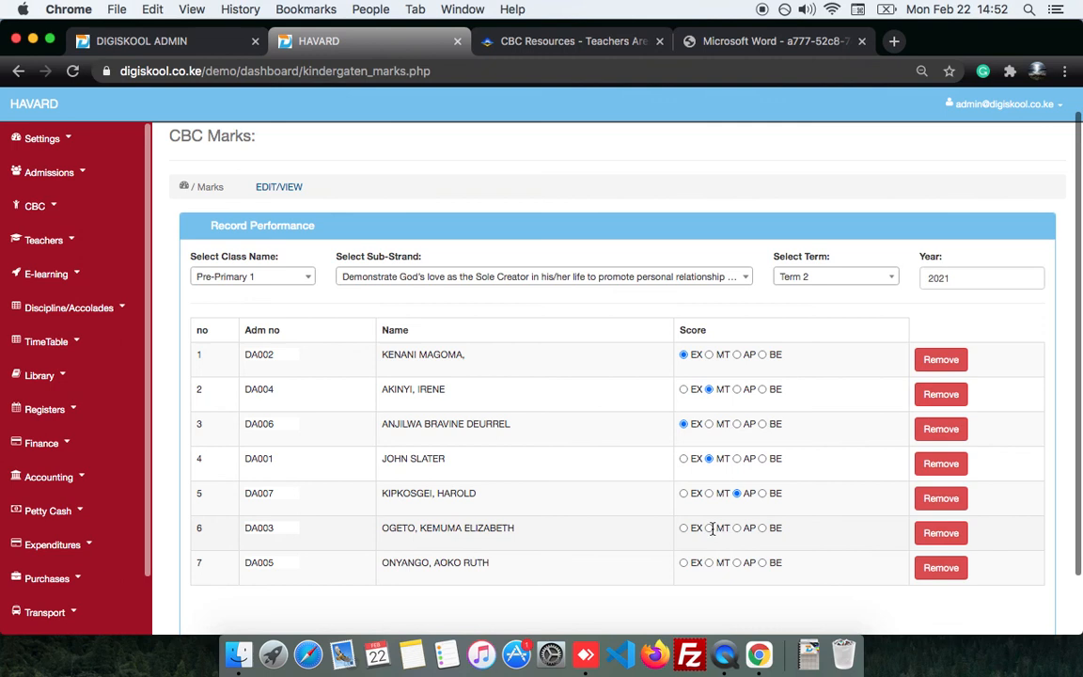
left_click(710, 528)
left_click(684, 563)
Submit the scores of all seven learners for the selected sub-strand and check the save notices
scroll(611, 539, "down", 2)
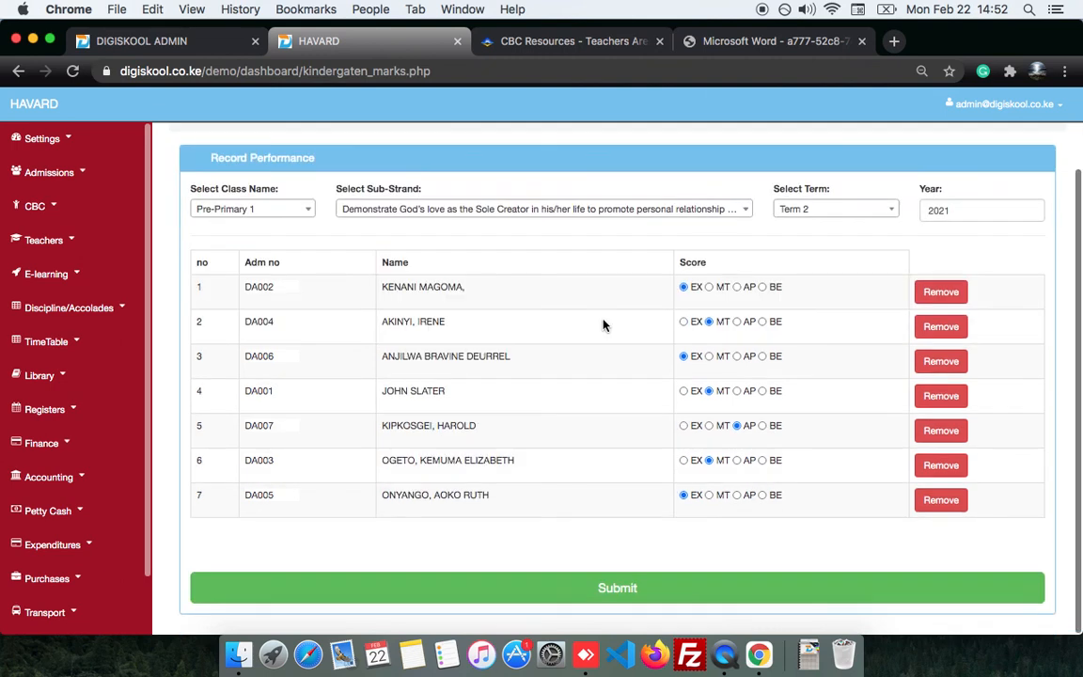
scroll(588, 396, "up", 2)
scroll(588, 396, "down", 2)
left_click(571, 589)
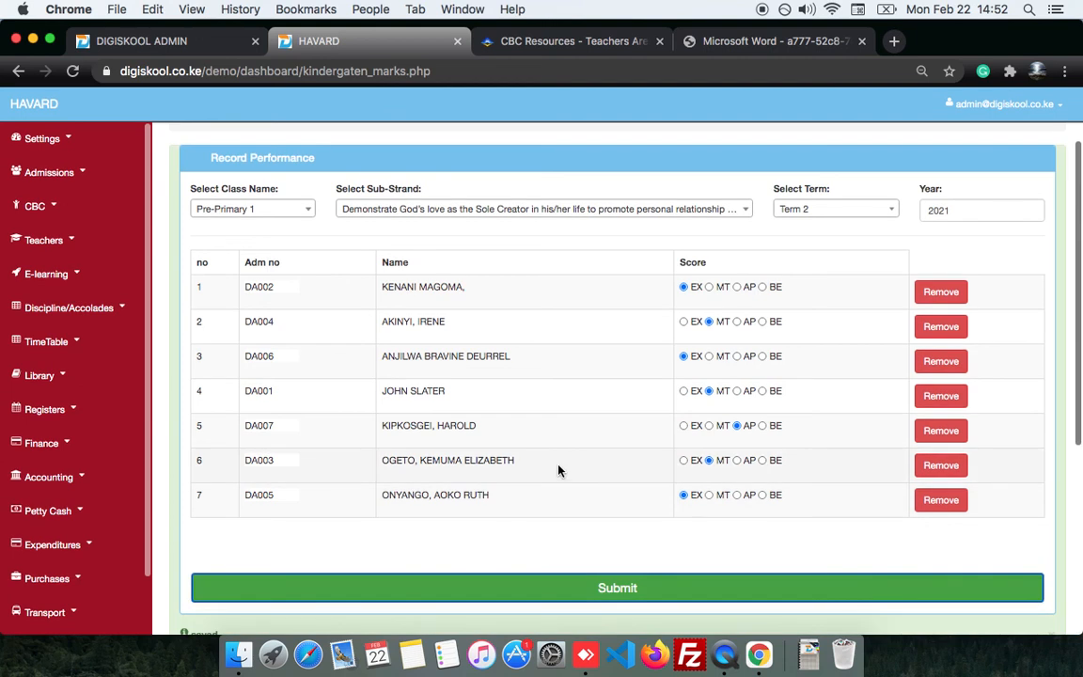
scroll(559, 470, "down", 5)
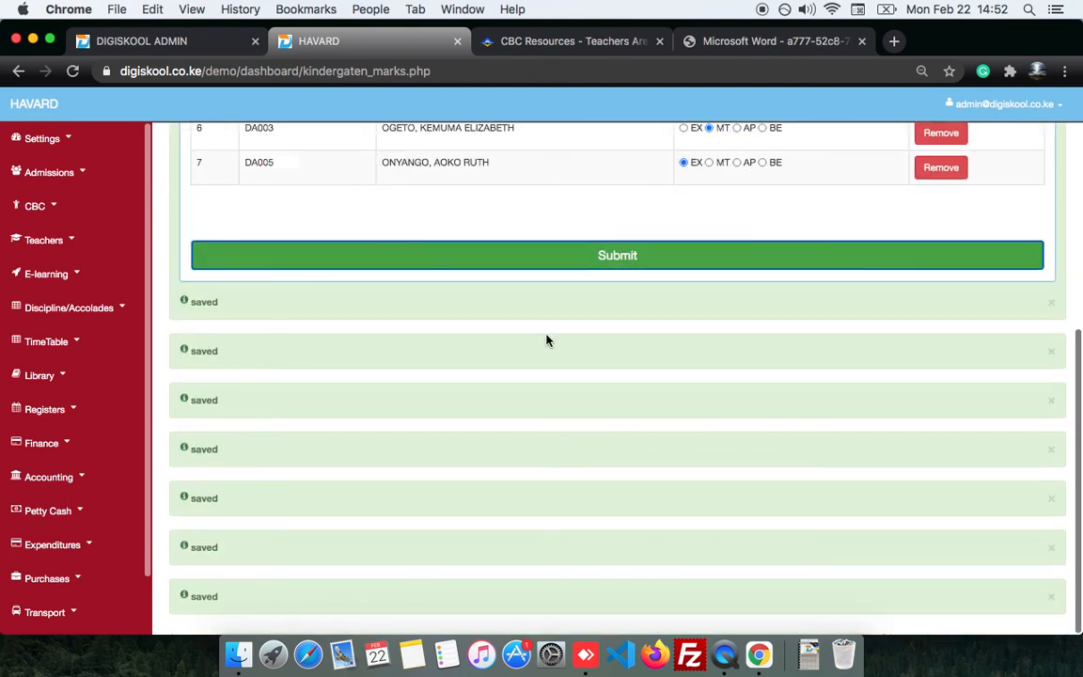
scroll(545, 517, "down", 1)
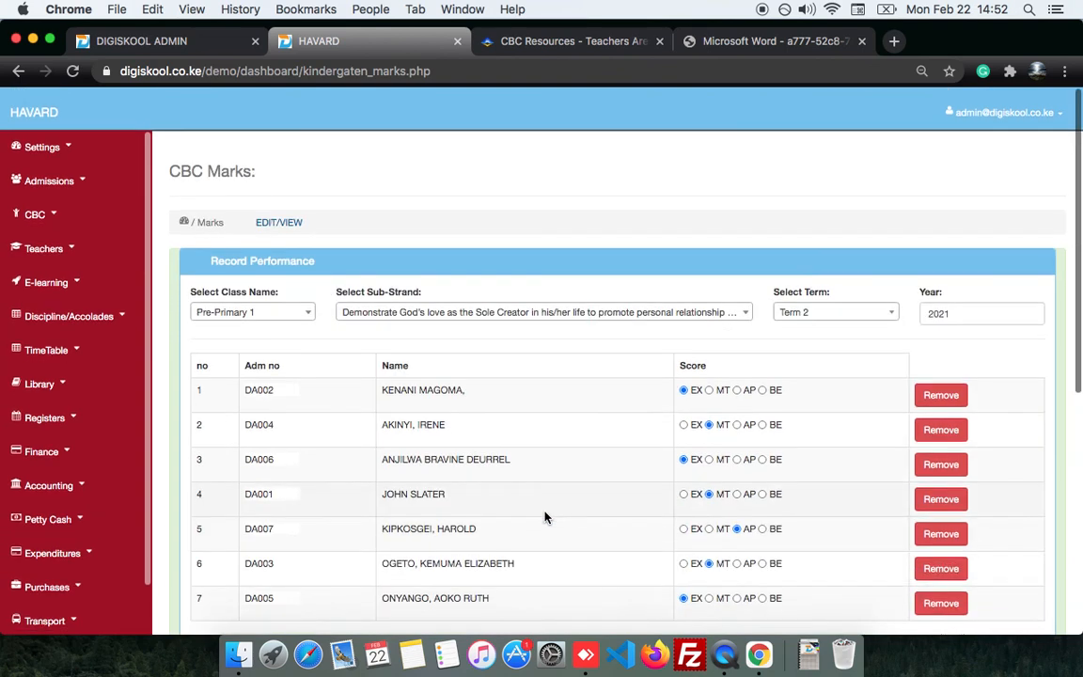
Change the marks form's term to Term 1 and submit the scores of the seven Pre-Primary 1 learners again
left_click(800, 303)
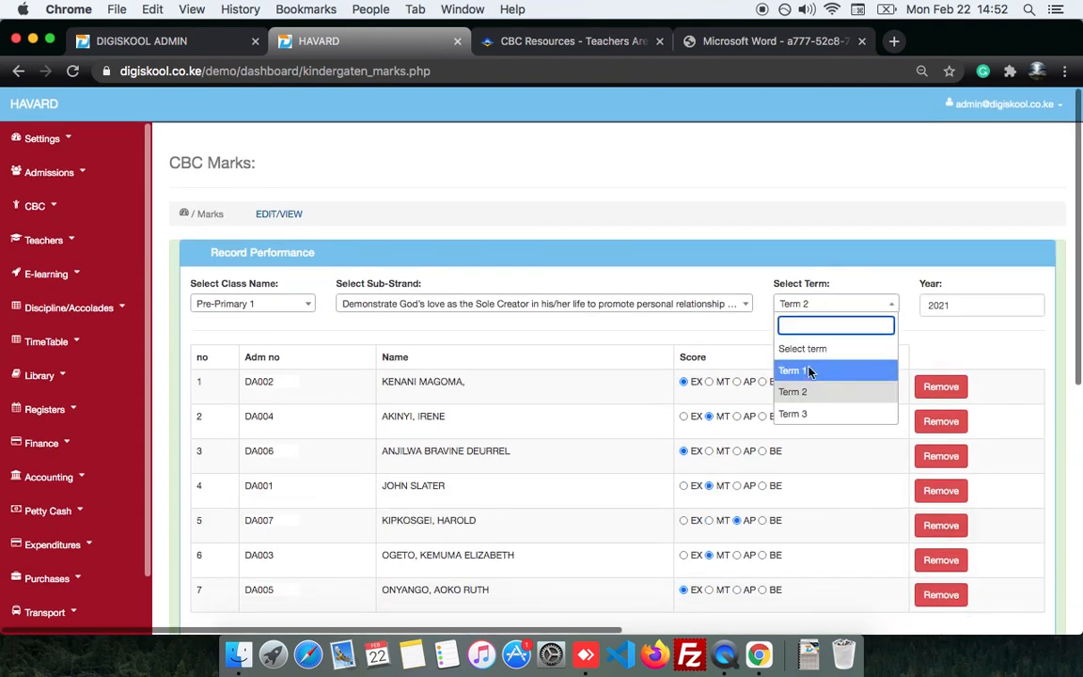
left_click(806, 368)
scroll(583, 467, "down", 3)
scroll(582, 468, "down", 3)
left_click(595, 266)
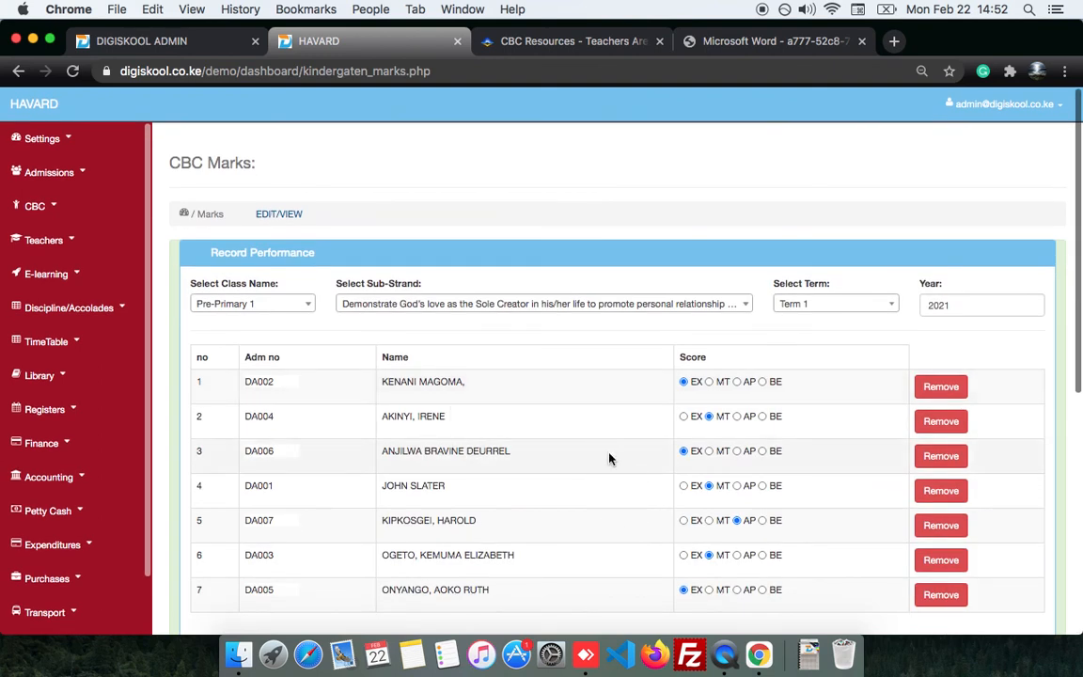
Look through the sub-strands available for Pre-Primary 1, from the Christian religious education activities back to the earlier ones, keeping the current selection
left_click(480, 306)
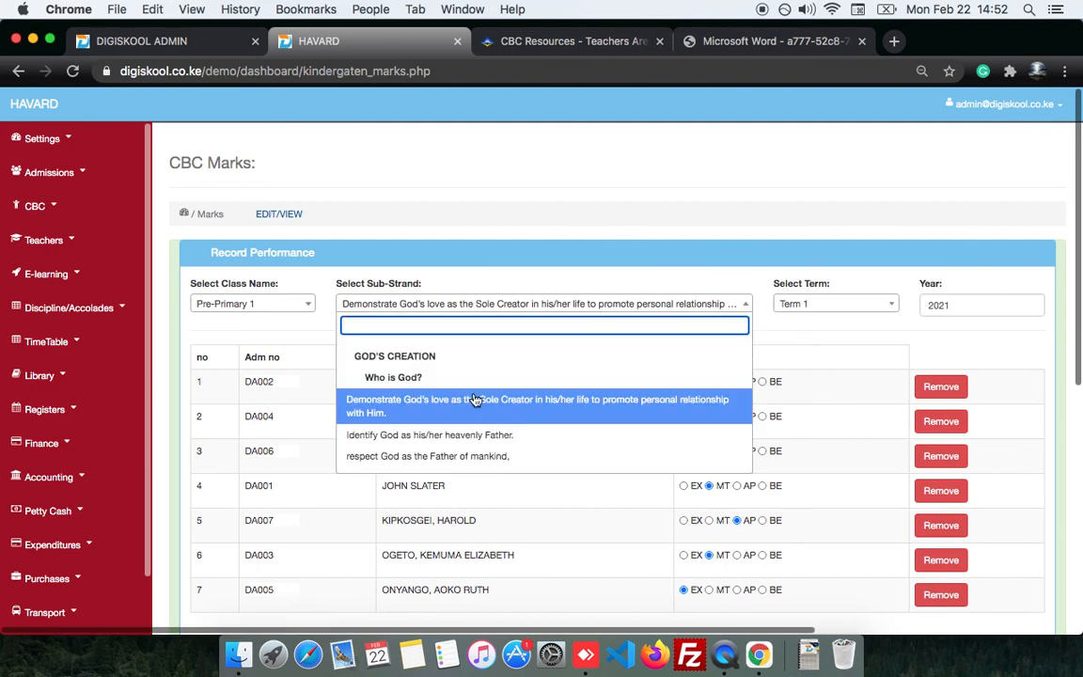
scroll(475, 401, "up", 1)
scroll(475, 401, "up", 2)
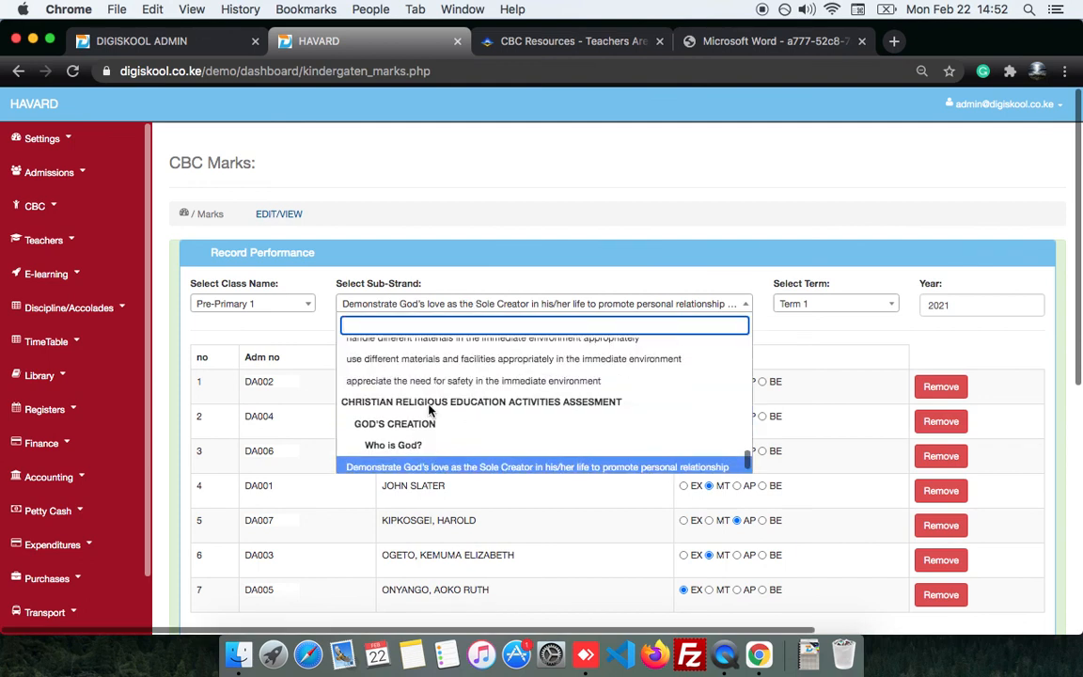
scroll(489, 407, "up", 3)
scroll(489, 406, "up", 3)
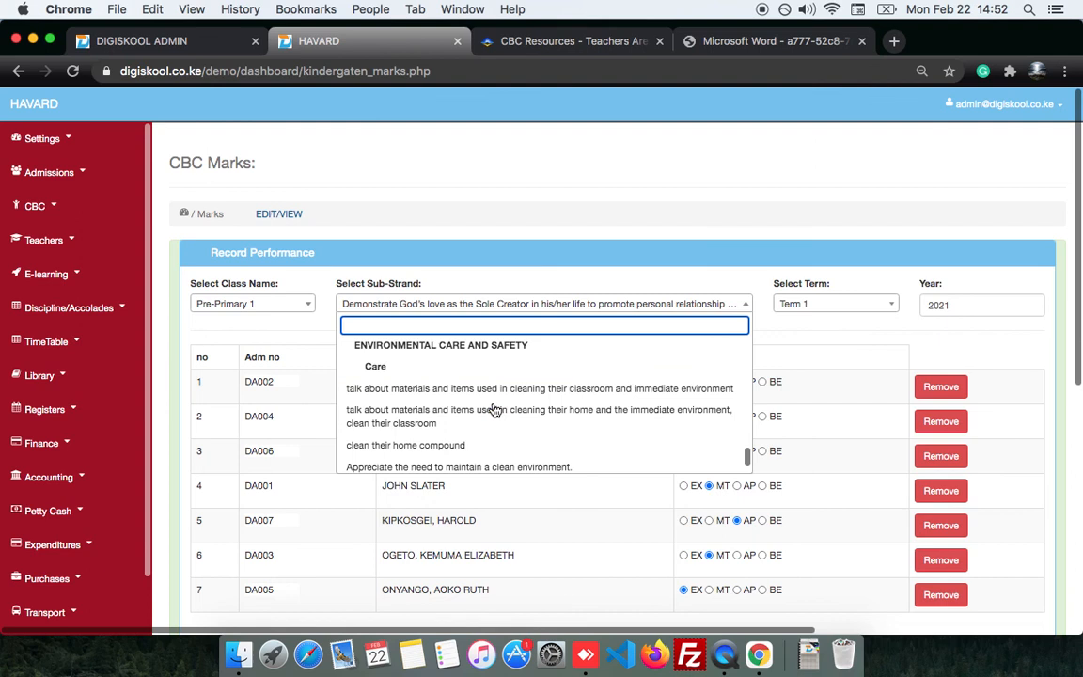
scroll(461, 387, "up", 5)
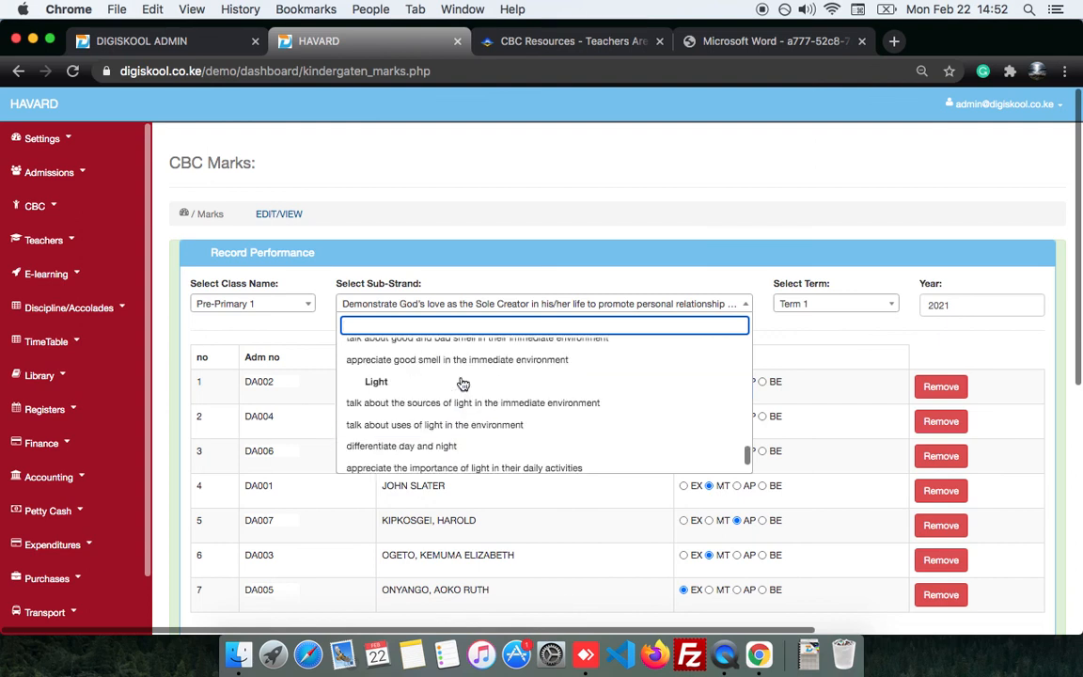
scroll(461, 384, "up", 10)
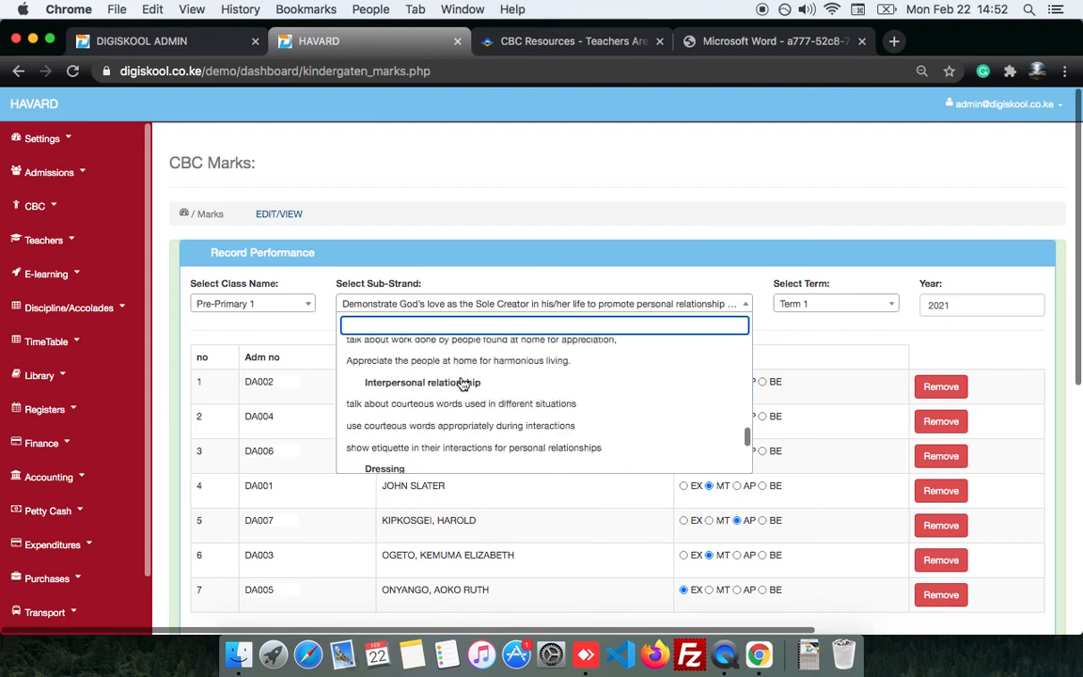
scroll(462, 384, "up", 10)
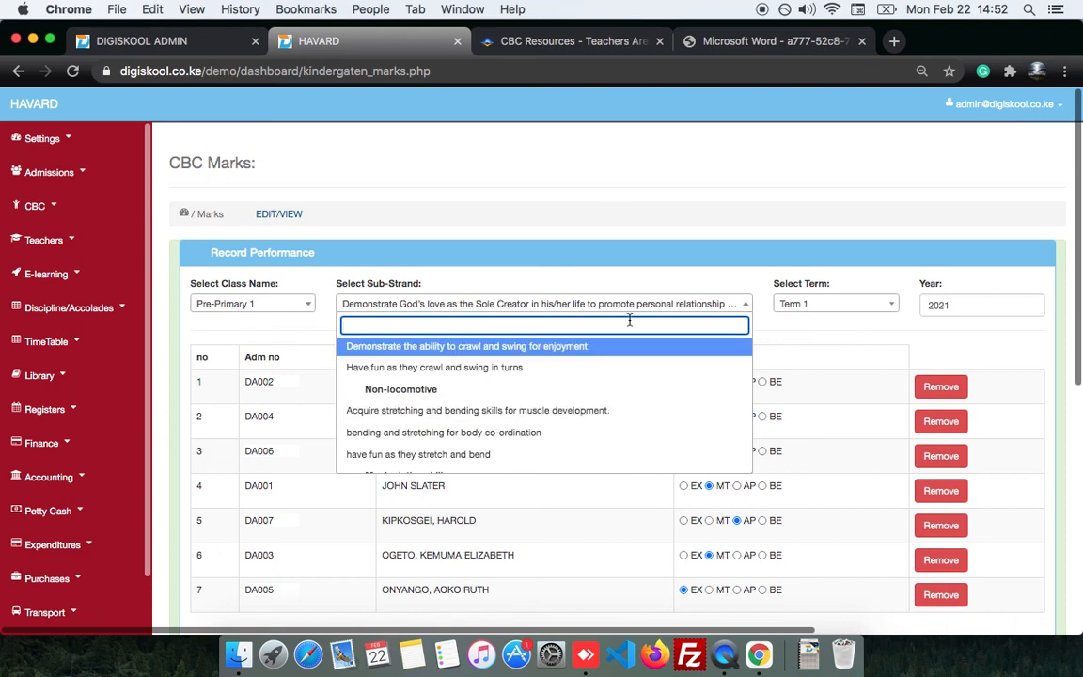
left_click(804, 337)
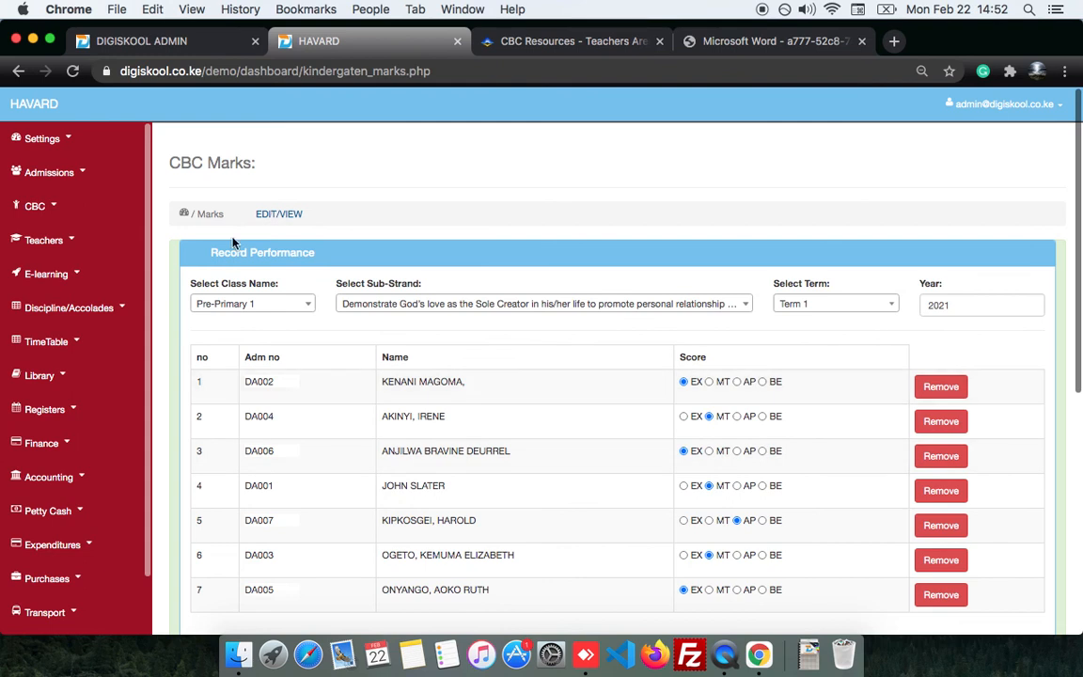
Open the page for editing and viewing the recorded CBC marks
left_click(273, 217)
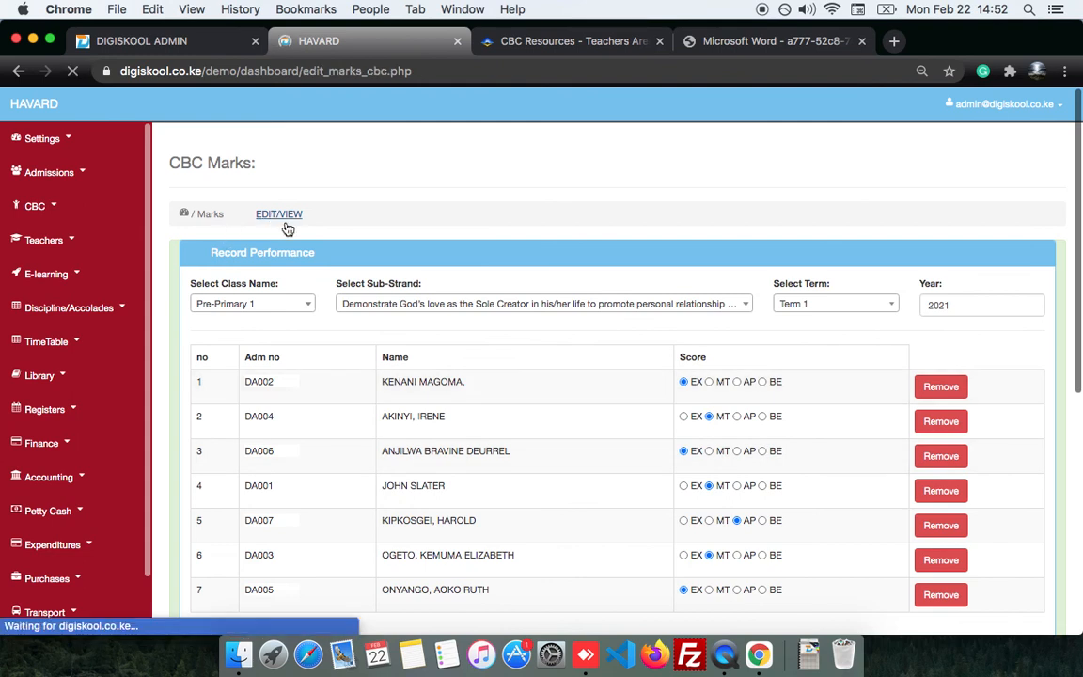